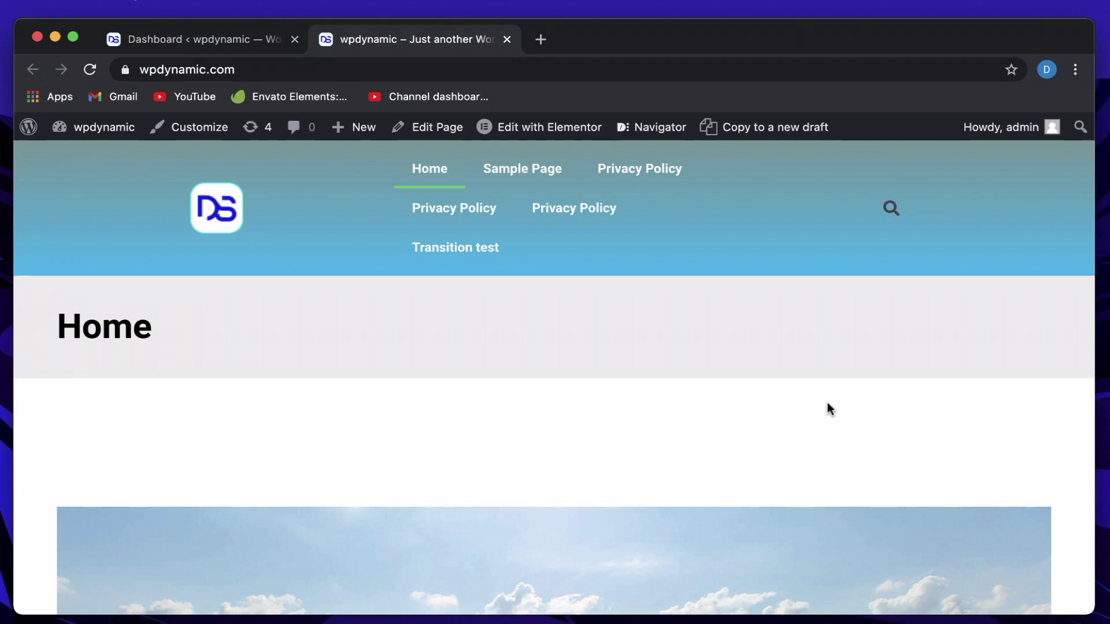
# - Preview the live site's page transitions by going from Home to Sample Page and back to Home
pyautogui.scroll(-3, 565, 367)
pyautogui.scroll(3, 566, 368)
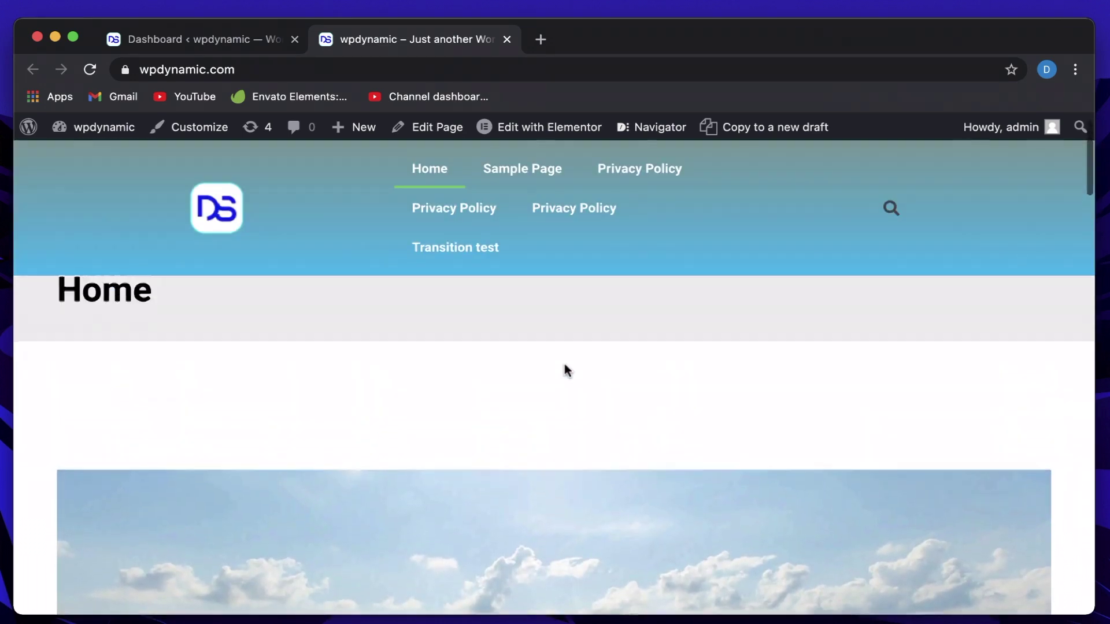
pyautogui.click(536, 173)
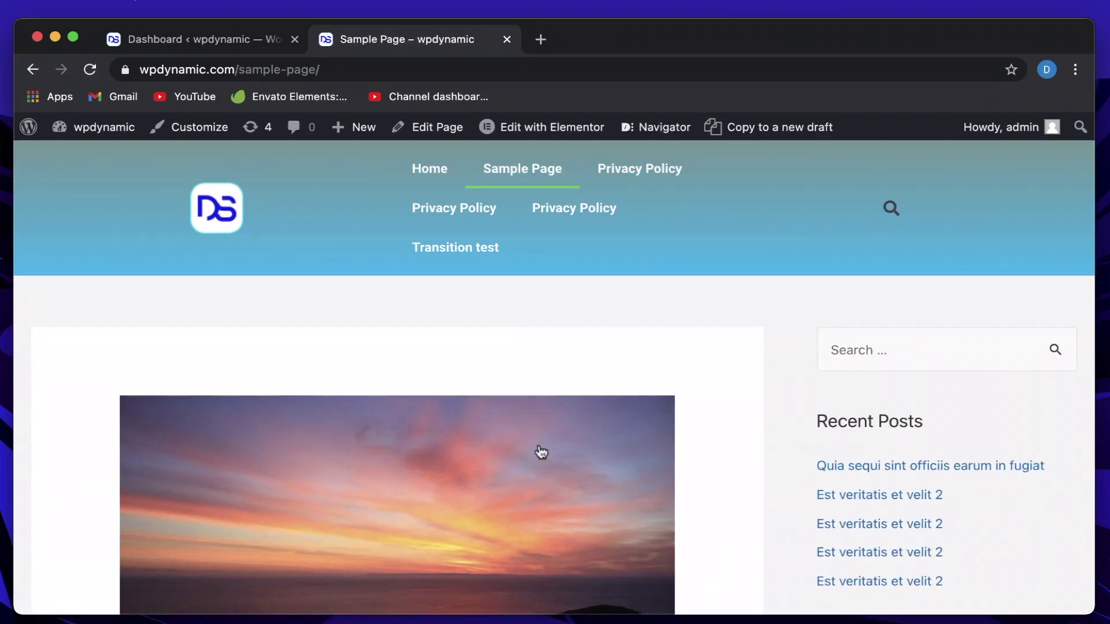
pyautogui.scroll(-2, 578, 439)
pyautogui.scroll(-4, 581, 420)
pyautogui.scroll(6, 581, 420)
pyautogui.click(426, 175)
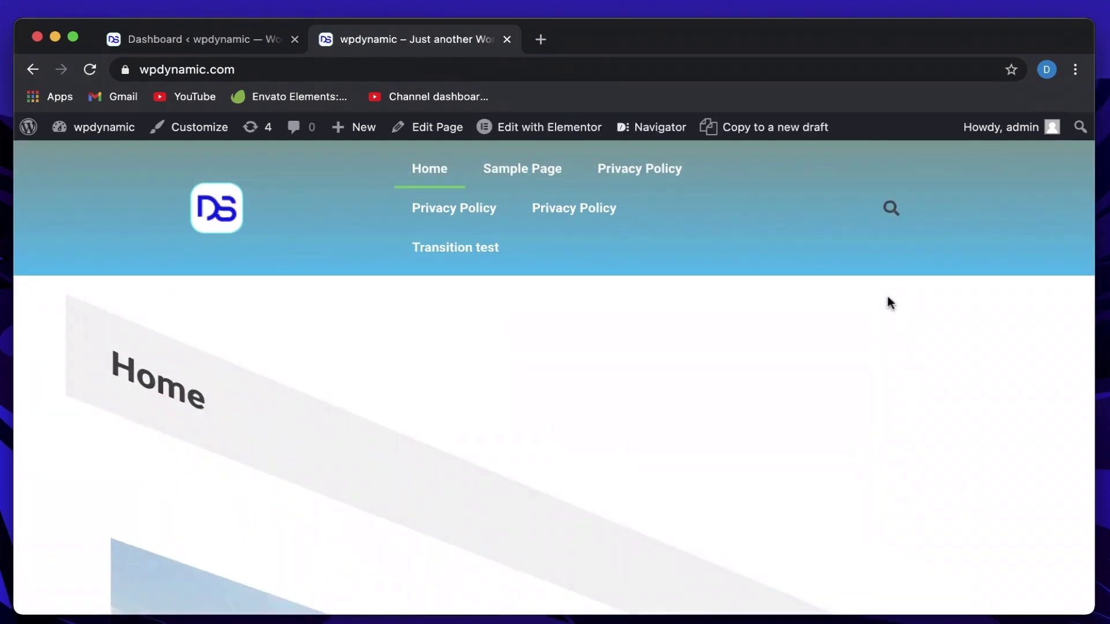
pyautogui.scroll(-2, 744, 407)
pyautogui.scroll(-4, 744, 406)
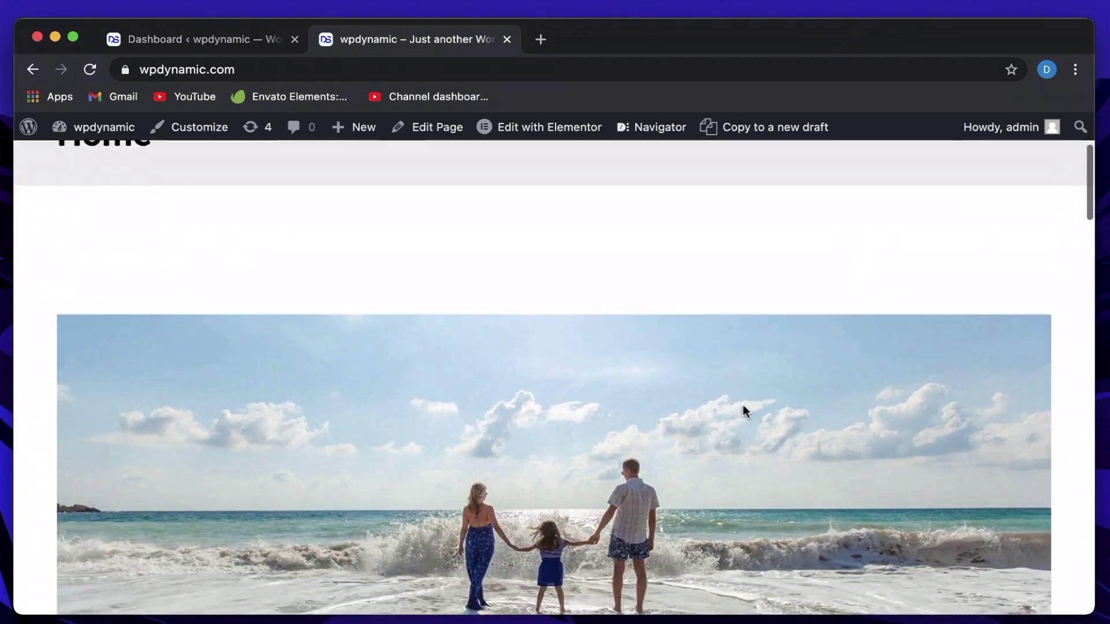
pyautogui.scroll(6, 744, 406)
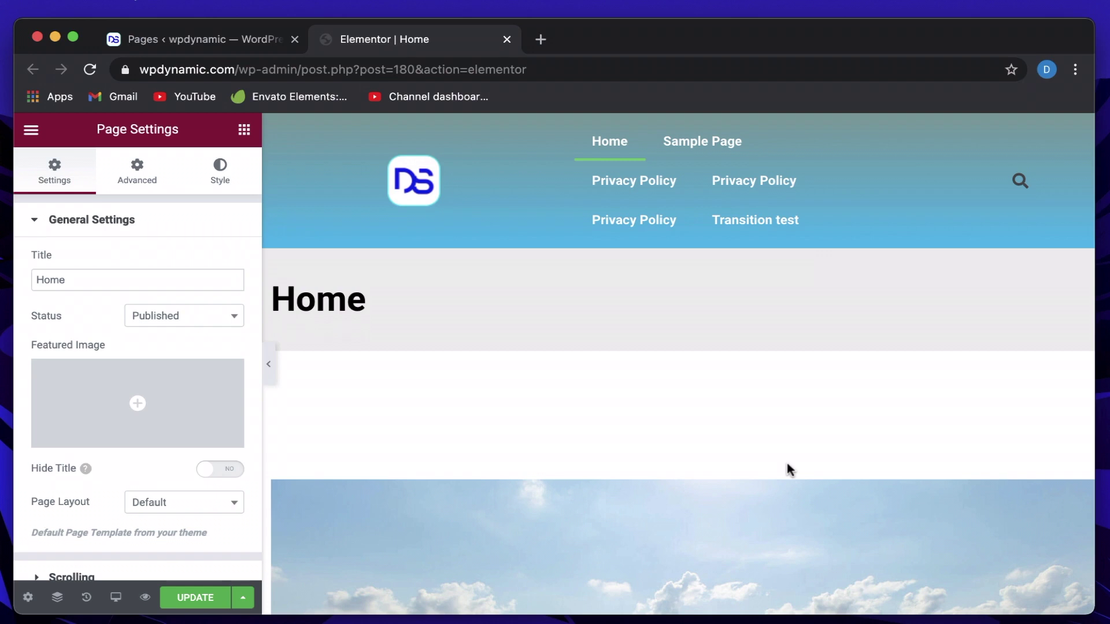
# - Open the Dynamic Content for Elementor settings in the Home page editor
pyautogui.moveTo(505, 349)
pyautogui.click(30, 131)
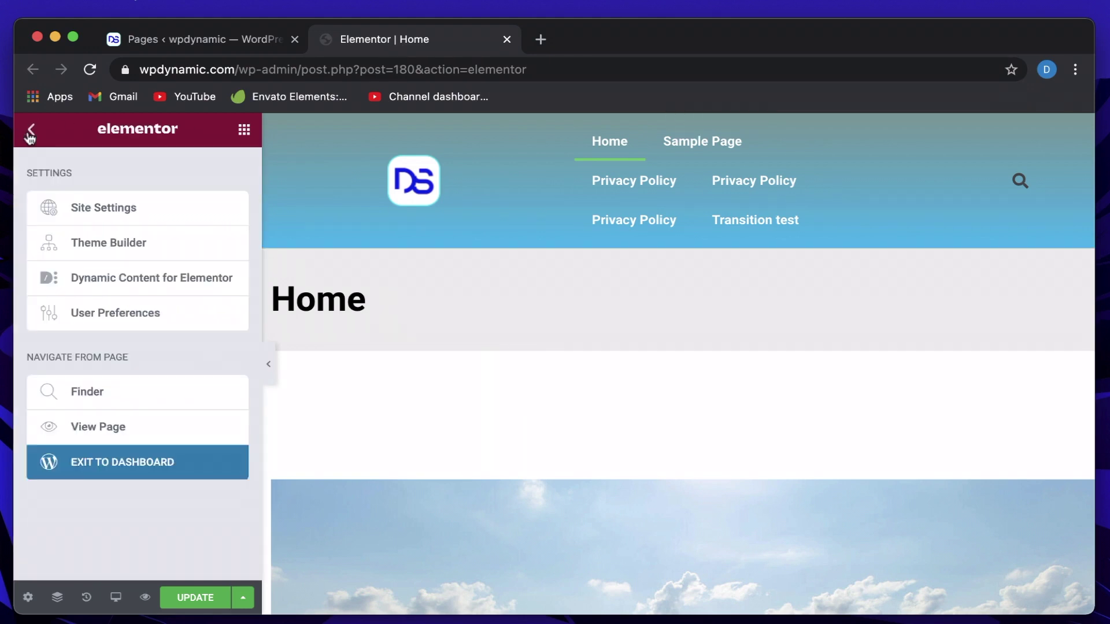
pyautogui.click(96, 292)
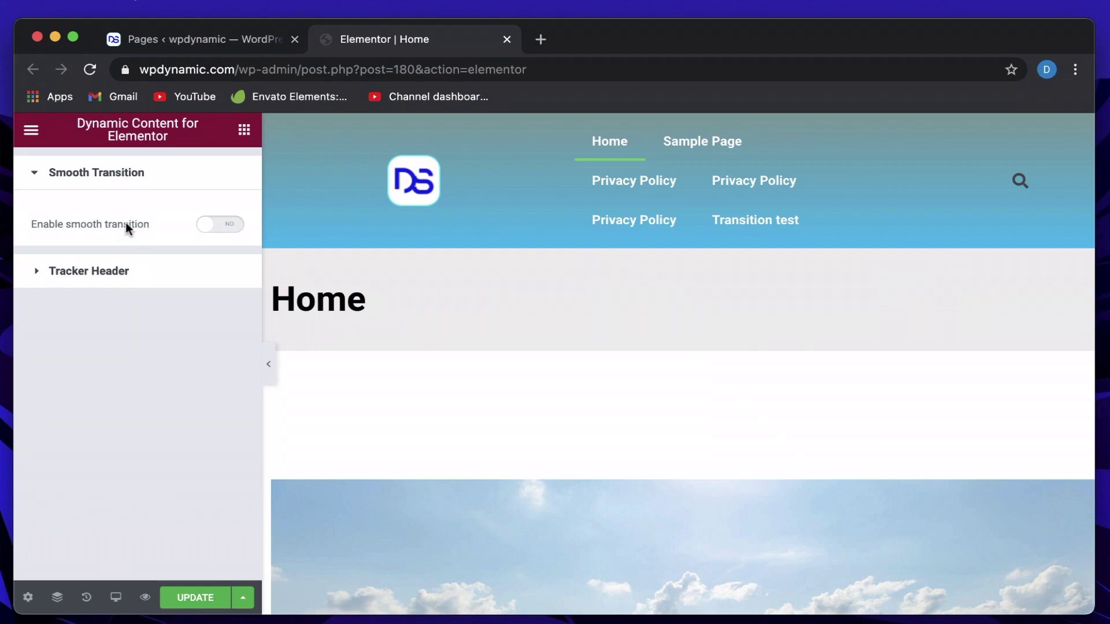
# - Temporarily enable smooth transition to look at its Selector Wrapper setting, and switch it off again
pyautogui.click(212, 227)
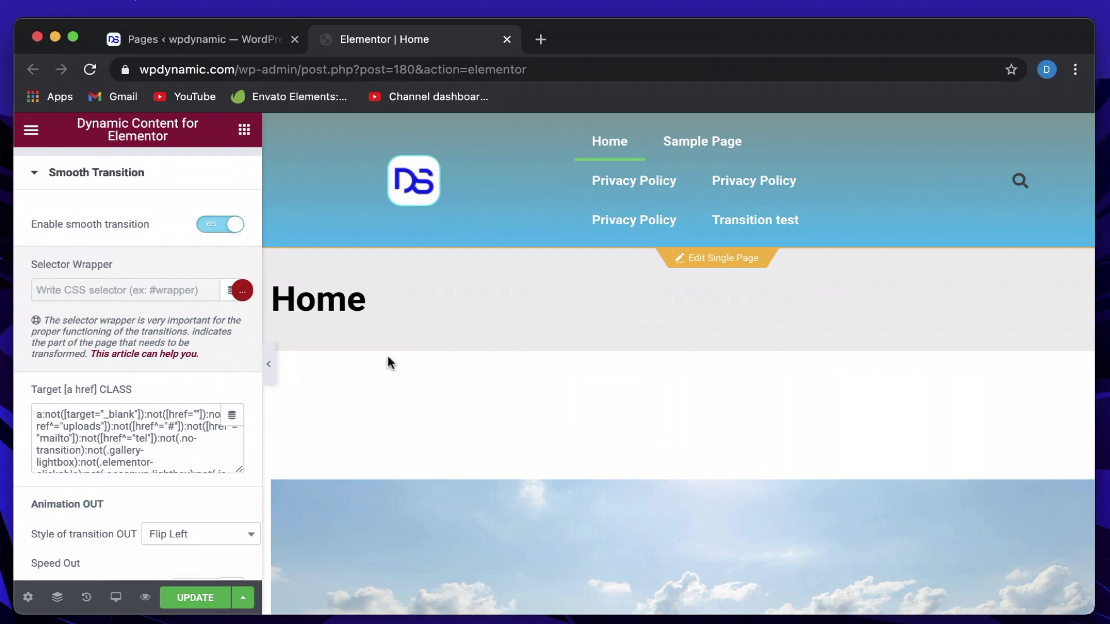
pyautogui.click(107, 290)
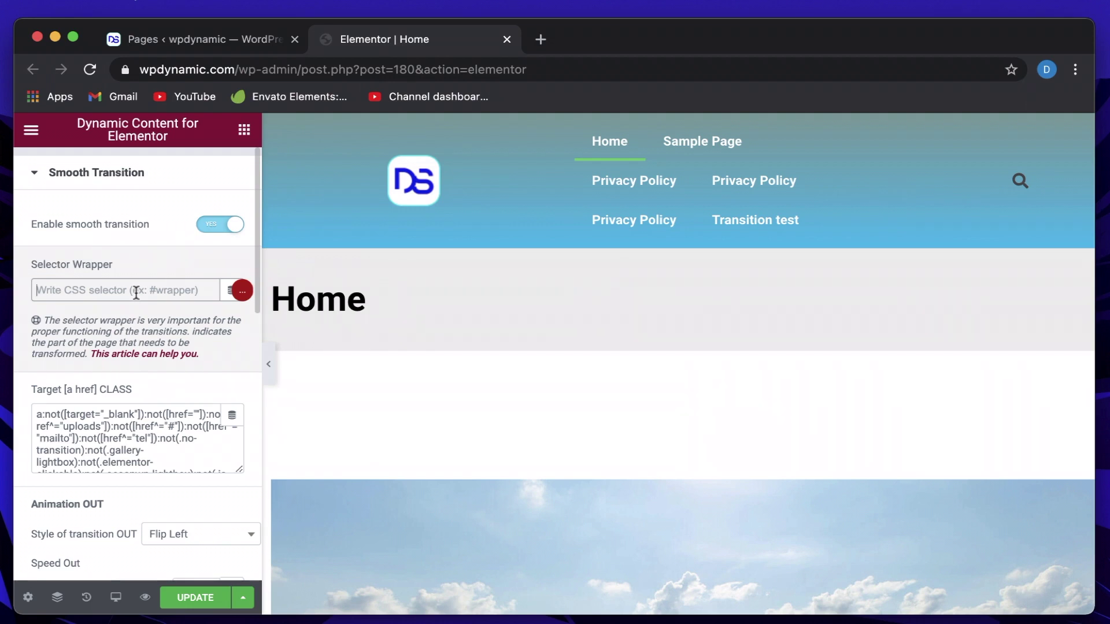
pyautogui.click(214, 232)
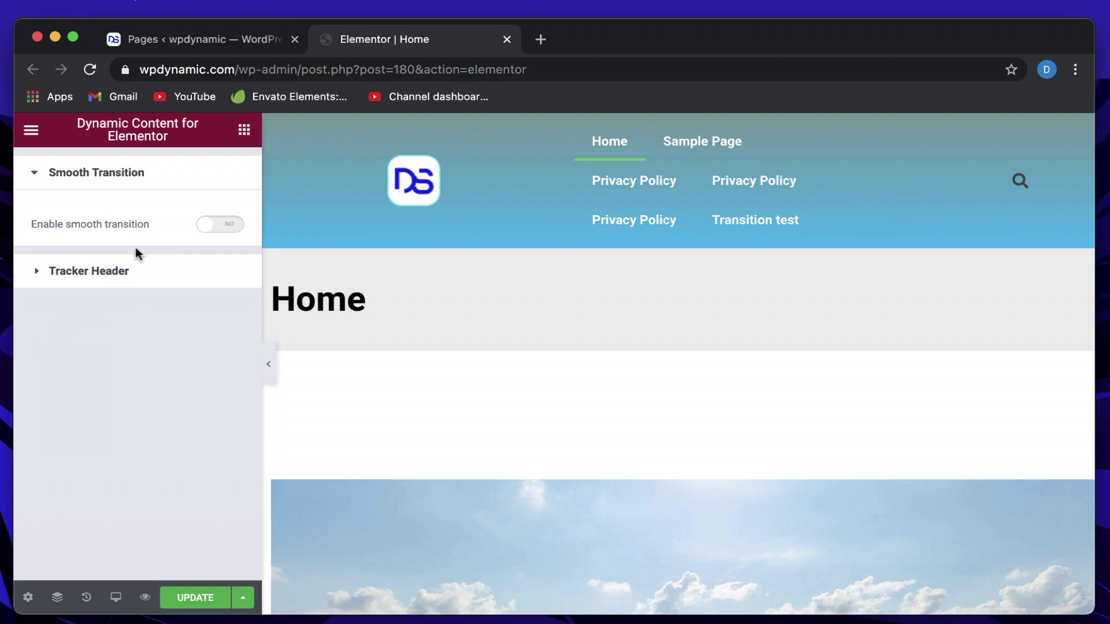
pyautogui.click(223, 226)
# - Open the live Home page in a new tab from the WordPress pages list
pyautogui.click(207, 46)
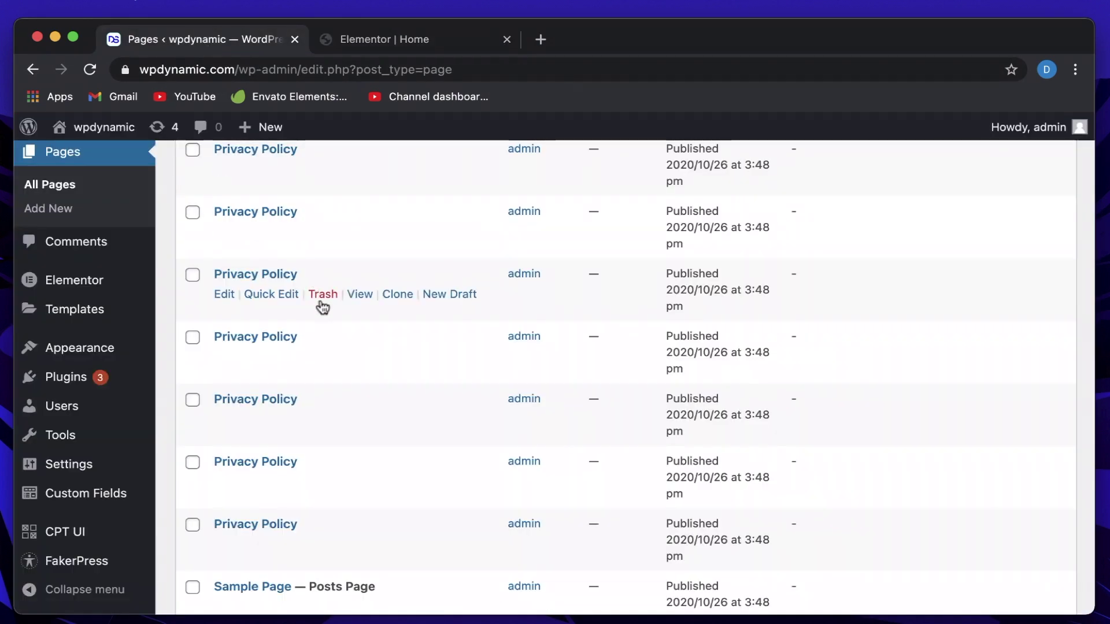
pyautogui.scroll(5, 320, 298)
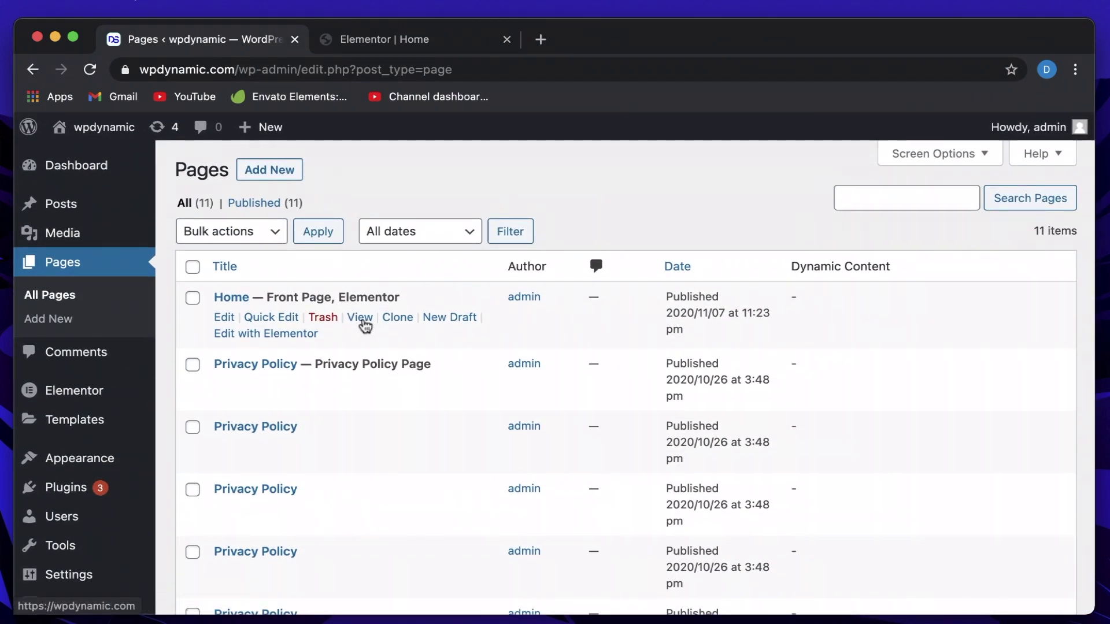
pyautogui.keyDown('super'); pyautogui.click(362, 320); pyautogui.keyUp('super')
pyautogui.click(624, 43)
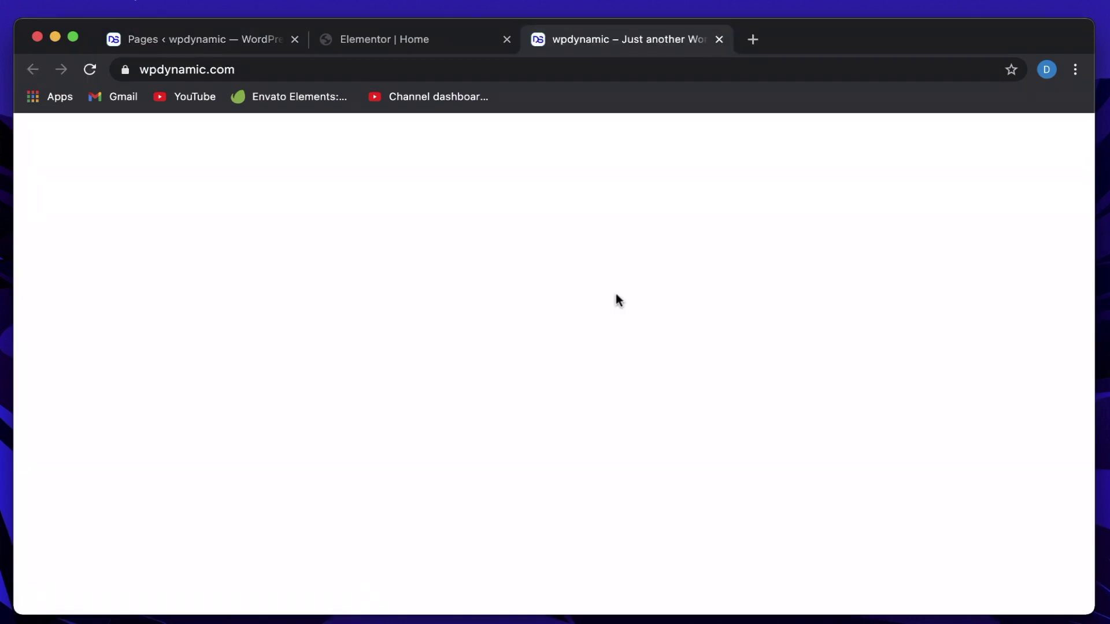
# - Open the installed themes page in a new tab and place the live Home page's tab after it
pyautogui.click(142, 39)
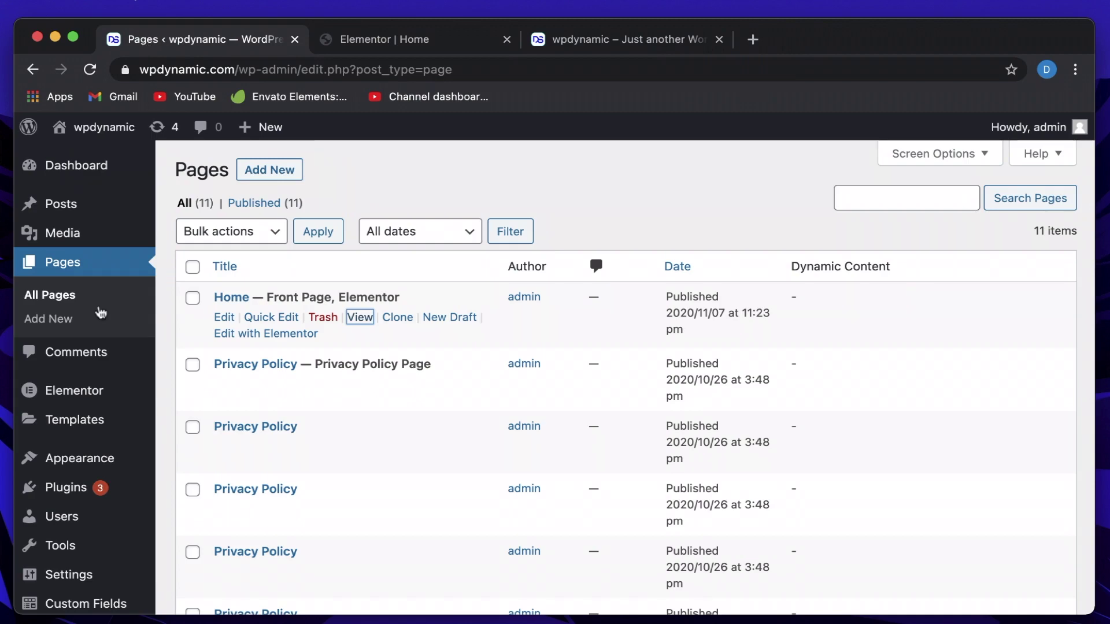
pyautogui.moveTo(87, 386)
pyautogui.scroll(-3, 87, 386)
pyautogui.moveTo(82, 350)
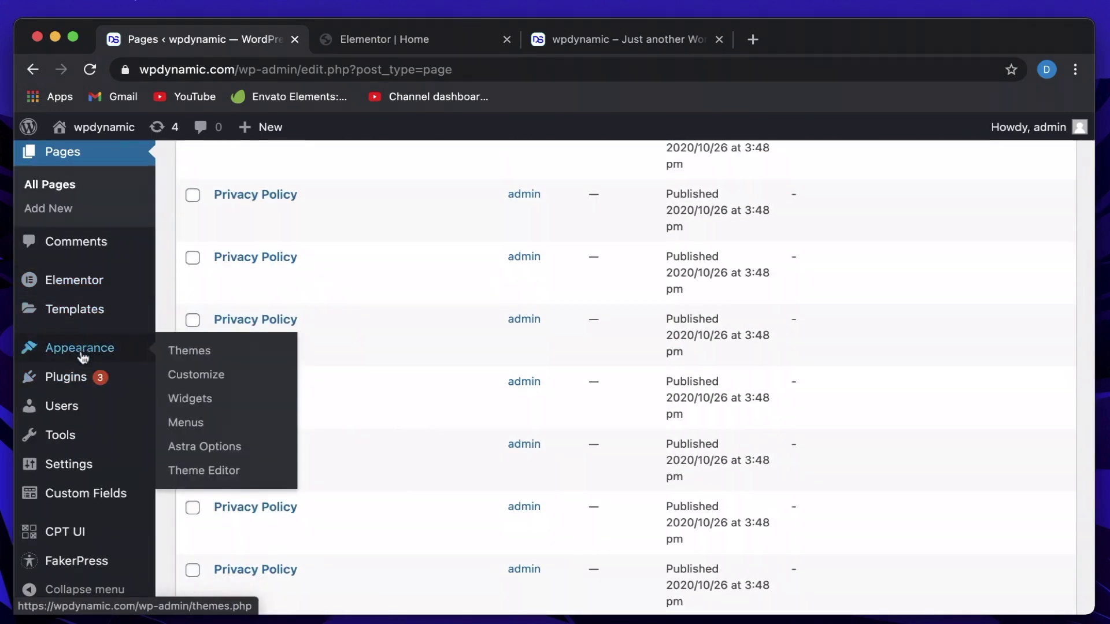
pyautogui.keyDown('super'); pyautogui.click(211, 359); pyautogui.keyUp('super')
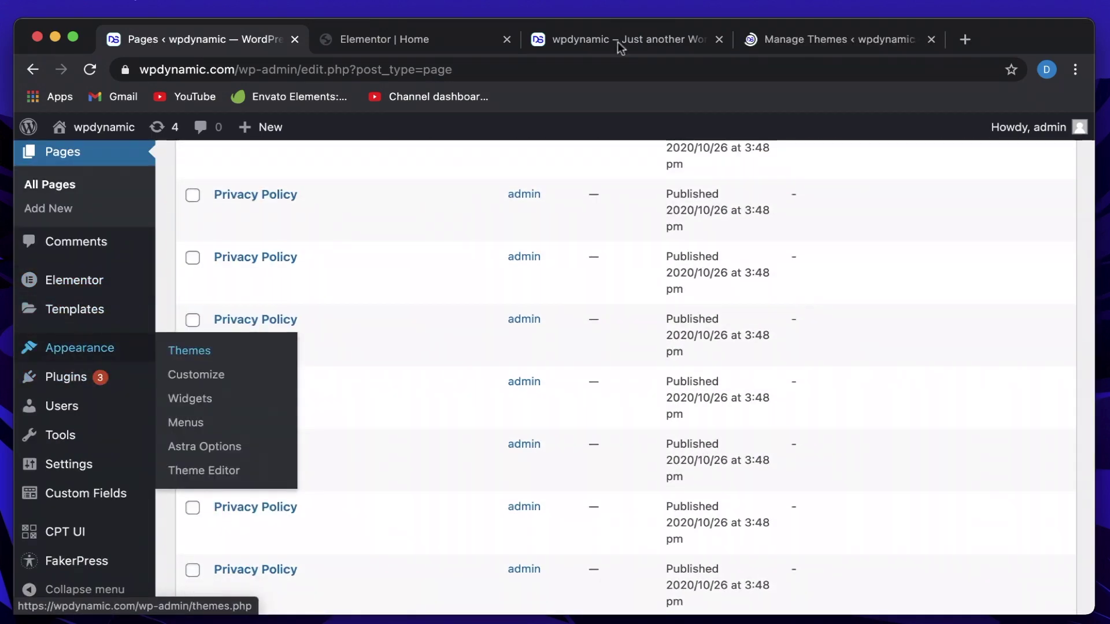
pyautogui.click(855, 44)
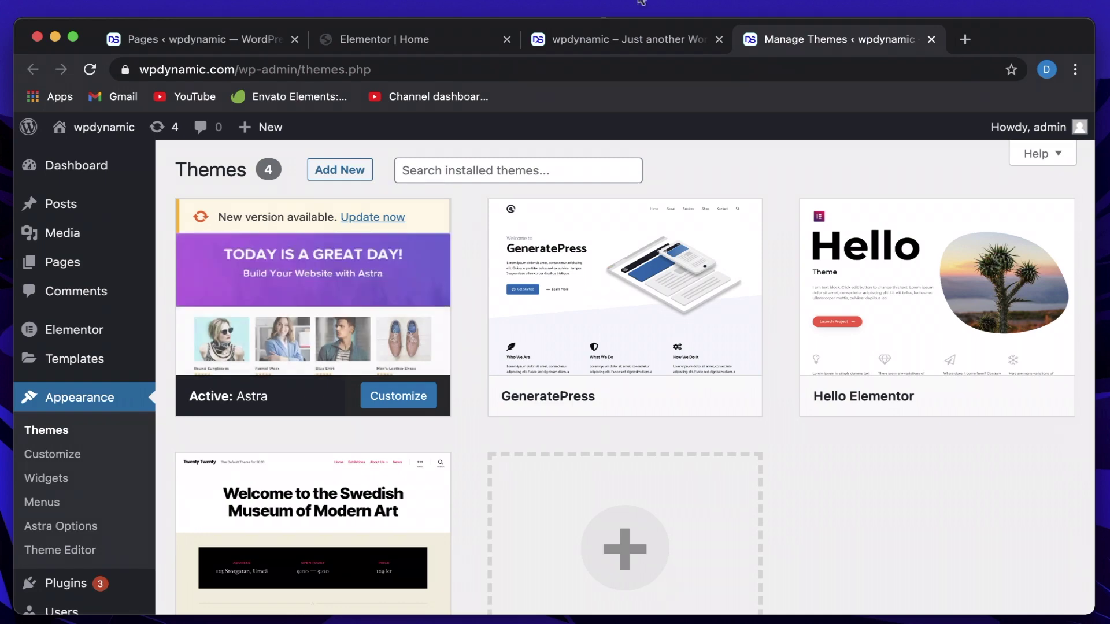
pyautogui.moveTo(652, 42); pyautogui.dragTo(838, 39)
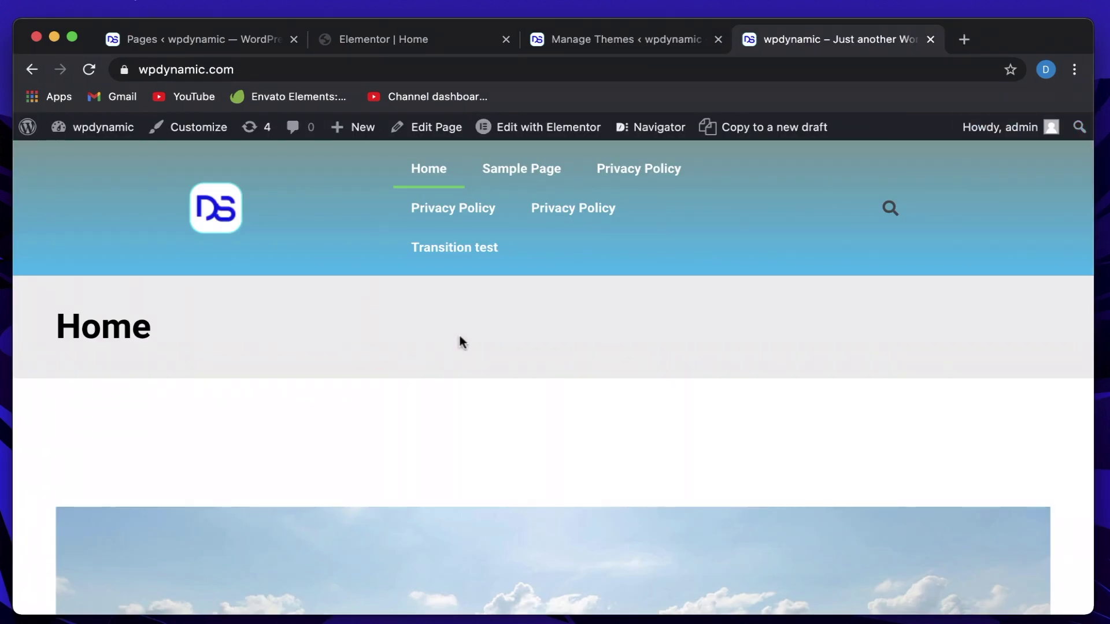
# - Examine the live Home page from the header through the content sections to see which part should be animated
pyautogui.scroll(-6, 460, 335)
pyautogui.scroll(6, 460, 339)
pyautogui.scroll(-10, 380, 400)
pyautogui.scroll(10, 381, 413)
pyautogui.scroll(-10, 380, 408)
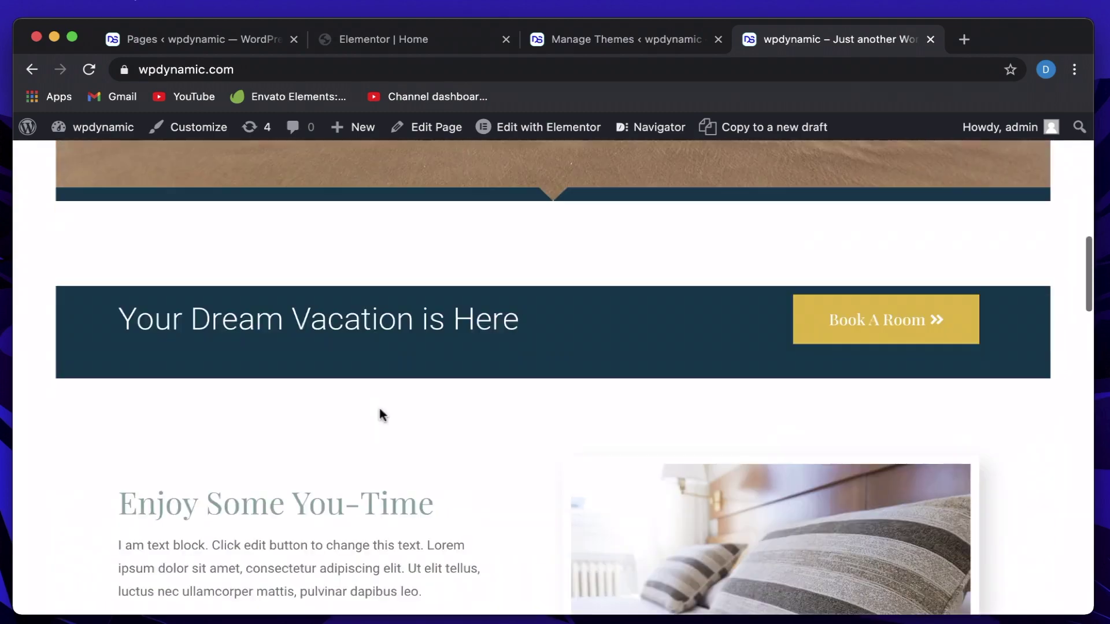
pyautogui.scroll(-5, 475, 452)
pyautogui.scroll(15, 475, 452)
pyautogui.scroll(2, 475, 452)
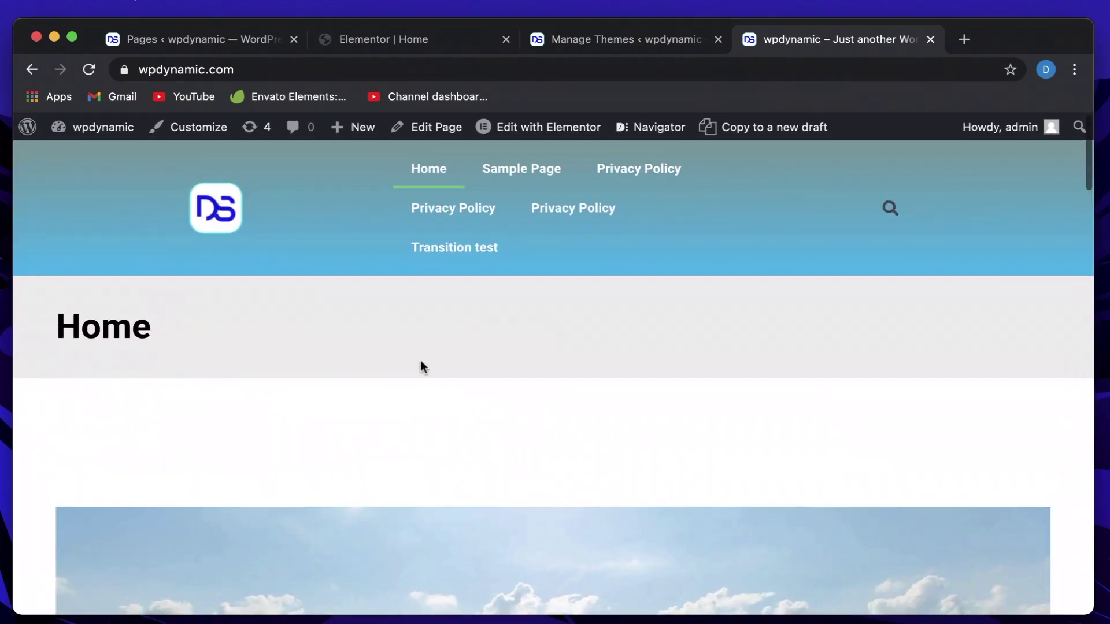
pyautogui.scroll(-3, 216, 391)
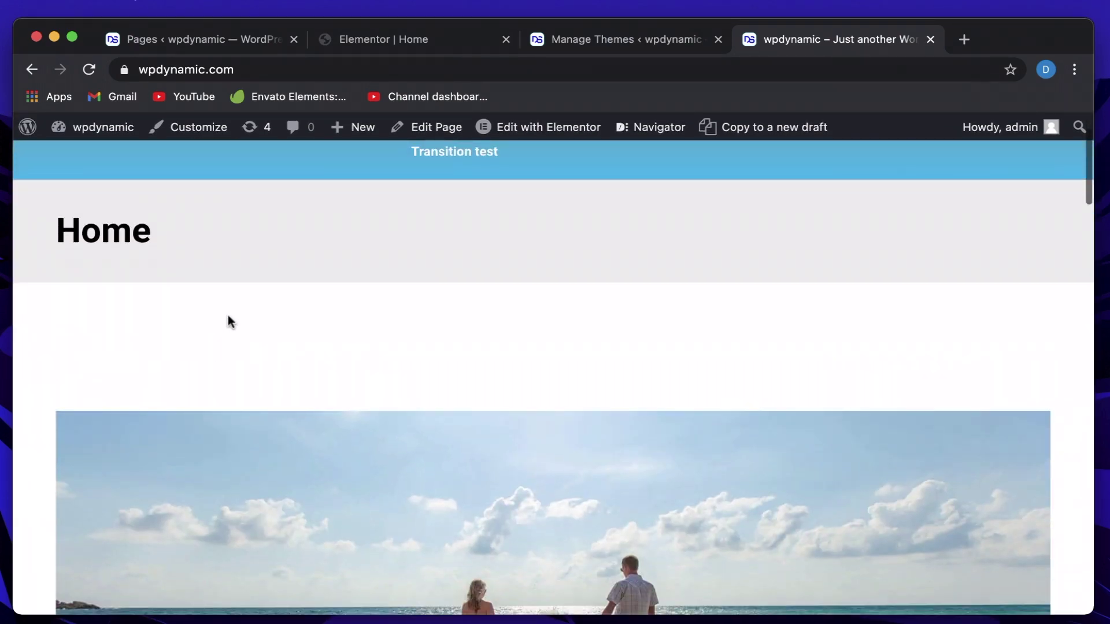
# - Inspect the area below the Home title in the developer tools and check back against the Smooth Transition settings
pyautogui.rightClick(211, 290)
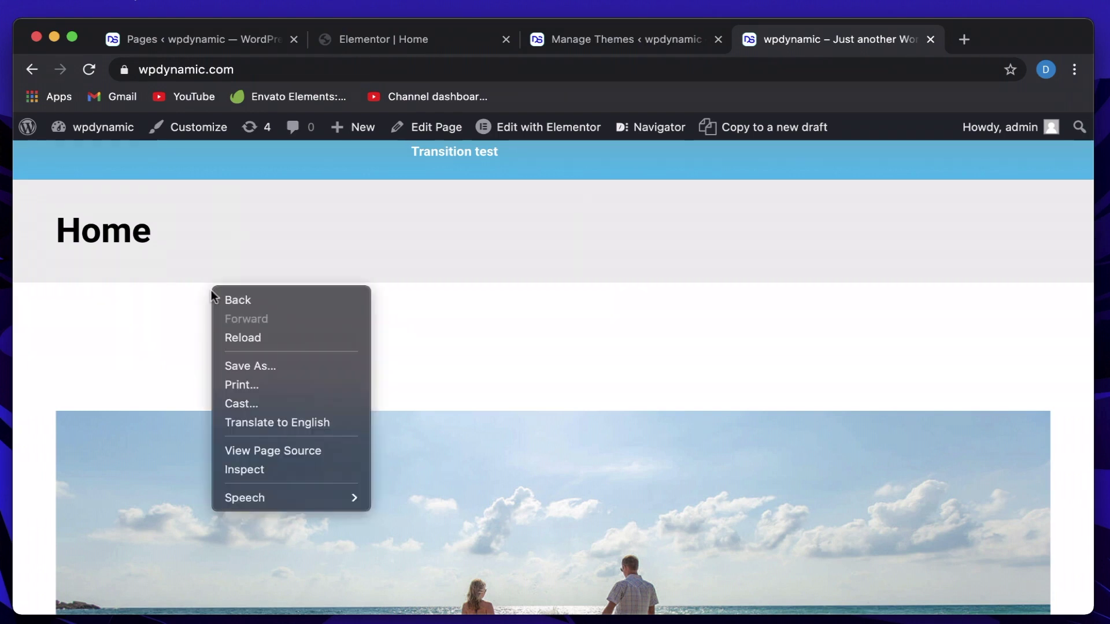
pyautogui.click(285, 468)
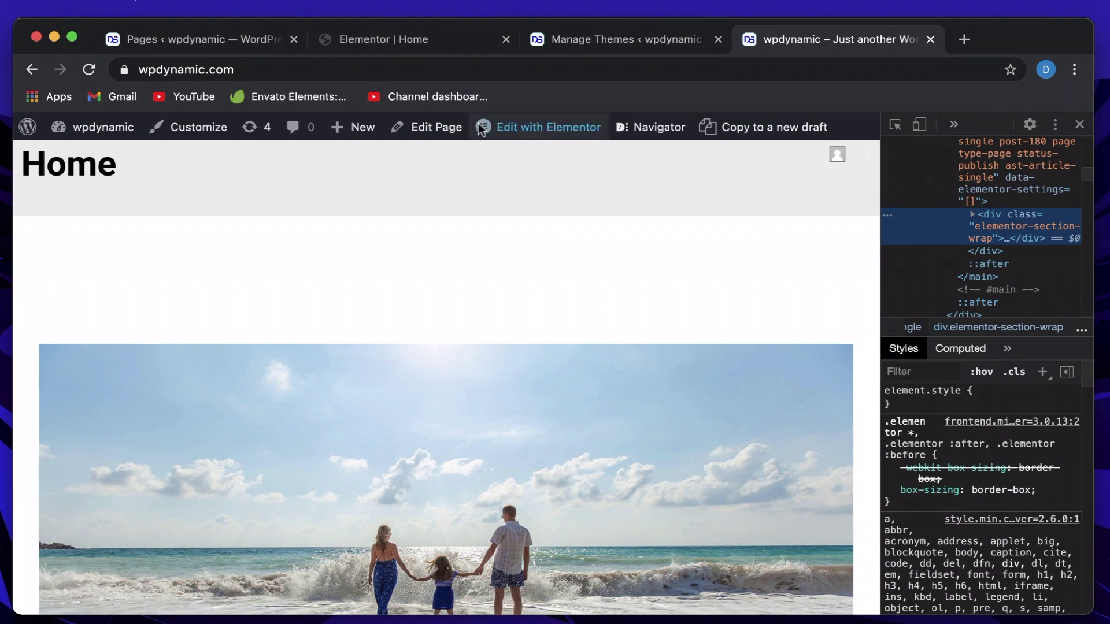
pyautogui.click(391, 39)
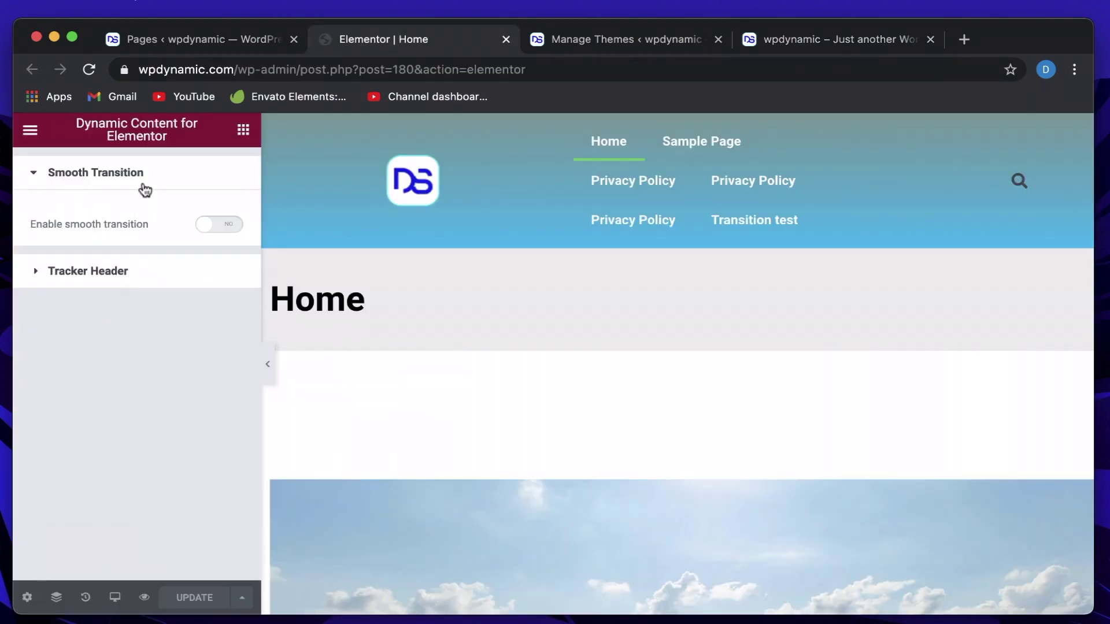
pyautogui.click(774, 43)
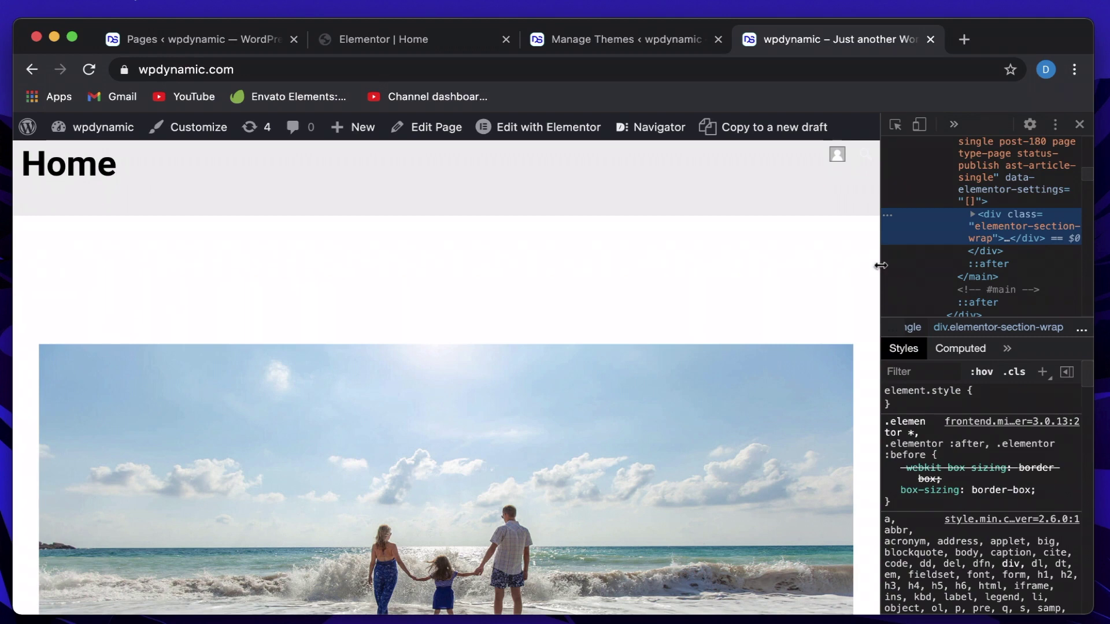
# - Examine the page's HTML from the body element down to the content container
pyautogui.scroll(-4, 515, 295)
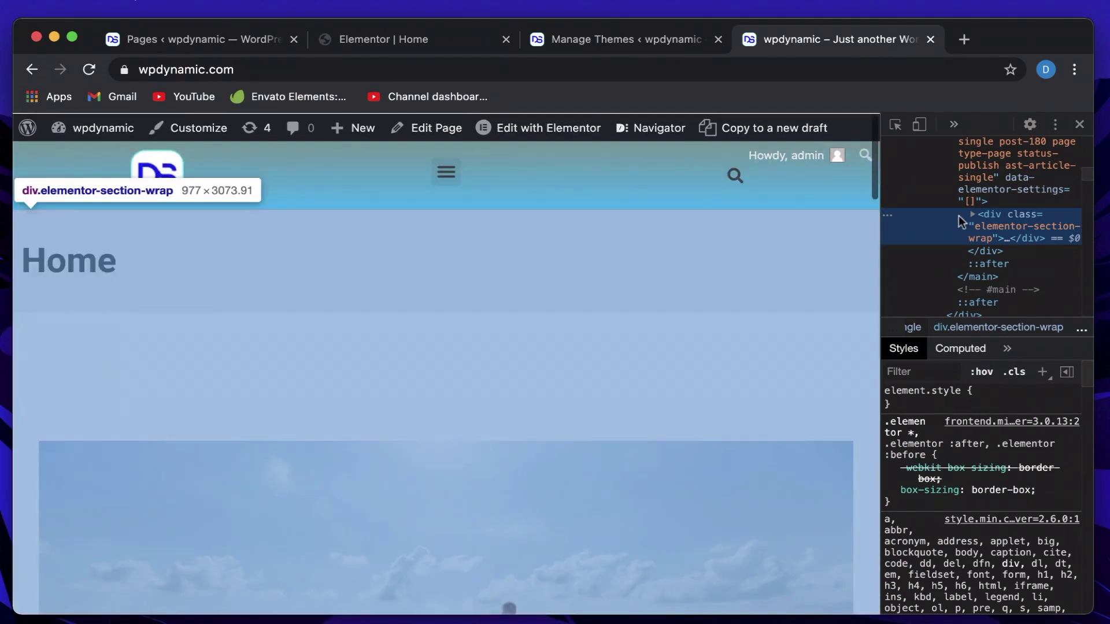
pyautogui.scroll(10, 958, 220)
pyautogui.scroll(-5, 958, 216)
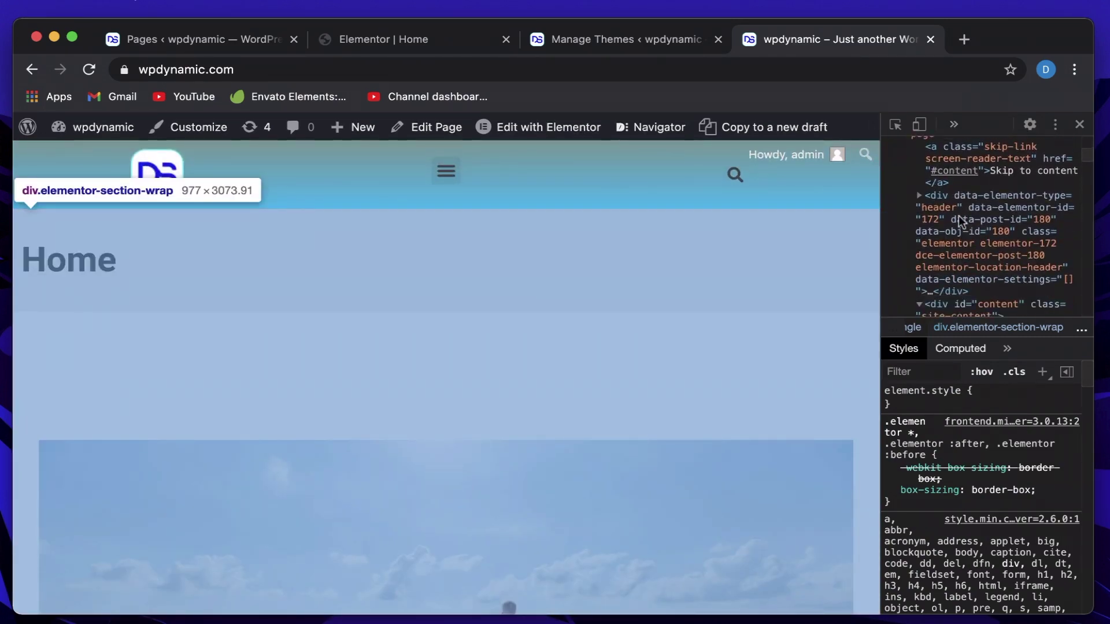
pyautogui.scroll(8, 959, 216)
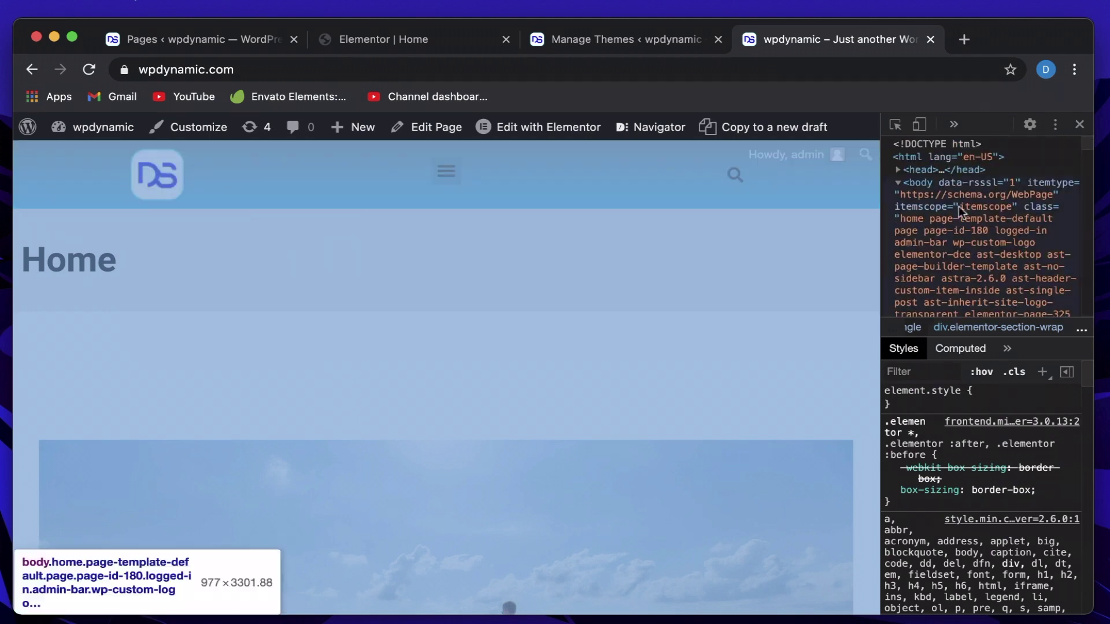
pyautogui.click(955, 195)
pyautogui.scroll(-5, 960, 214)
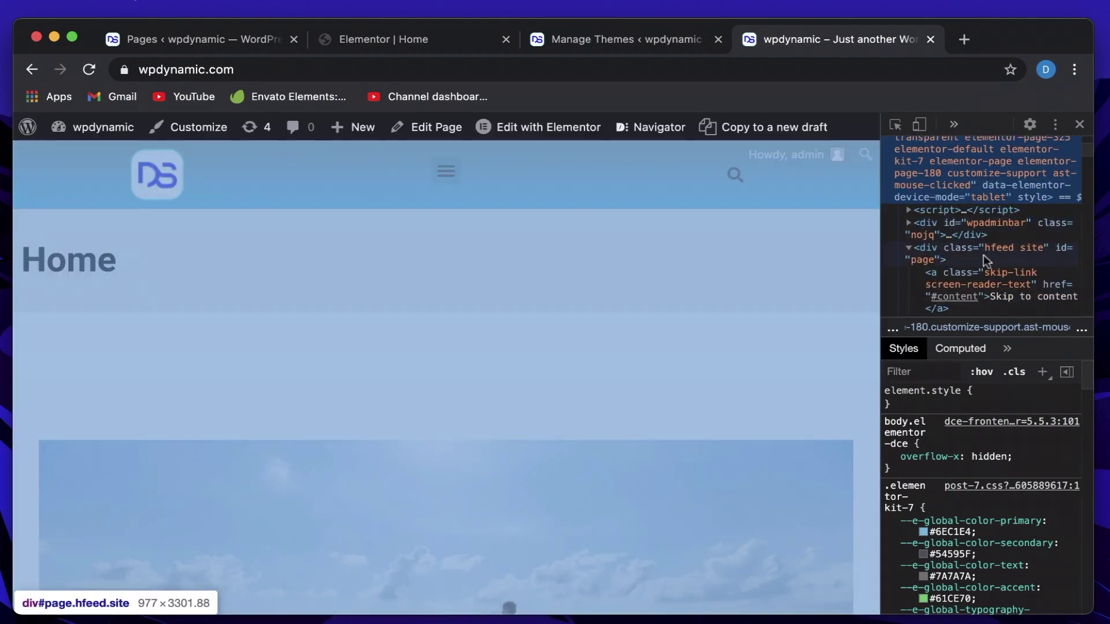
pyautogui.scroll(-2, 983, 255)
pyautogui.scroll(-5, 1000, 236)
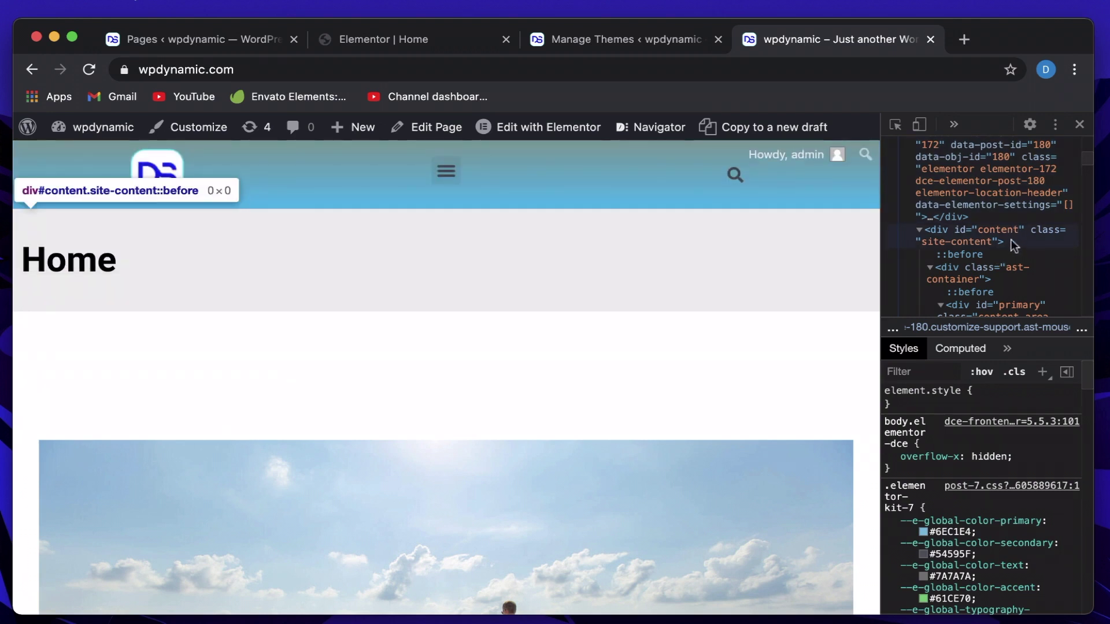
# - Compare the header and content containers, highlight the content container's class name site-content, and return to the Elementor editor without the inspector
pyautogui.click(1001, 240)
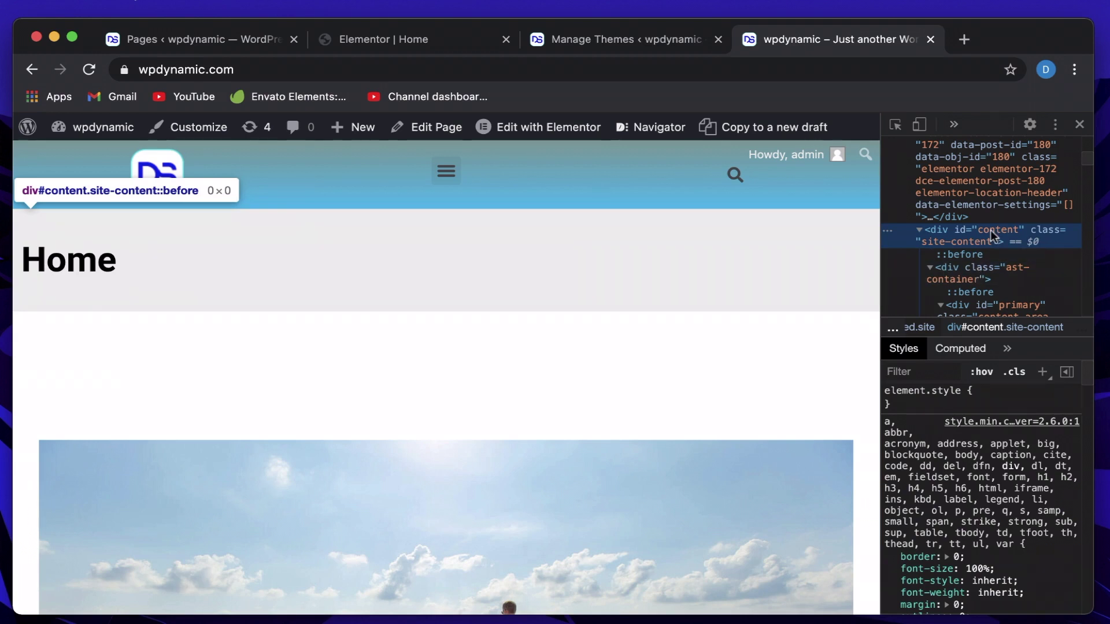
pyautogui.click(1004, 203)
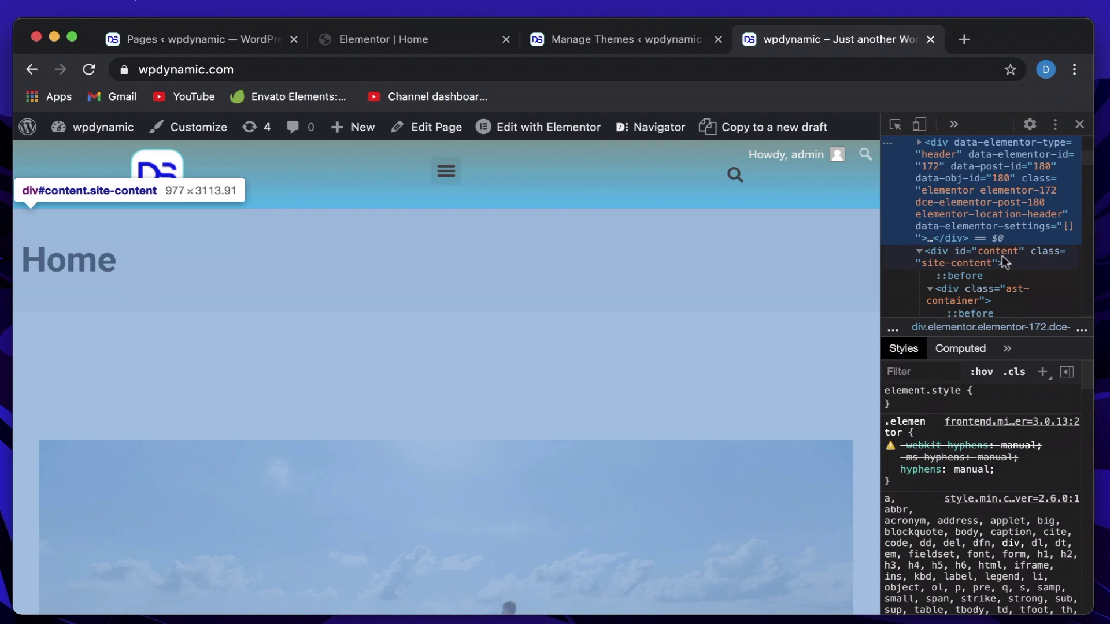
pyautogui.doubleClick(971, 264)
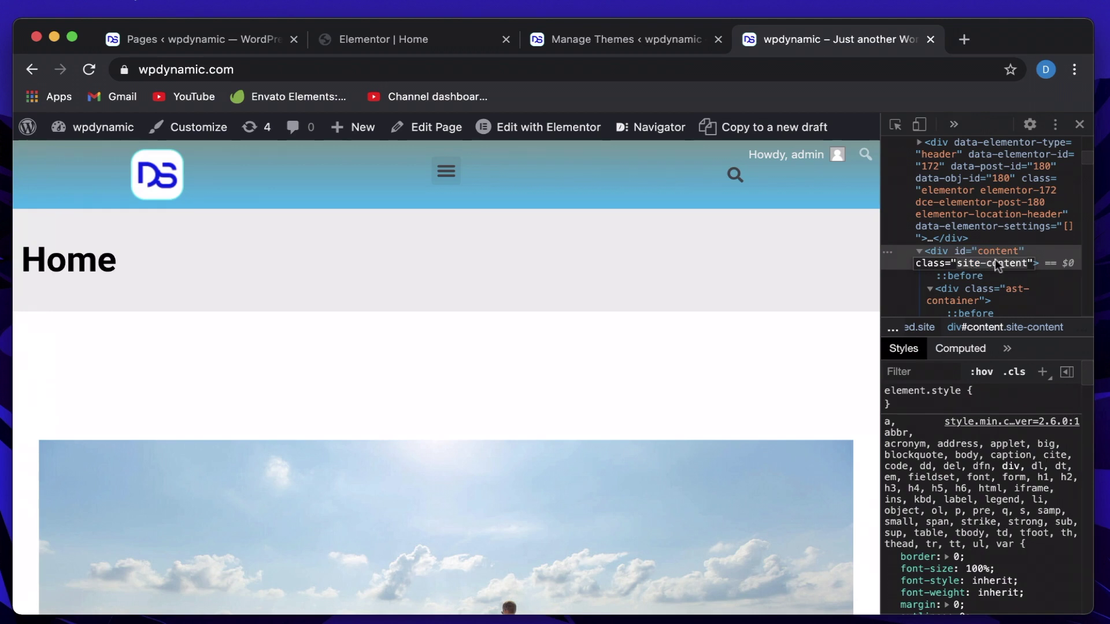
pyautogui.click(1079, 125)
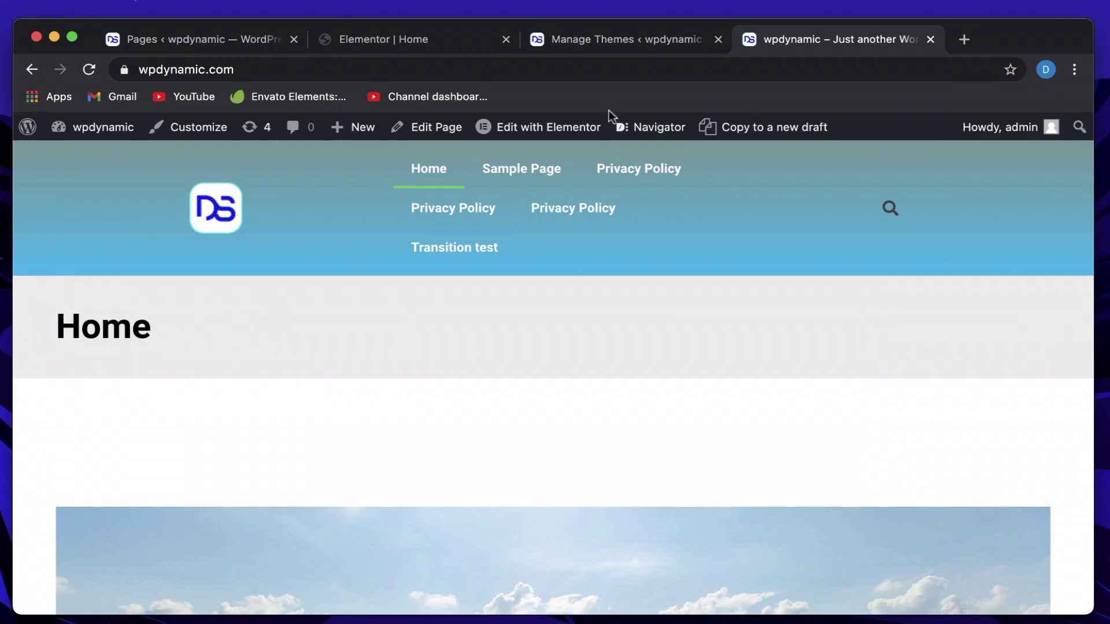
pyautogui.click(417, 44)
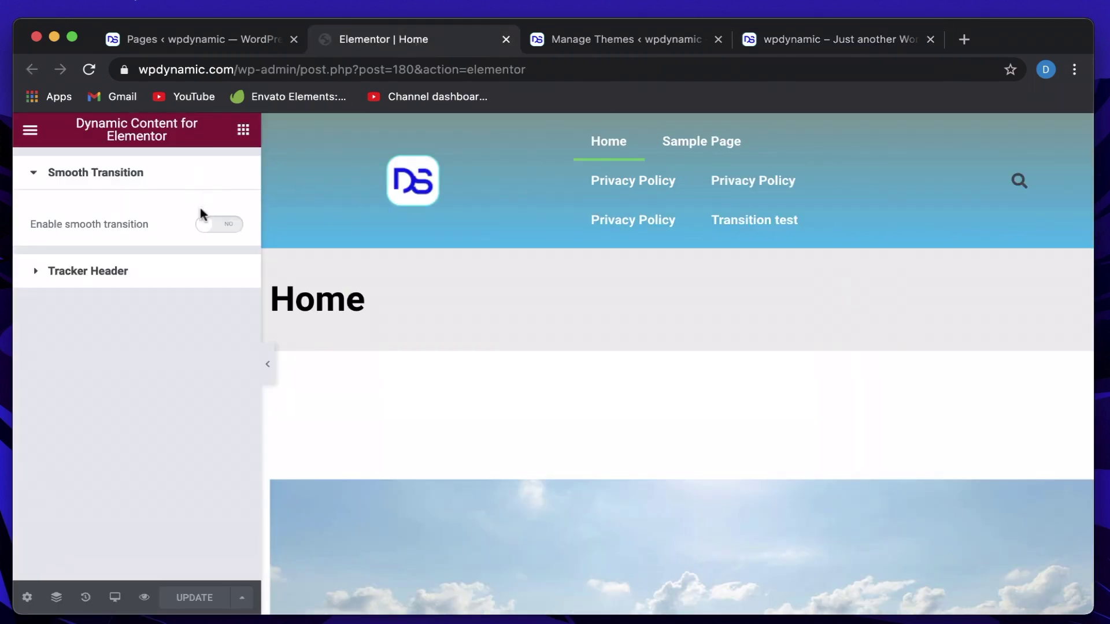
# - Enable smooth transition and set the Selector Wrapper to .site-content
pyautogui.click(212, 224)
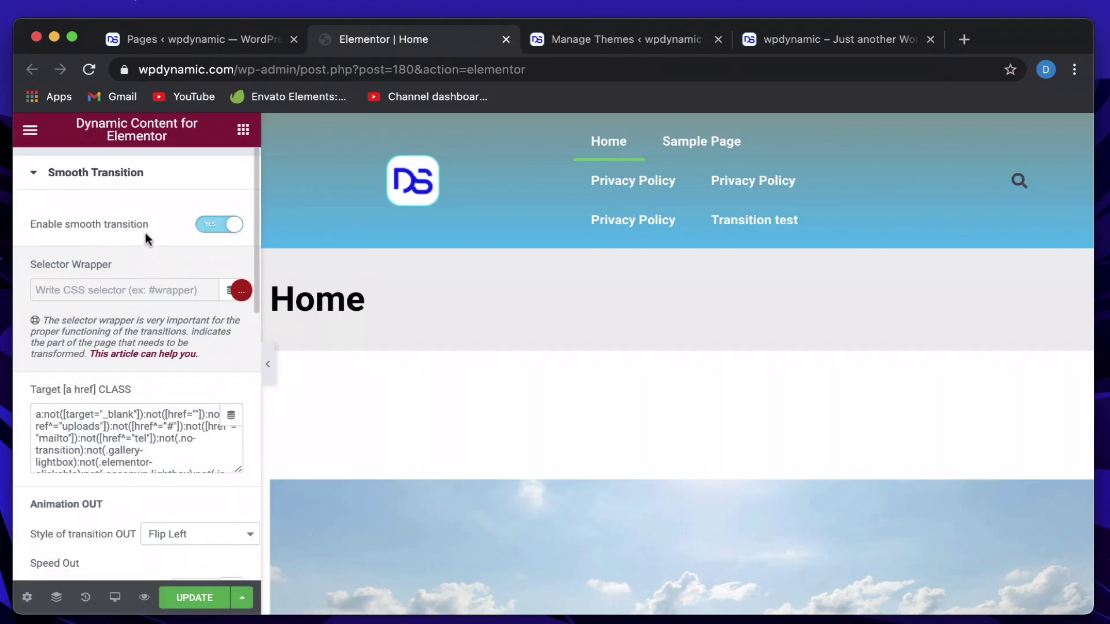
pyautogui.click(111, 291)
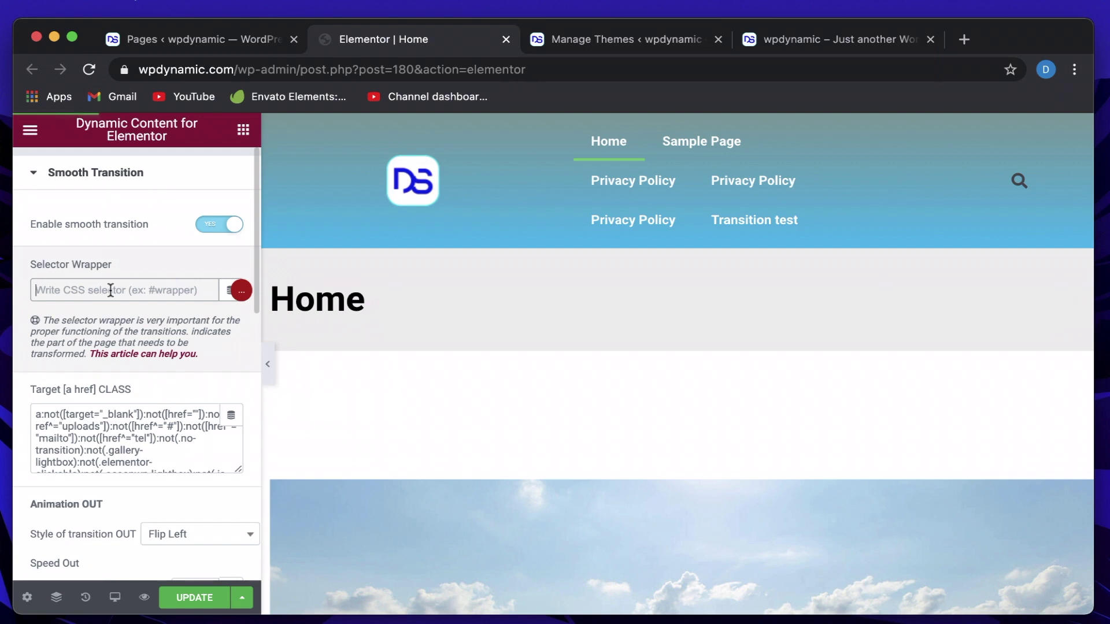
pyautogui.write('.')
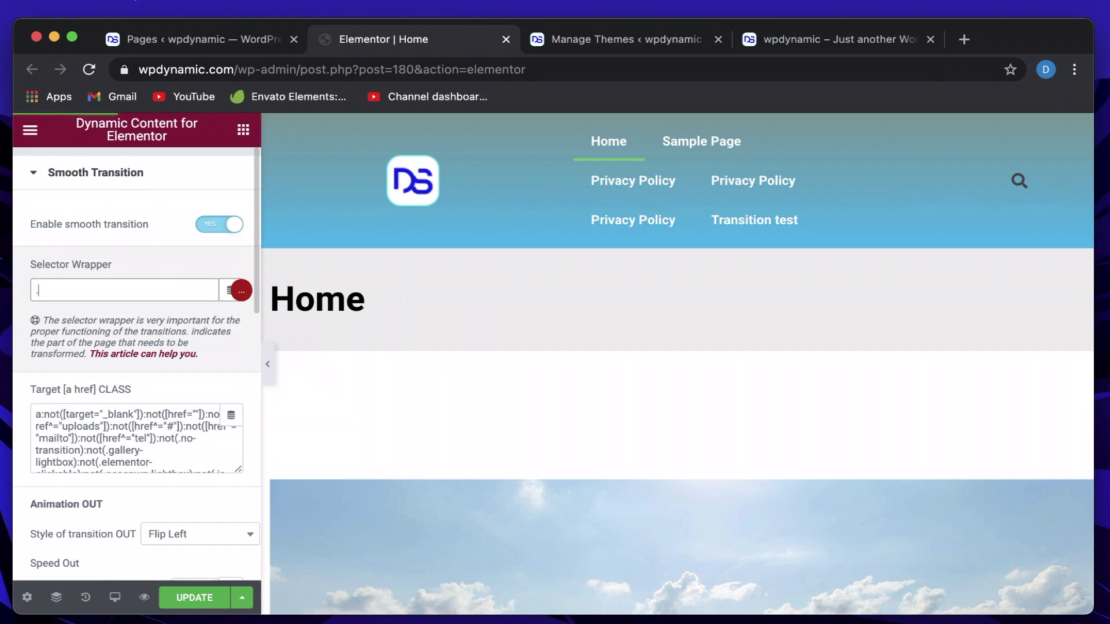
pyautogui.write('site-content')
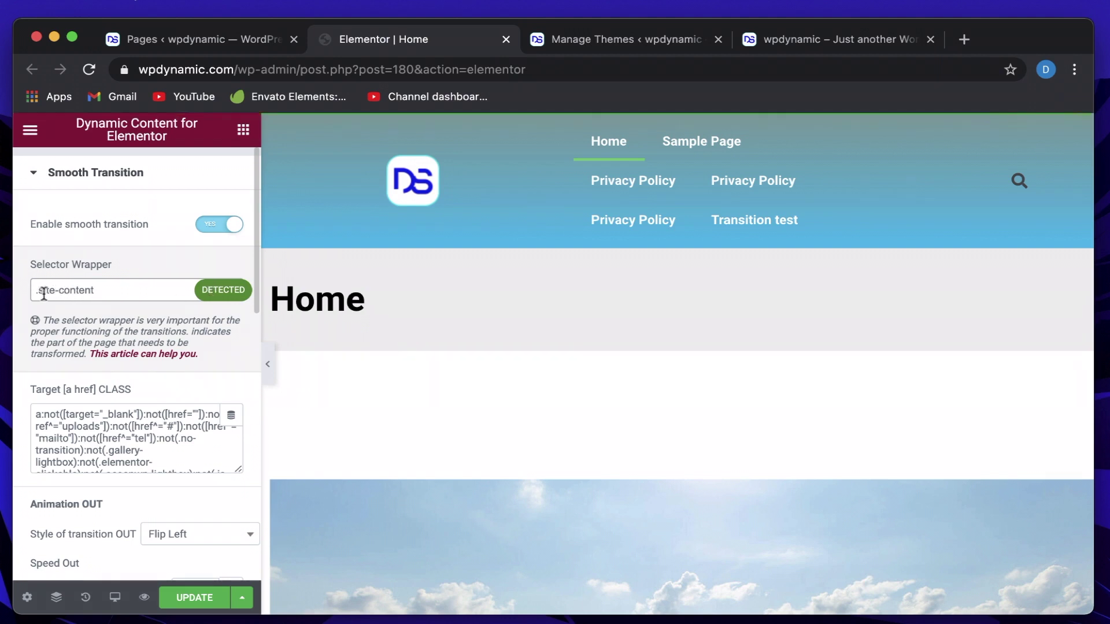
# - Review the Animation OUT, Animation IN, overlay and loading settings, and save the page update
pyautogui.click(220, 294)
pyautogui.scroll(-5, 141, 370)
pyautogui.scroll(-3, 145, 379)
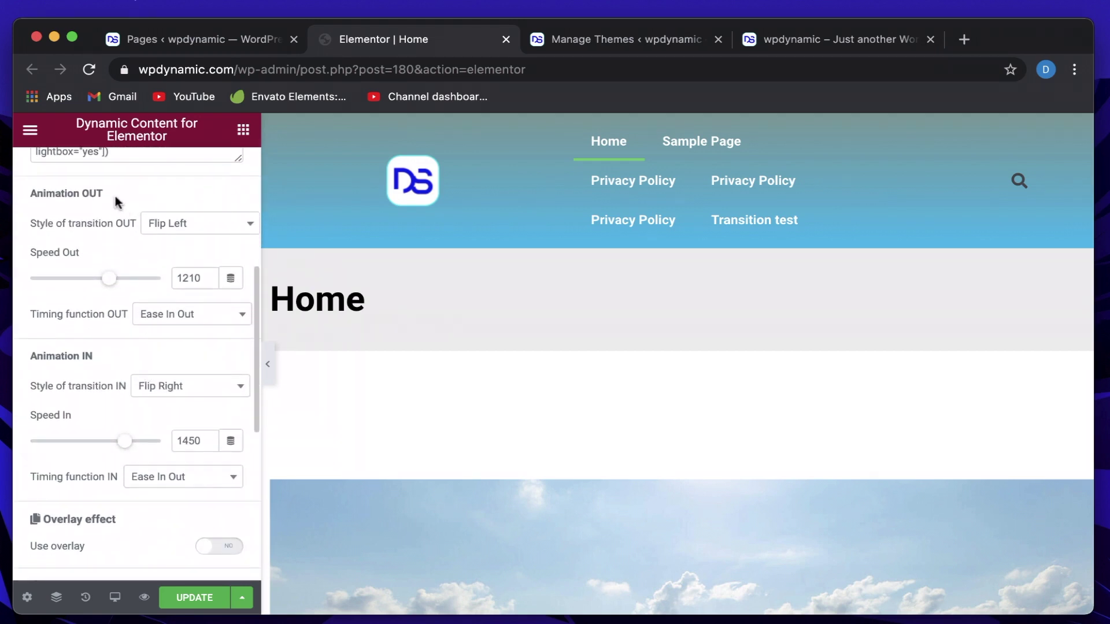
pyautogui.scroll(-12, 78, 459)
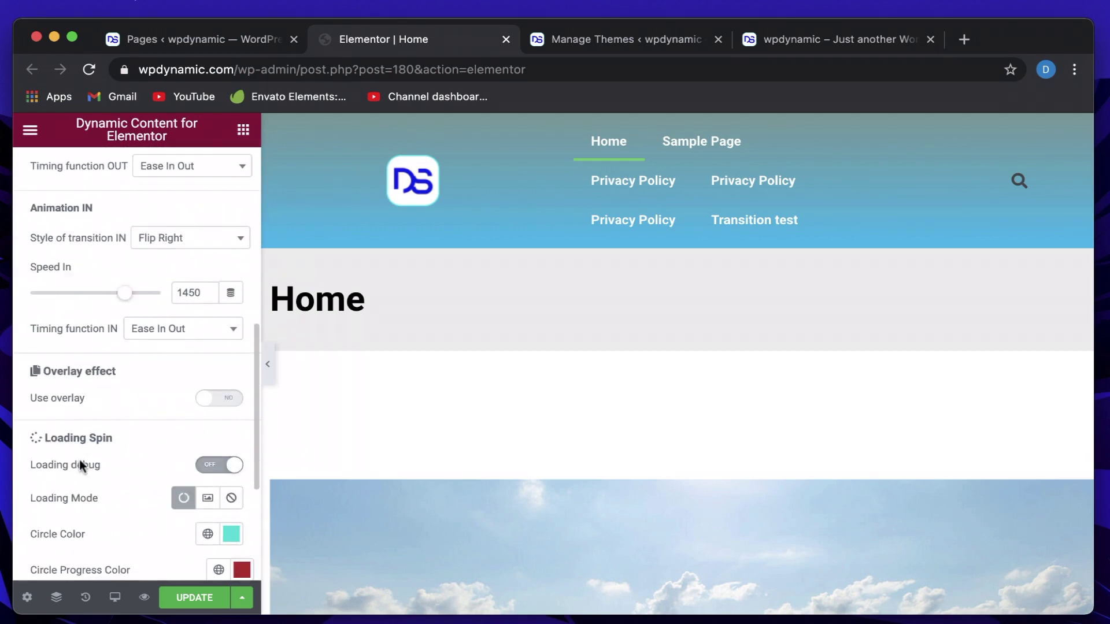
pyautogui.scroll(20, 99, 374)
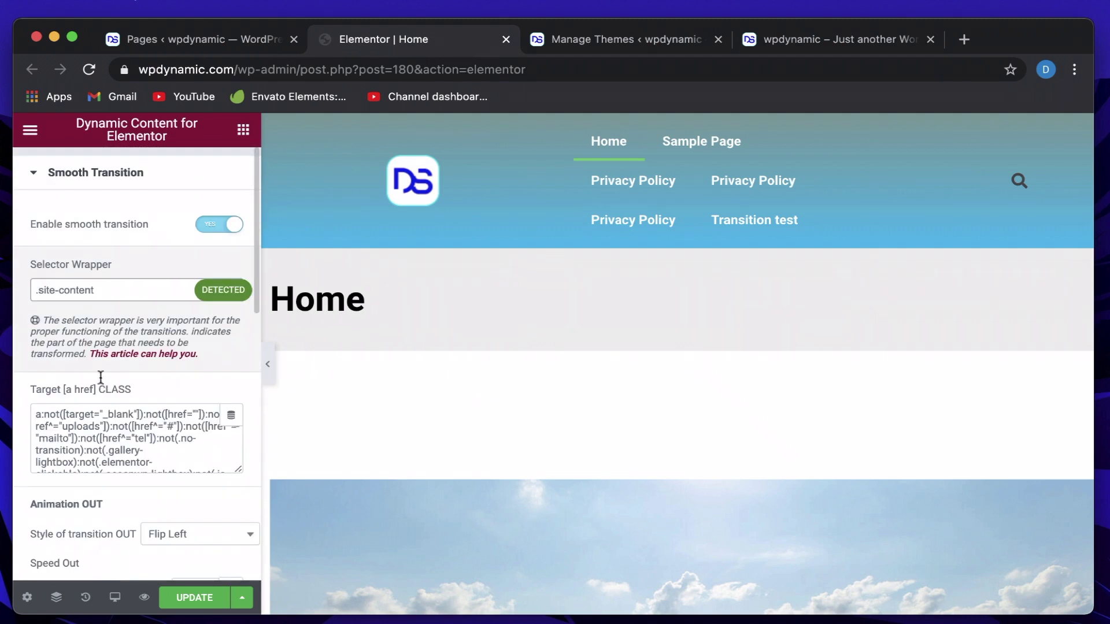
pyautogui.click(179, 289)
pyautogui.click(194, 597)
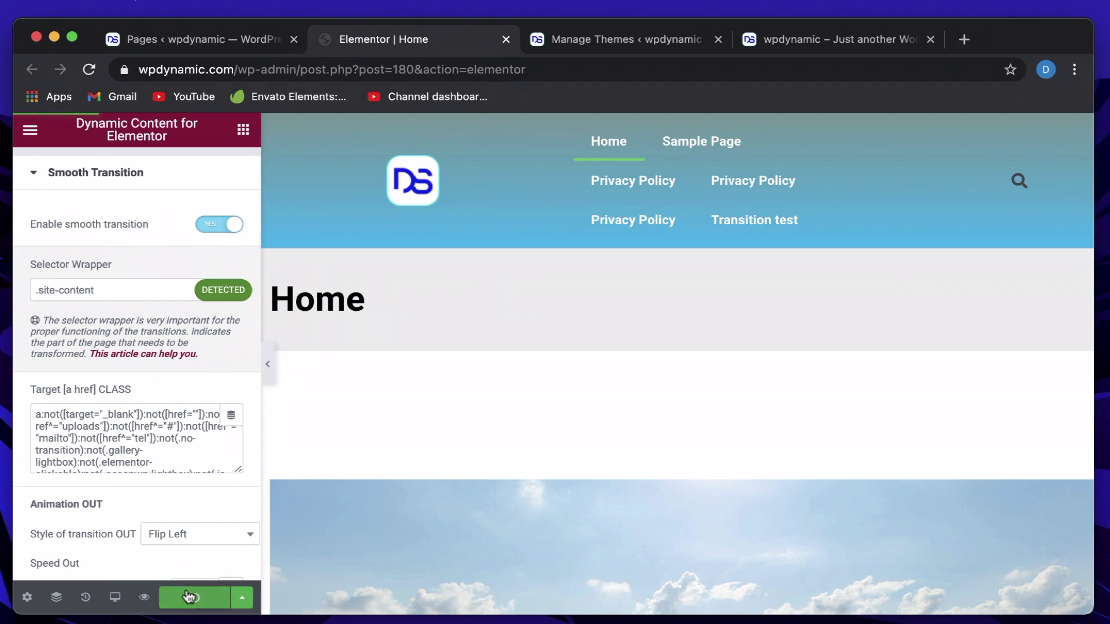
# - Reload the live Home page, look through its content, and open Sample Page to test the transition
pyautogui.click(811, 47)
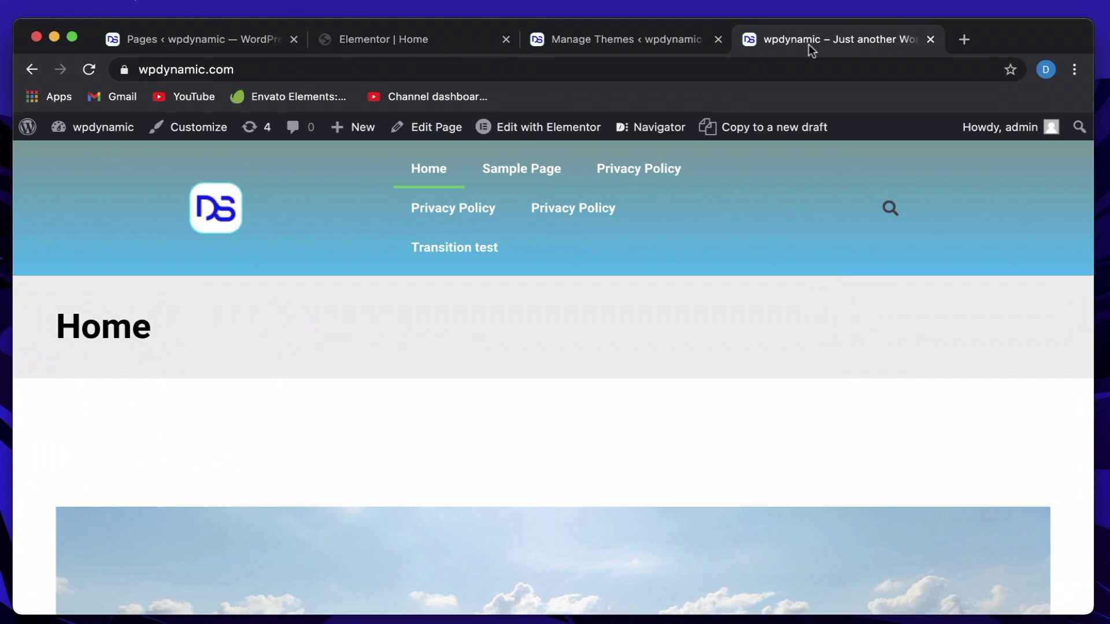
pyautogui.click(93, 70)
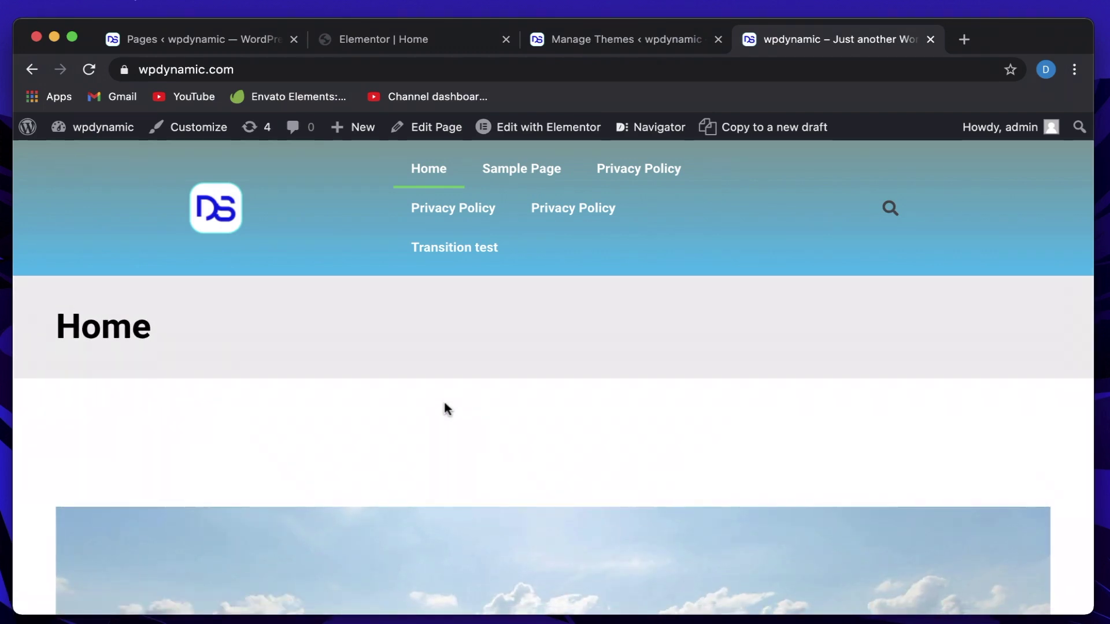
pyautogui.scroll(-15, 445, 408)
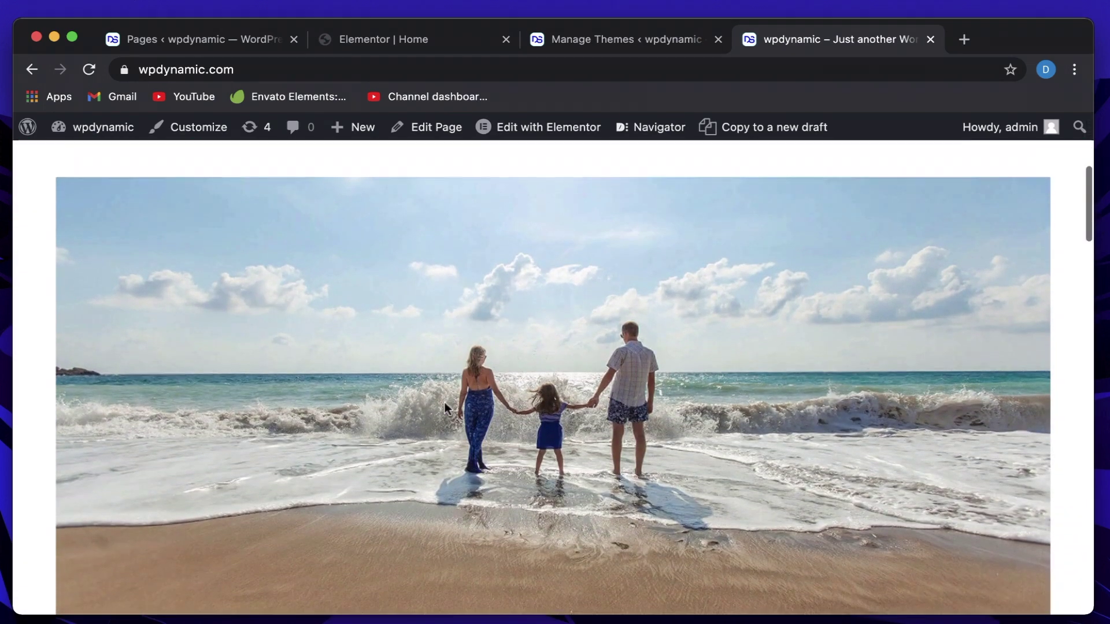
pyautogui.scroll(-5, 445, 407)
pyautogui.scroll(20, 445, 408)
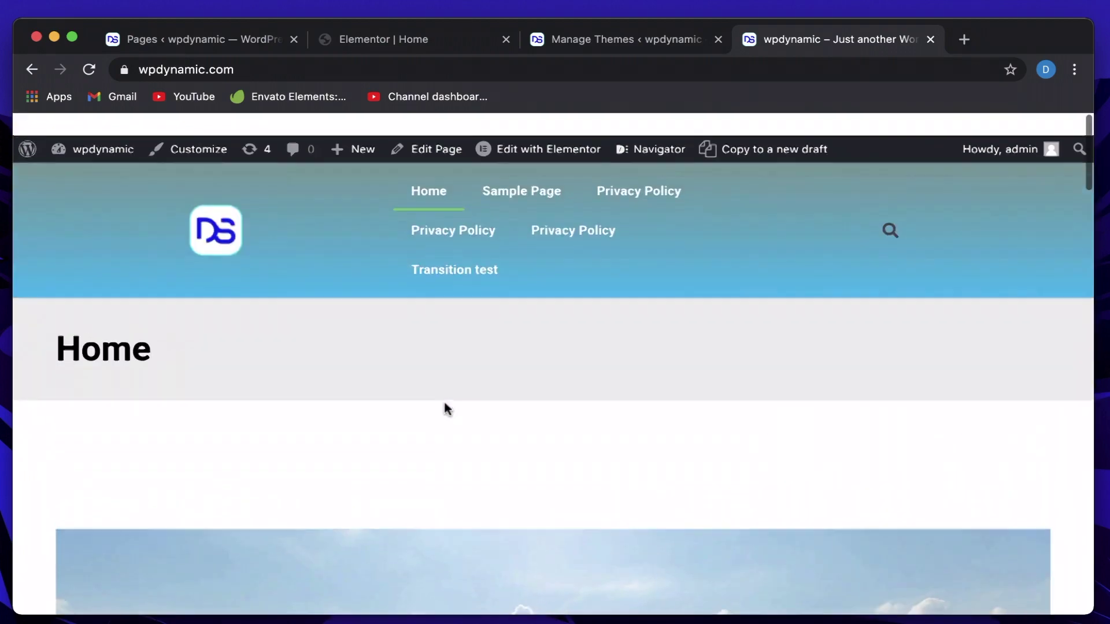
pyautogui.click(524, 174)
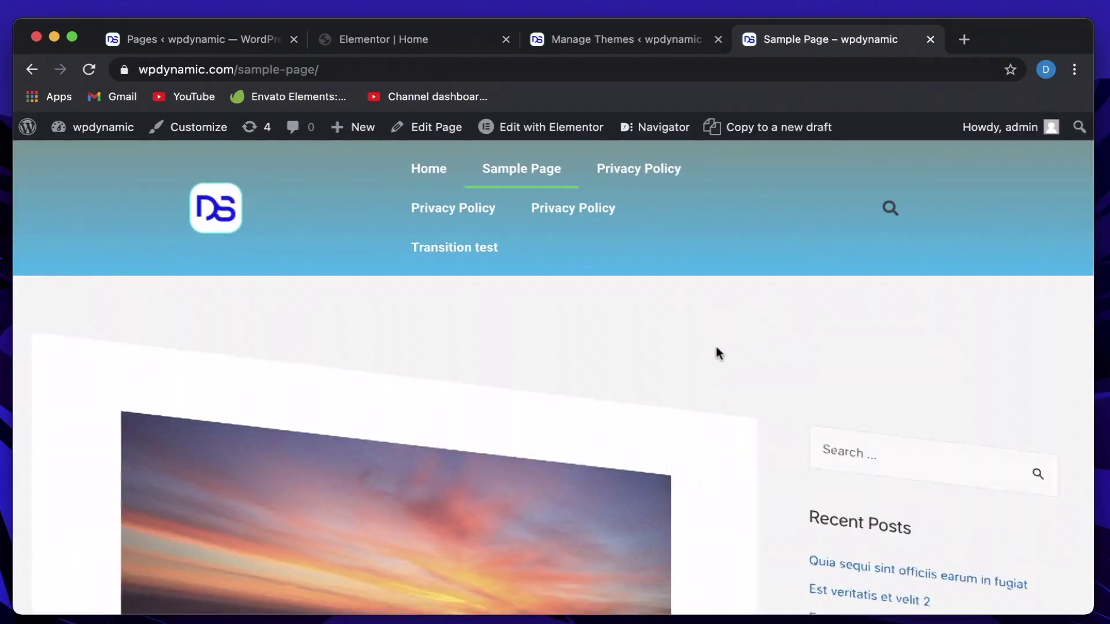
# - Look through Sample Page and open the recent post Est veritatis et velit 2 to watch its transition
pyautogui.scroll(-18, 716, 348)
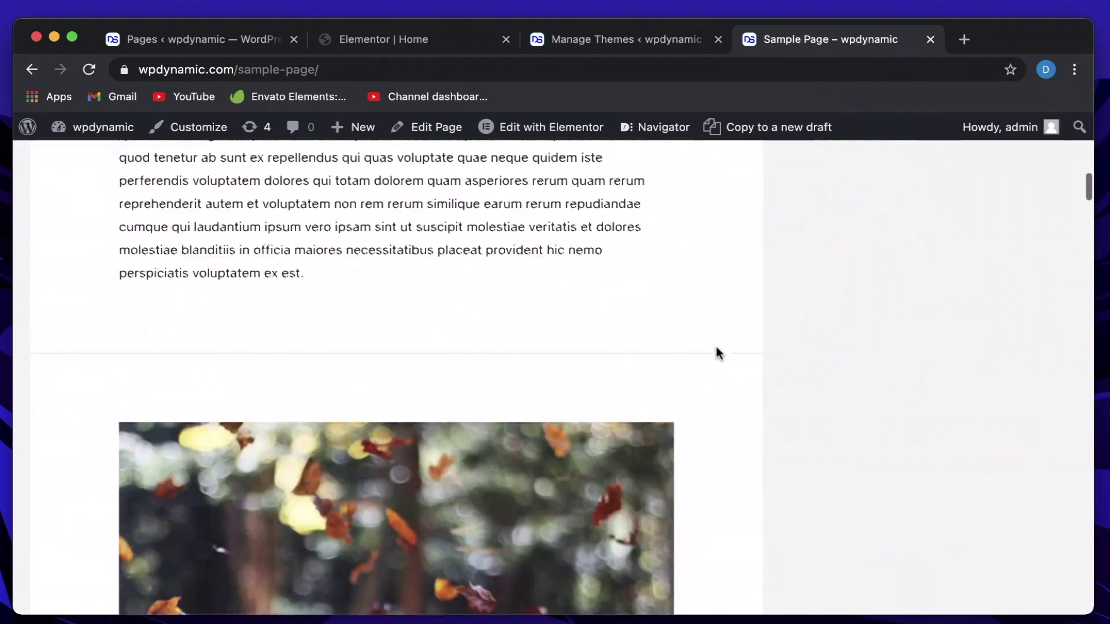
pyautogui.scroll(20, 716, 345)
pyautogui.scroll(-7, 715, 344)
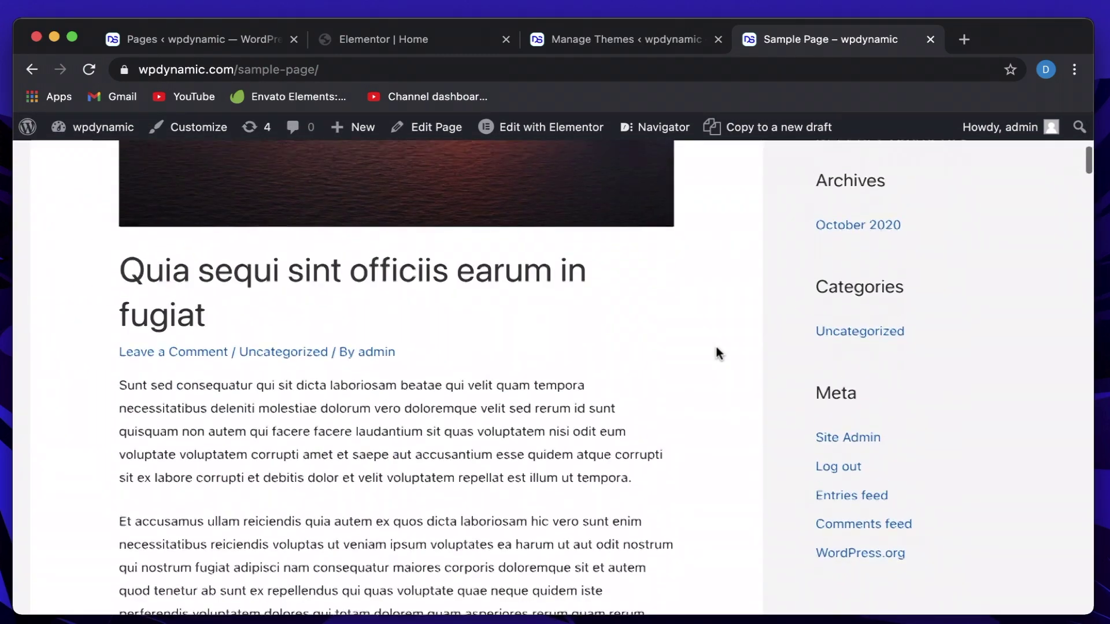
pyautogui.click(844, 218)
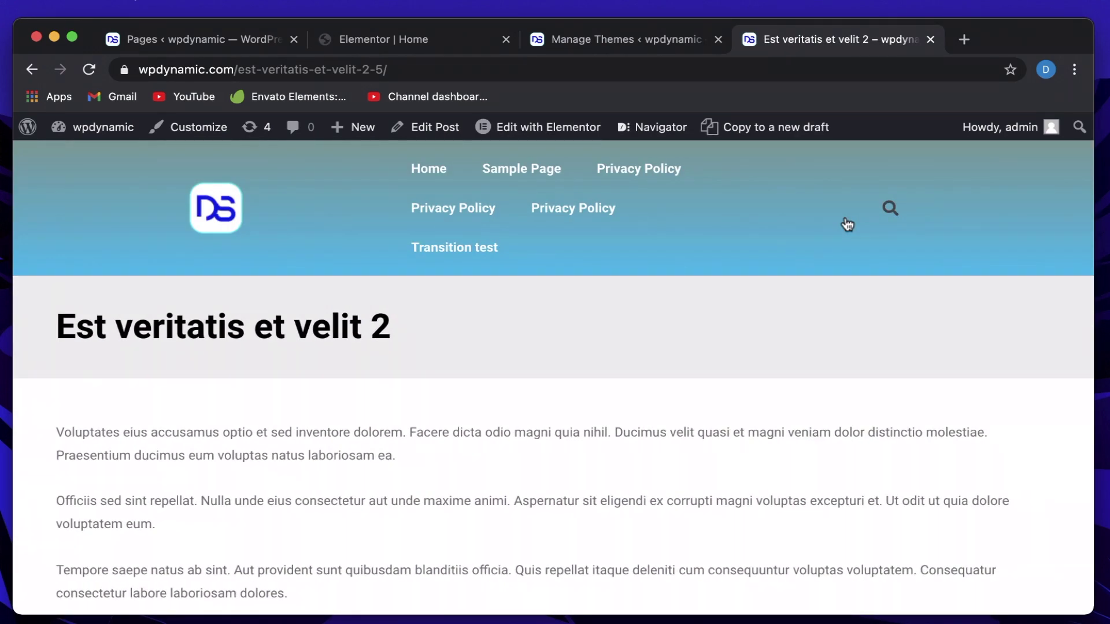
pyautogui.scroll(-8, 845, 220)
pyautogui.scroll(8, 781, 325)
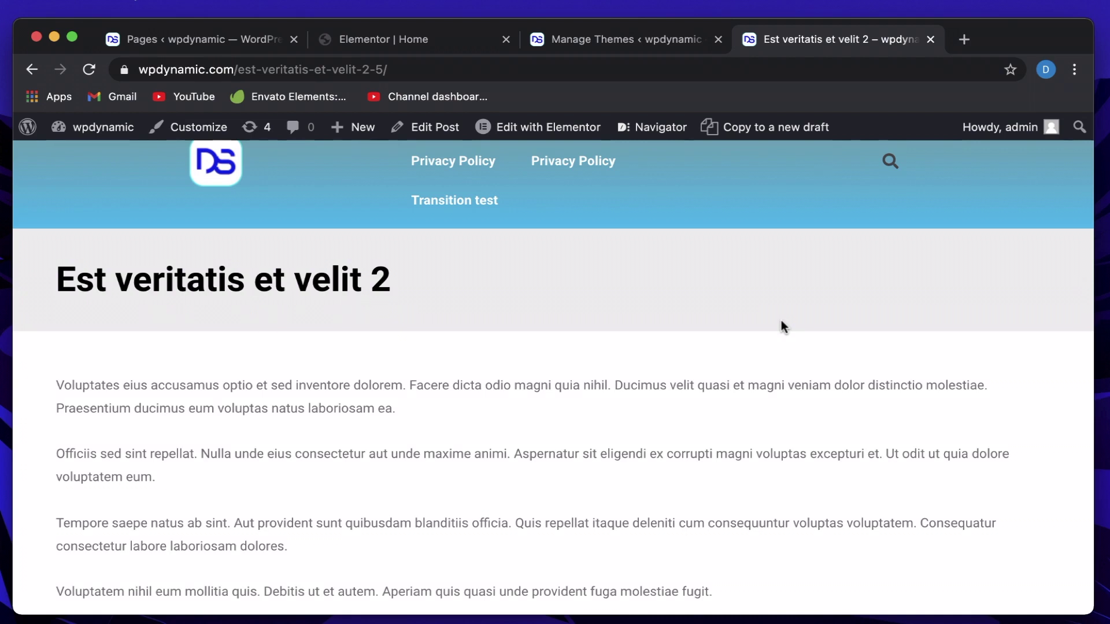
pyautogui.scroll(1, 769, 248)
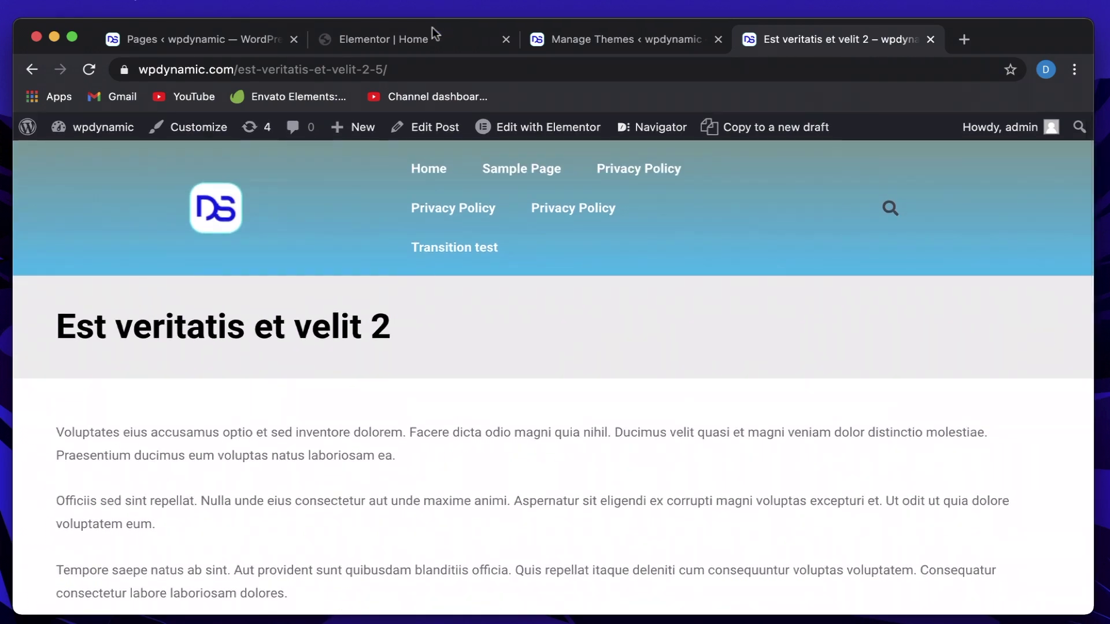
# - Clear the Selector Wrapper in the Elementor editor, disable smooth transition, and save the page update
pyautogui.click(432, 35)
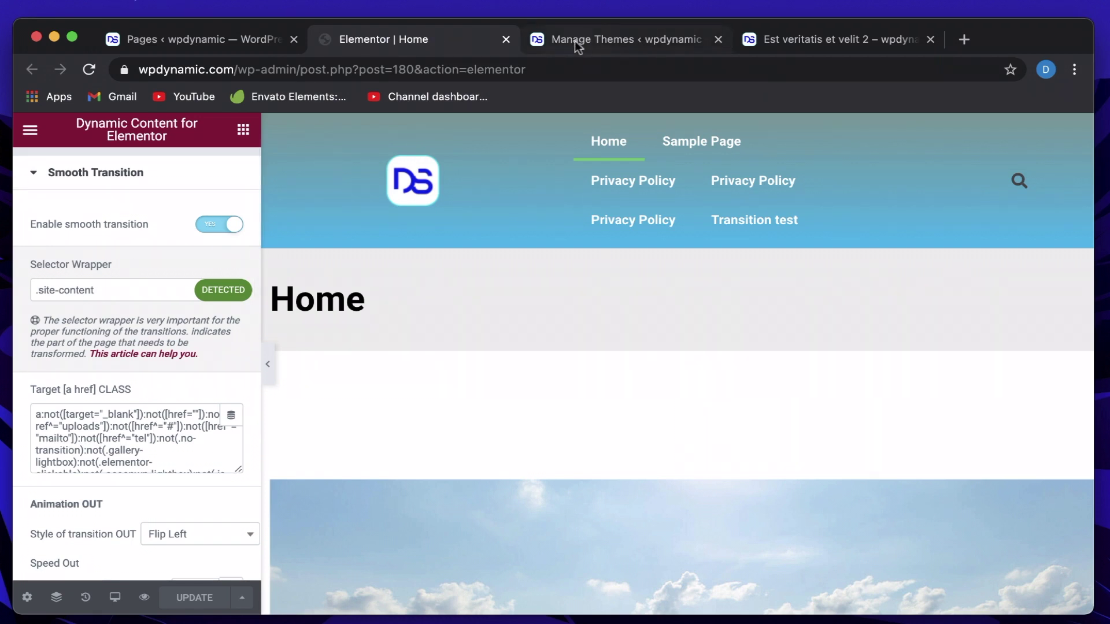
pyautogui.tripleClick(166, 287)
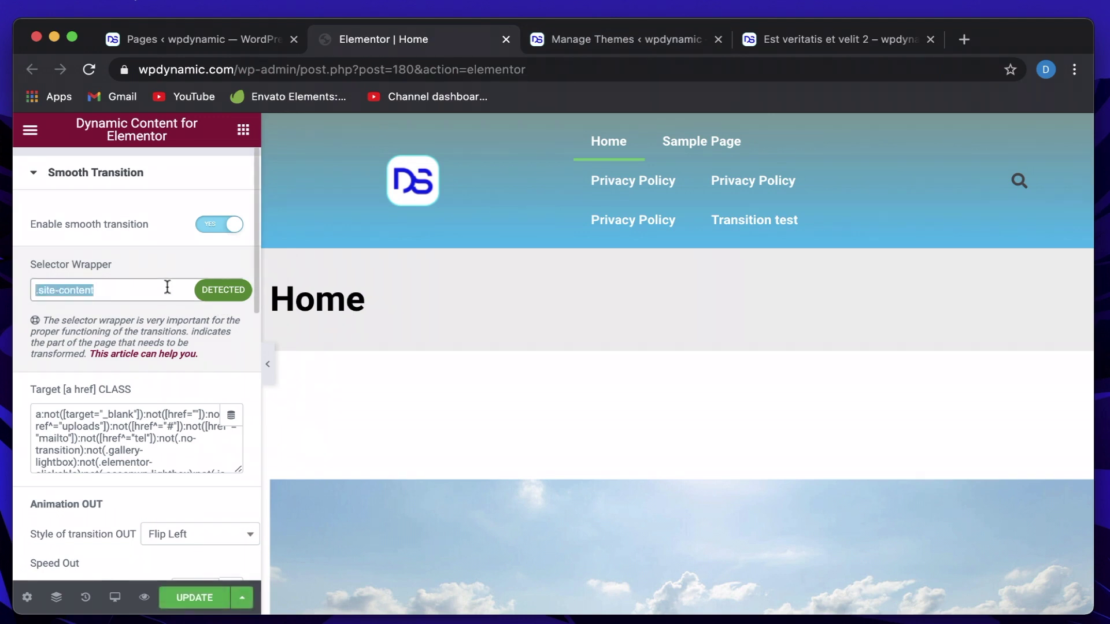
pyautogui.press('BackSpace')
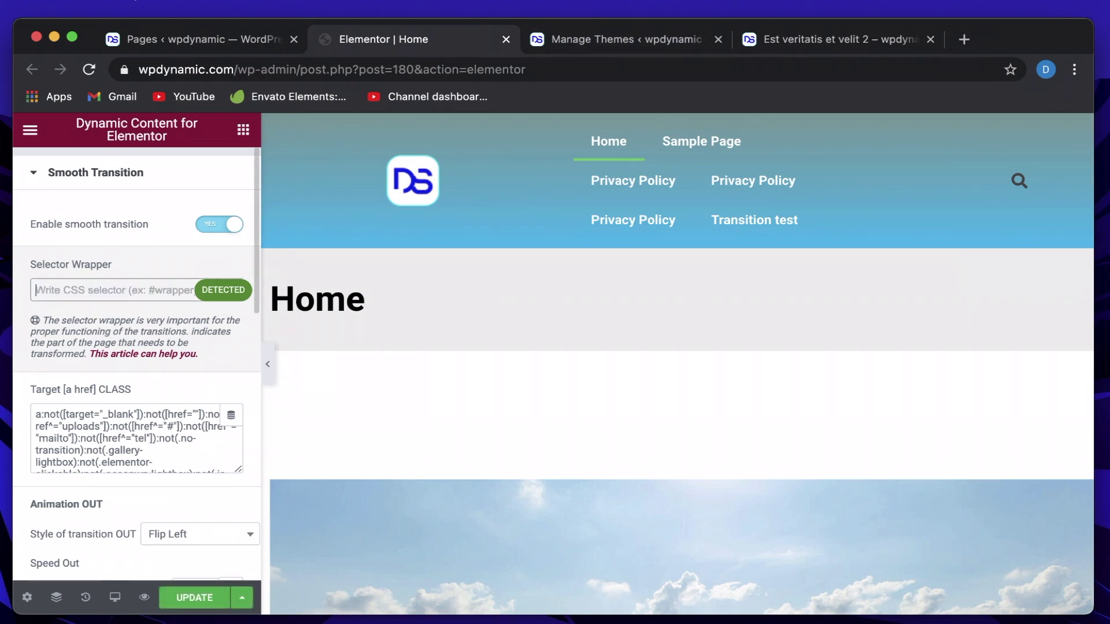
pyautogui.click(227, 229)
pyautogui.click(195, 601)
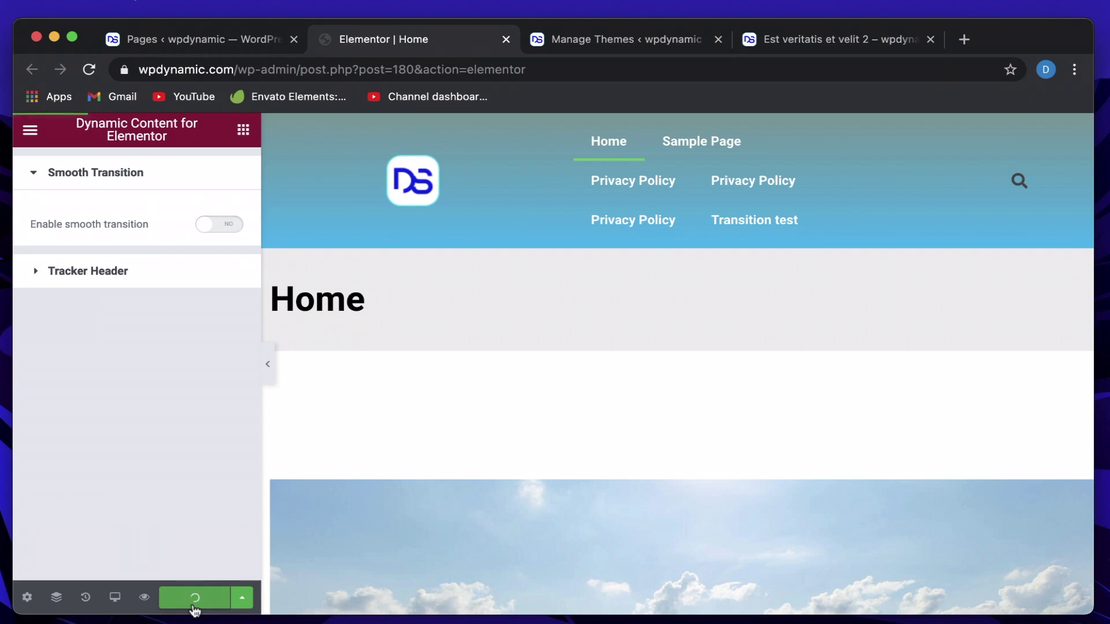
# - Reload the live post and open the Home page to check navigation with smooth transition disabled
pyautogui.click(823, 41)
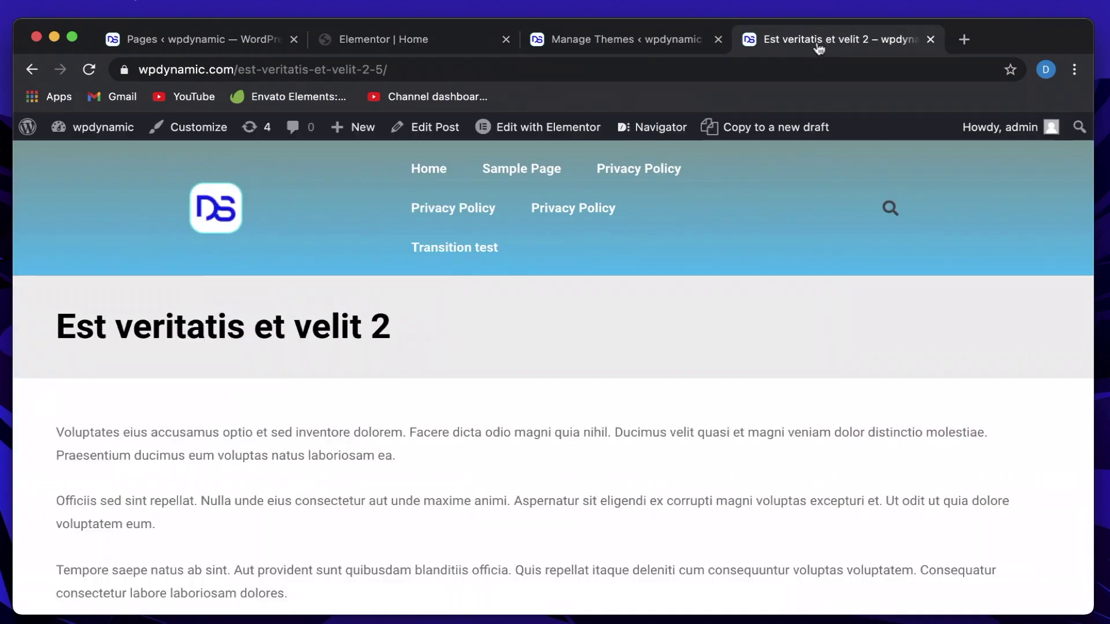
pyautogui.click(88, 69)
pyautogui.click(435, 171)
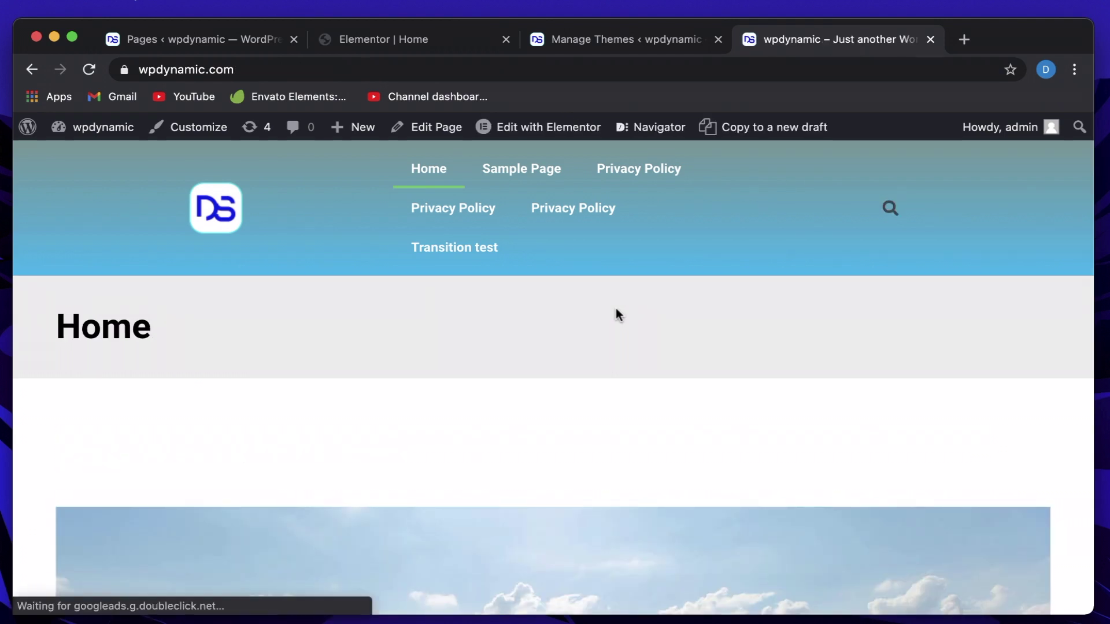
pyautogui.scroll(-2, 616, 315)
# - Re-enable smooth transition in the Elementor editor and try #content as the Selector Wrapper
pyautogui.click(379, 40)
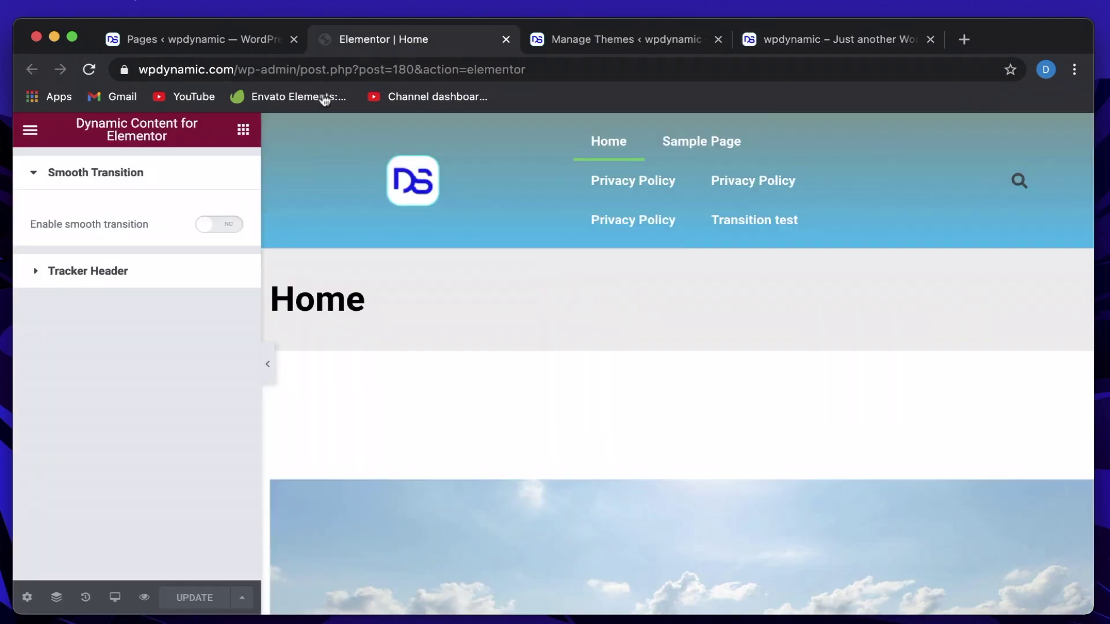
pyautogui.click(214, 225)
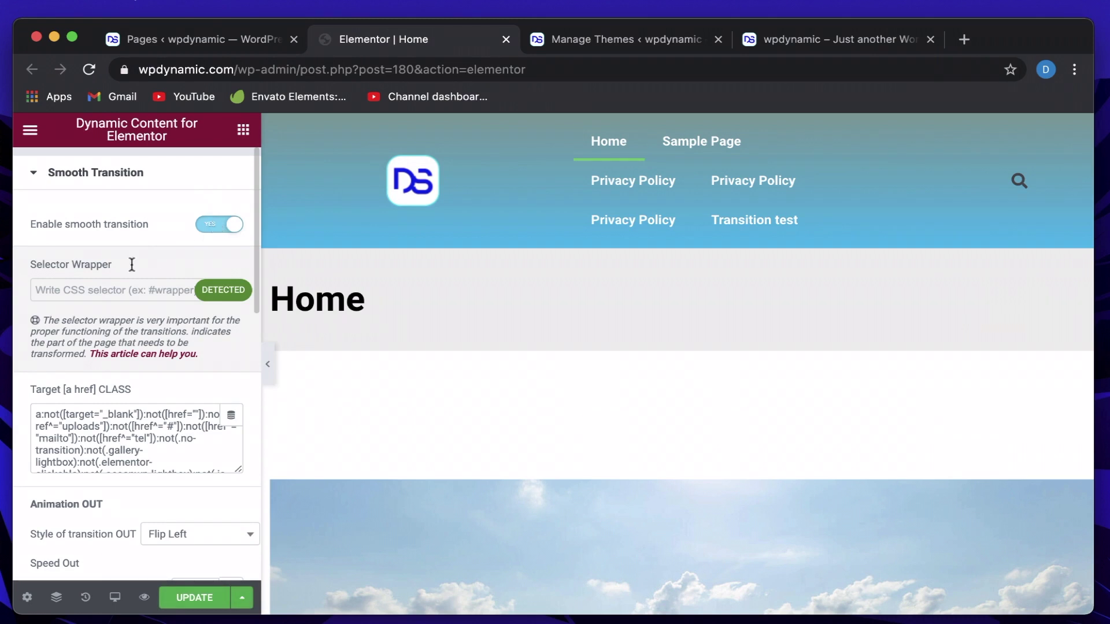
pyautogui.click(111, 298)
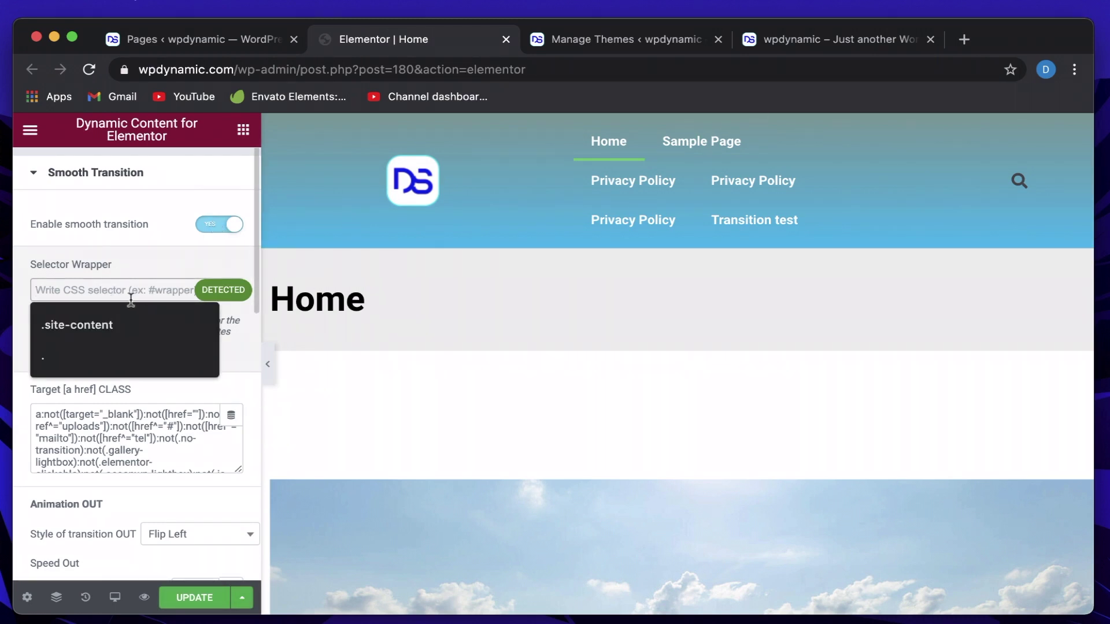
pyautogui.write('#')
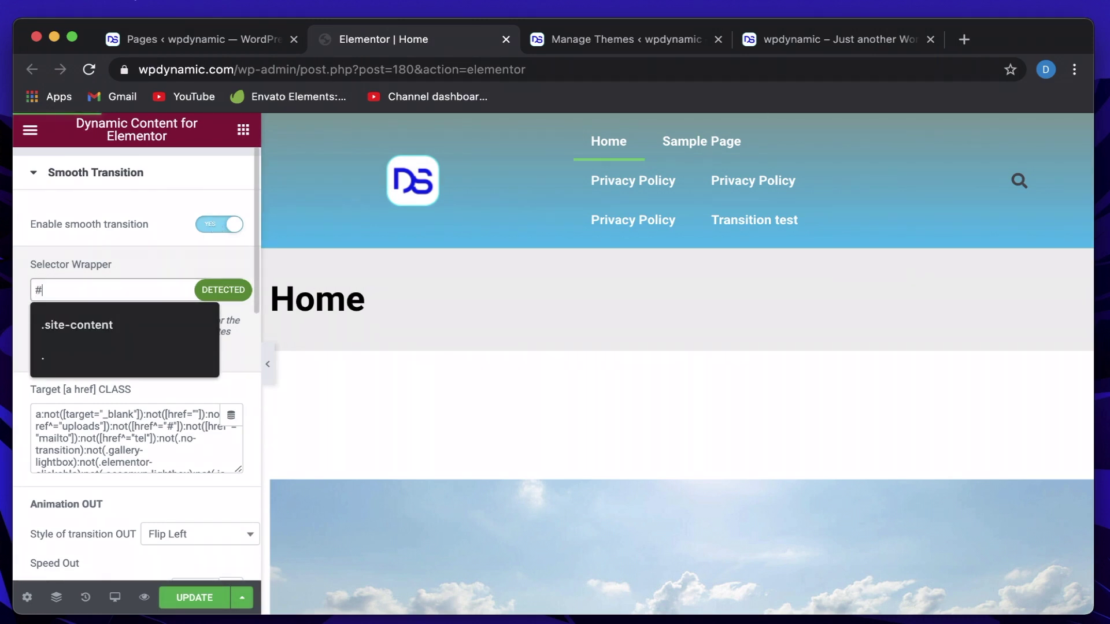
pyautogui.write('content')
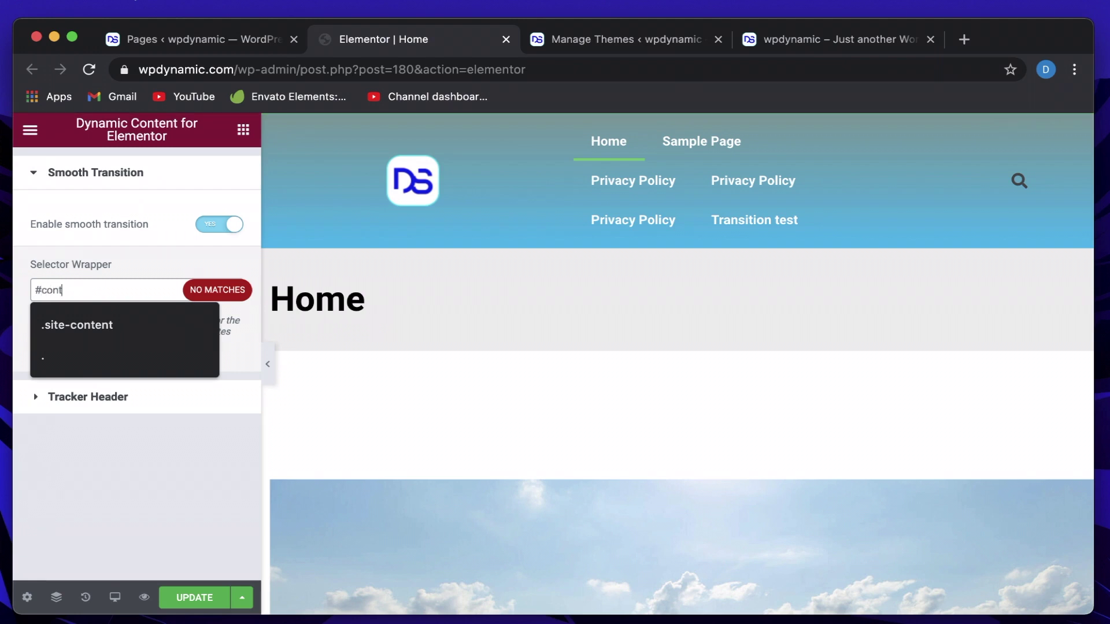
# - Try #site-content as the Selector Wrapper by inserting site- after the # prefix
pyautogui.click(142, 295)
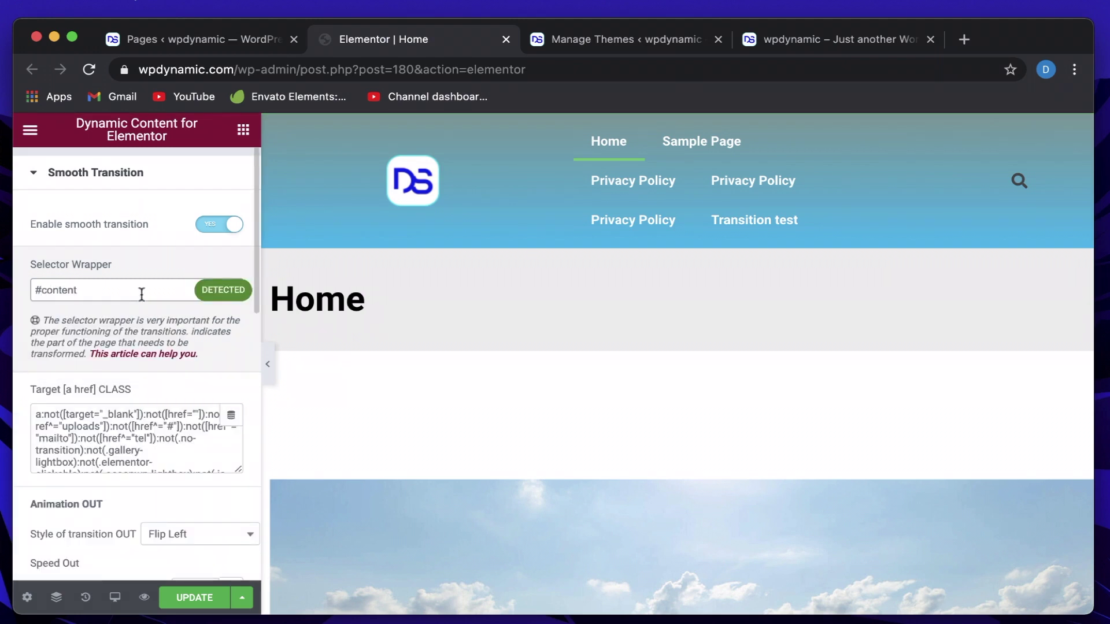
pyautogui.doubleClick(64, 292)
pyautogui.click(65, 292)
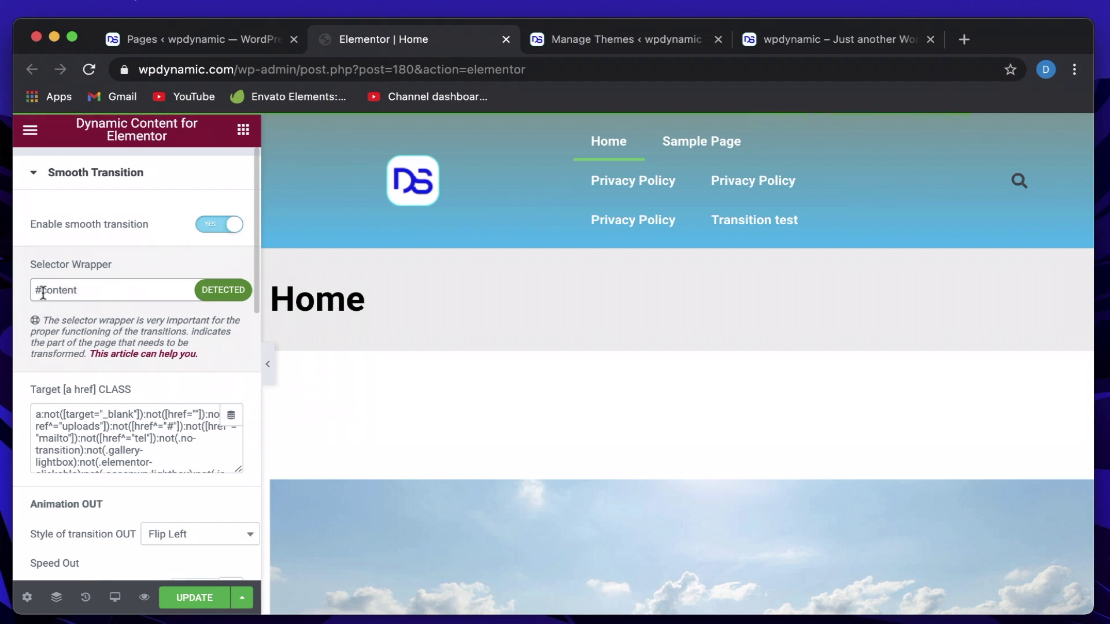
pyautogui.click(43, 293)
pyautogui.write('site-')
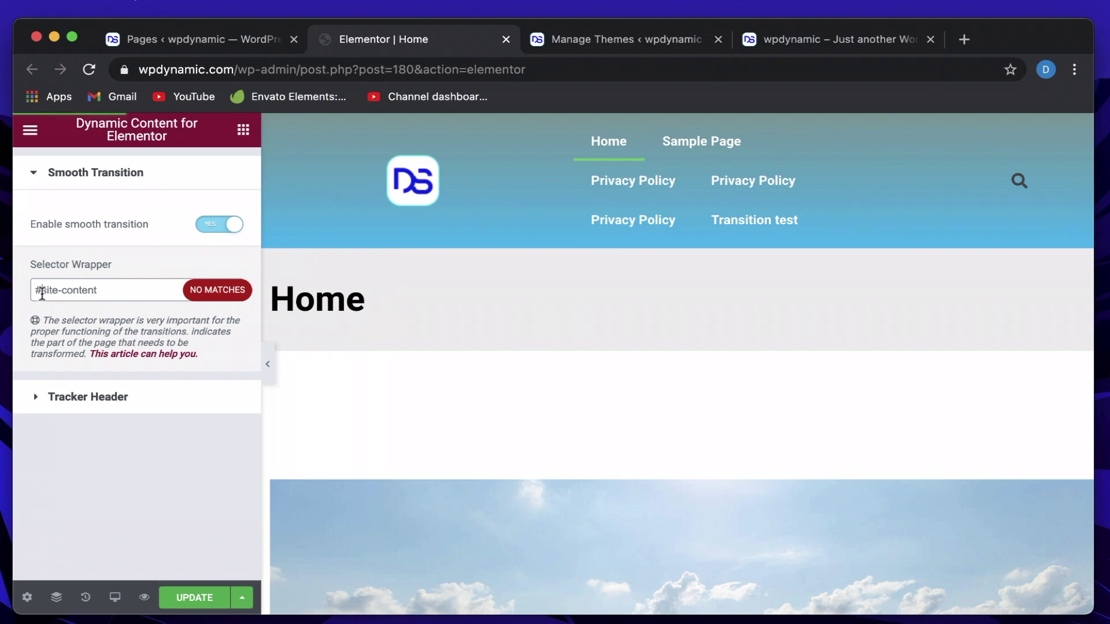
# - Clear the #site-content entry from the Selector Wrapper and return from the Themes page to the Elementor editor
pyautogui.click(41, 291)
pyautogui.hotkey('shift', 'Left')
pyautogui.press('Right')
pyautogui.hotkey('shift', 'Left')
pyautogui.tripleClick(147, 290)
pyautogui.press('BackSpace')
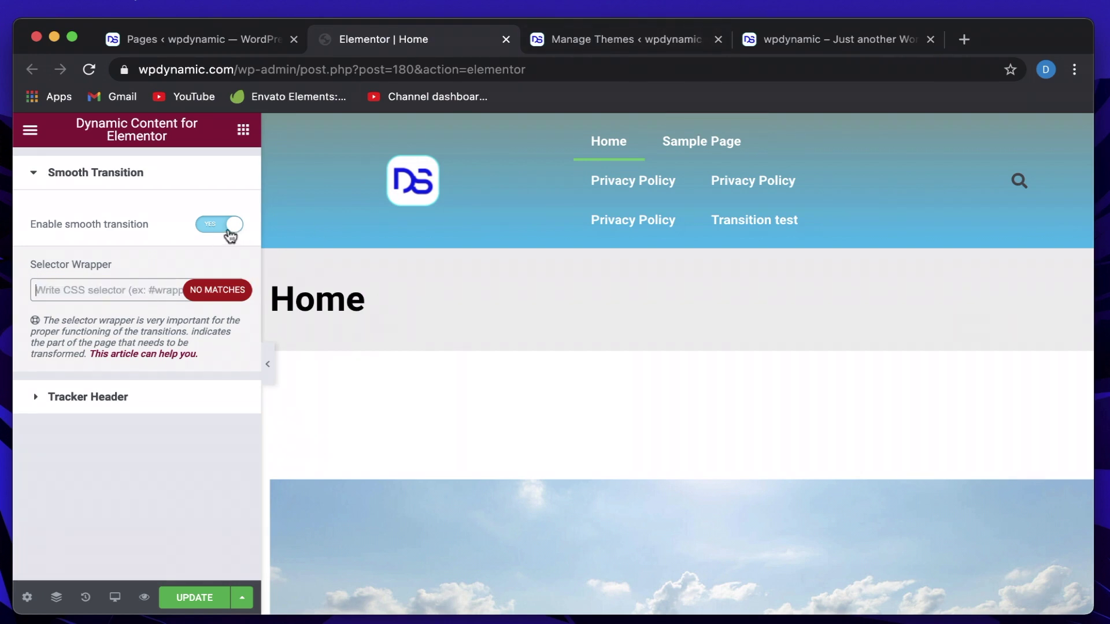
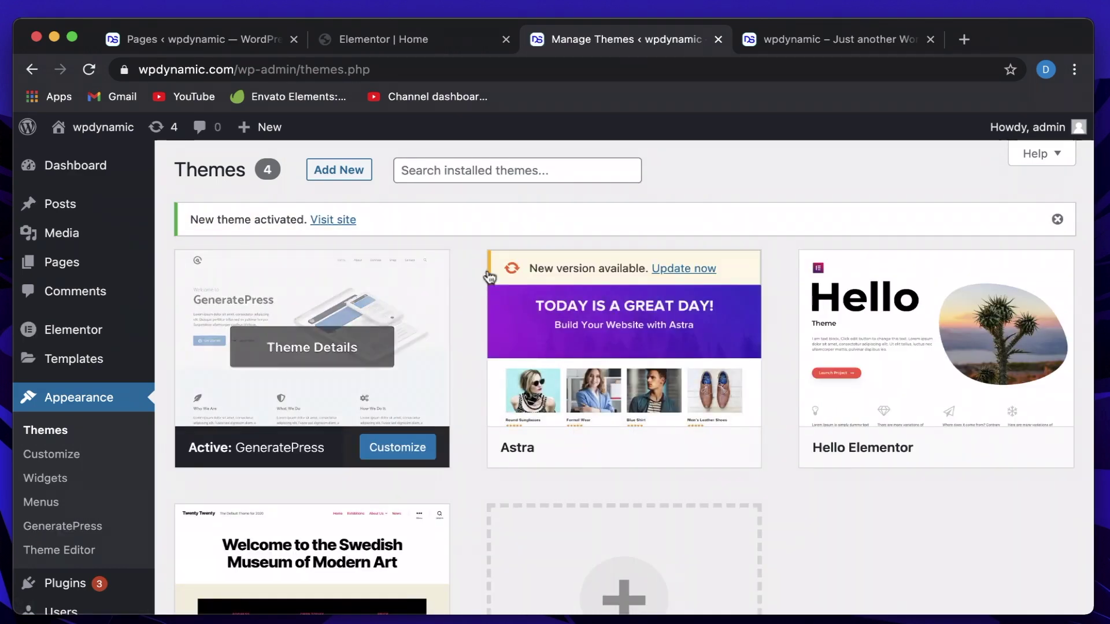
pyautogui.click(407, 45)
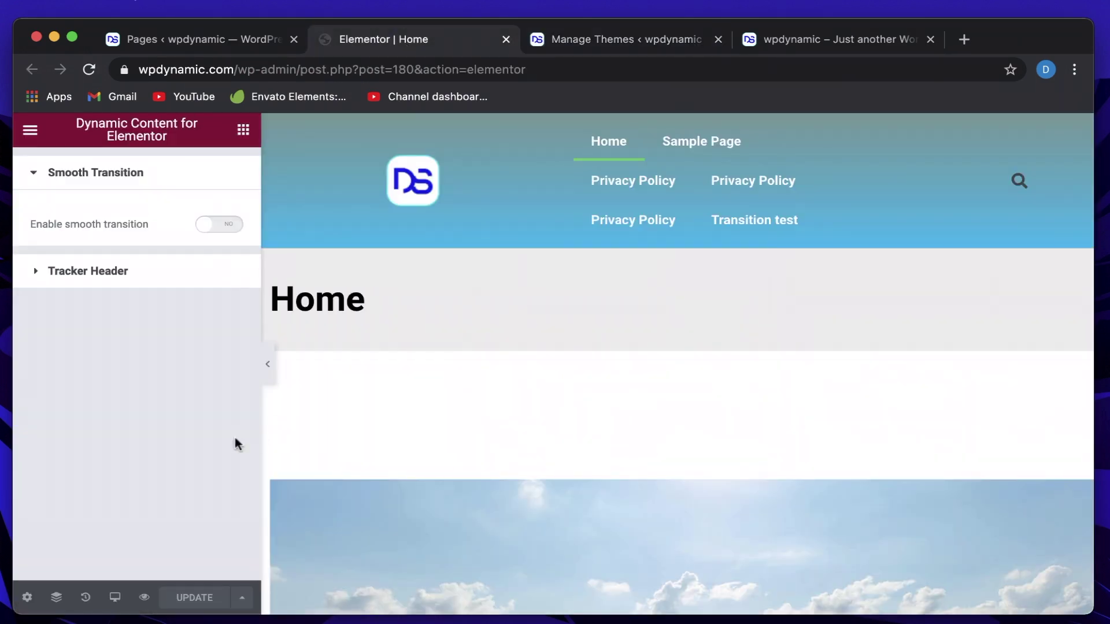
# - Reload the Elementor editor, reopen the Dynamic Content for Elementor settings and enable smooth transition
pyautogui.click(89, 69)
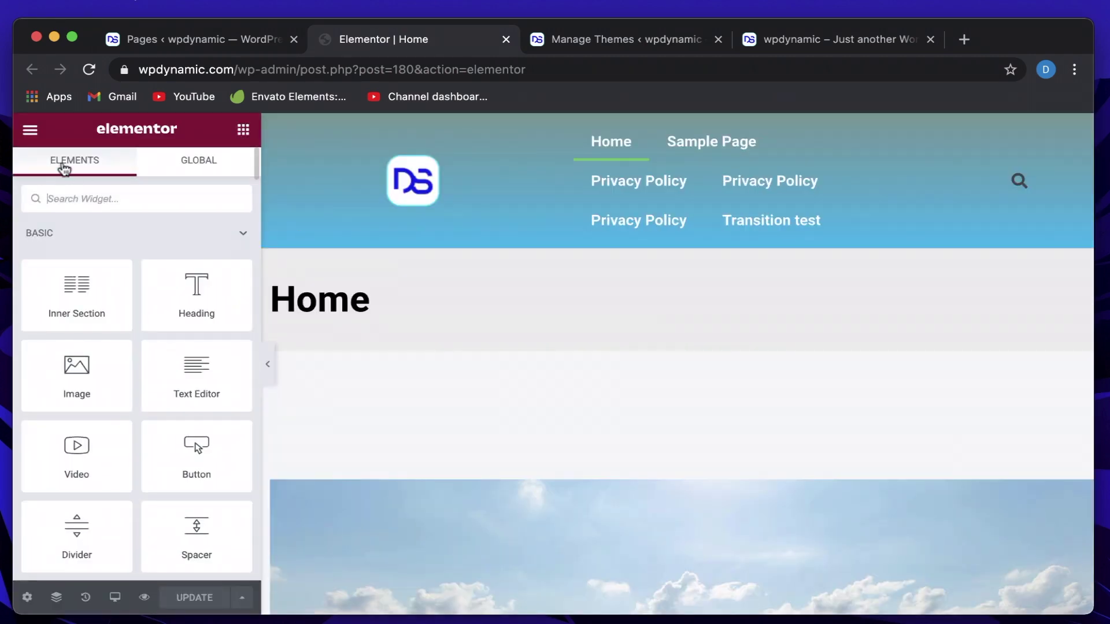
pyautogui.click(30, 130)
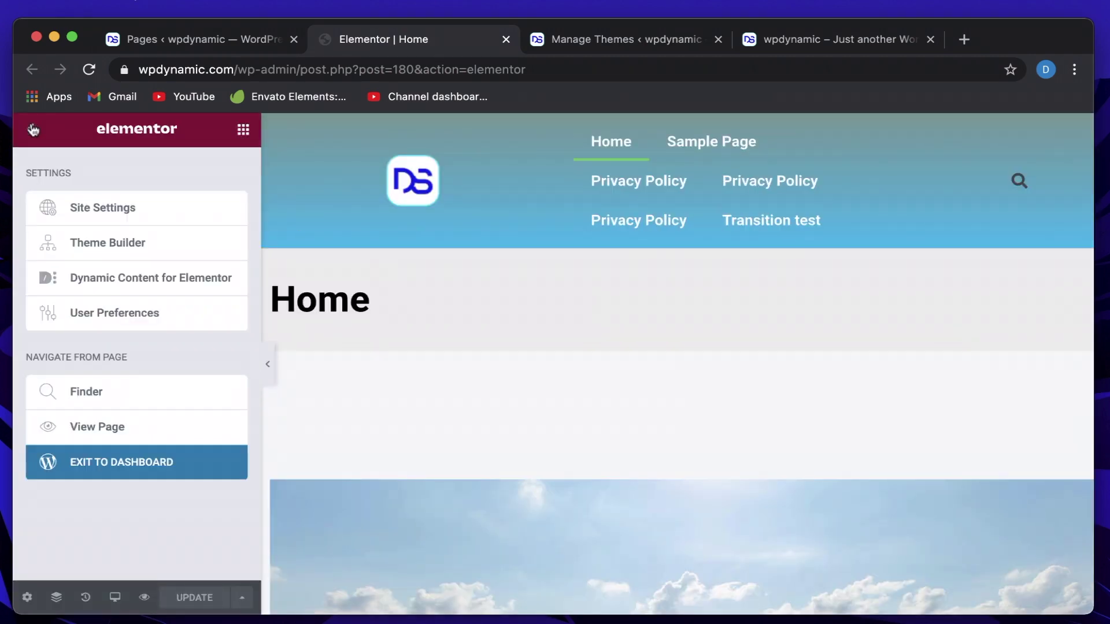
pyautogui.click(88, 283)
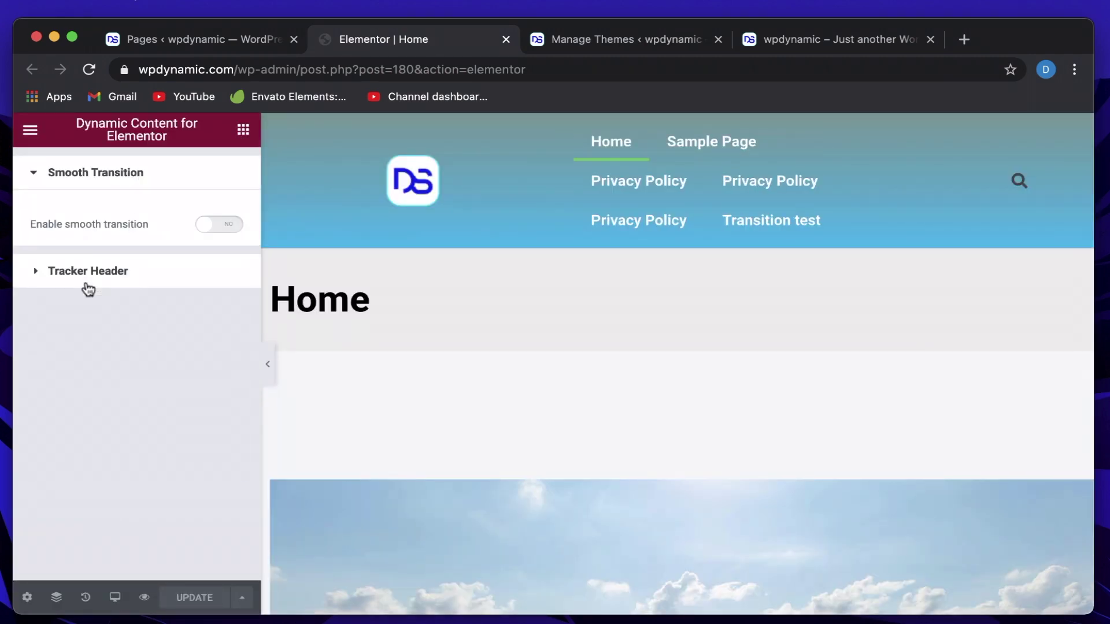
pyautogui.click(217, 225)
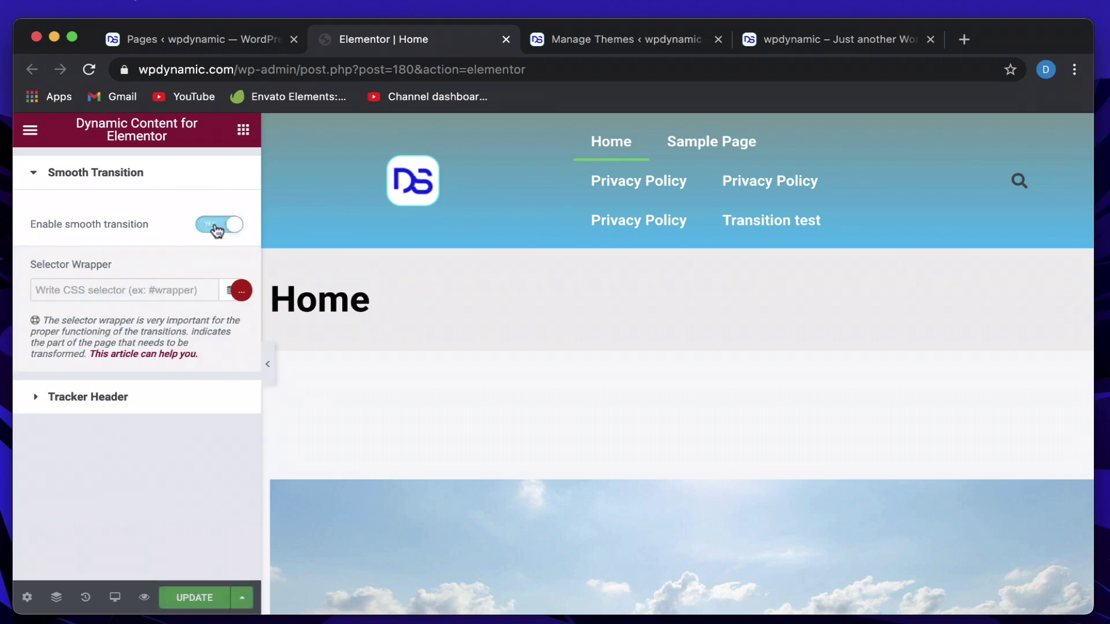
pyautogui.click(163, 295)
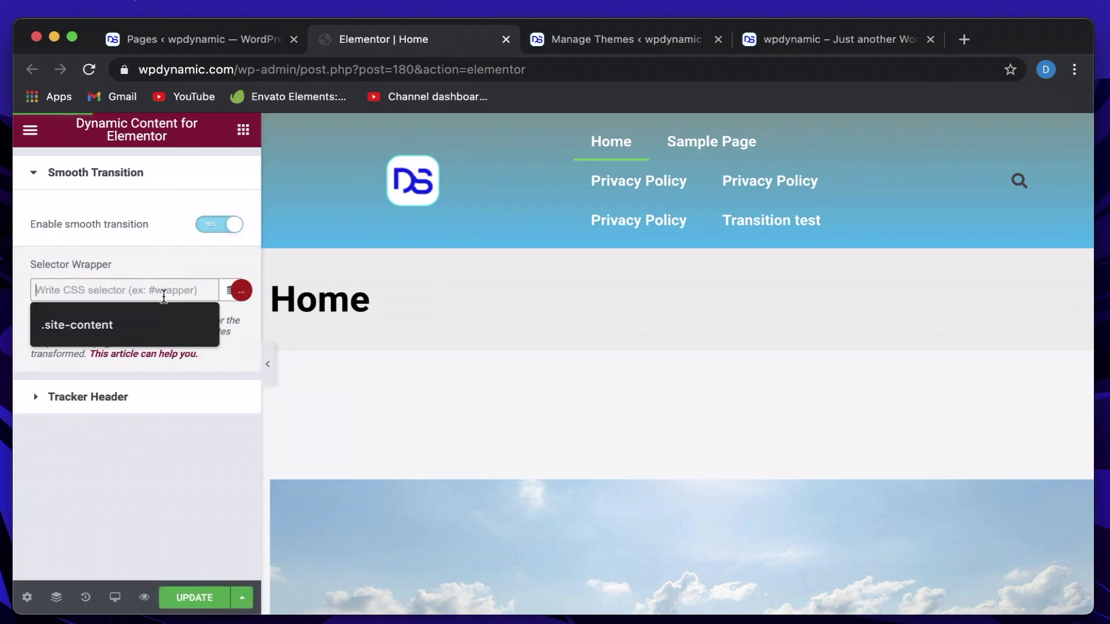
# - Reload the live home page and look over its header and content
pyautogui.click(799, 43)
pyautogui.click(89, 73)
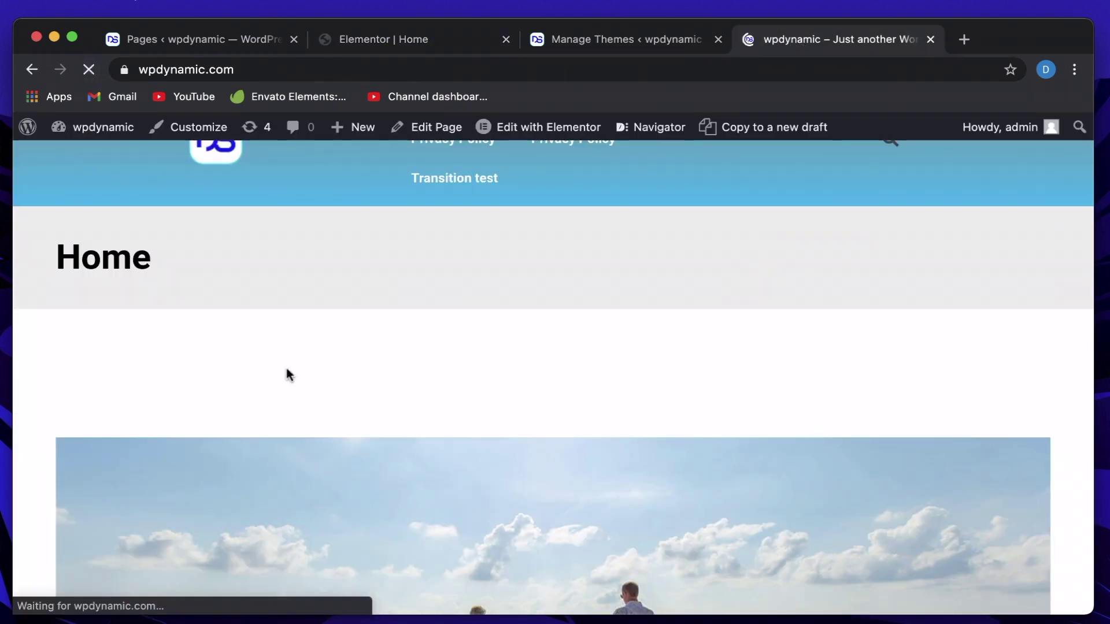
pyautogui.scroll(-3, 286, 365)
pyautogui.scroll(5, 285, 365)
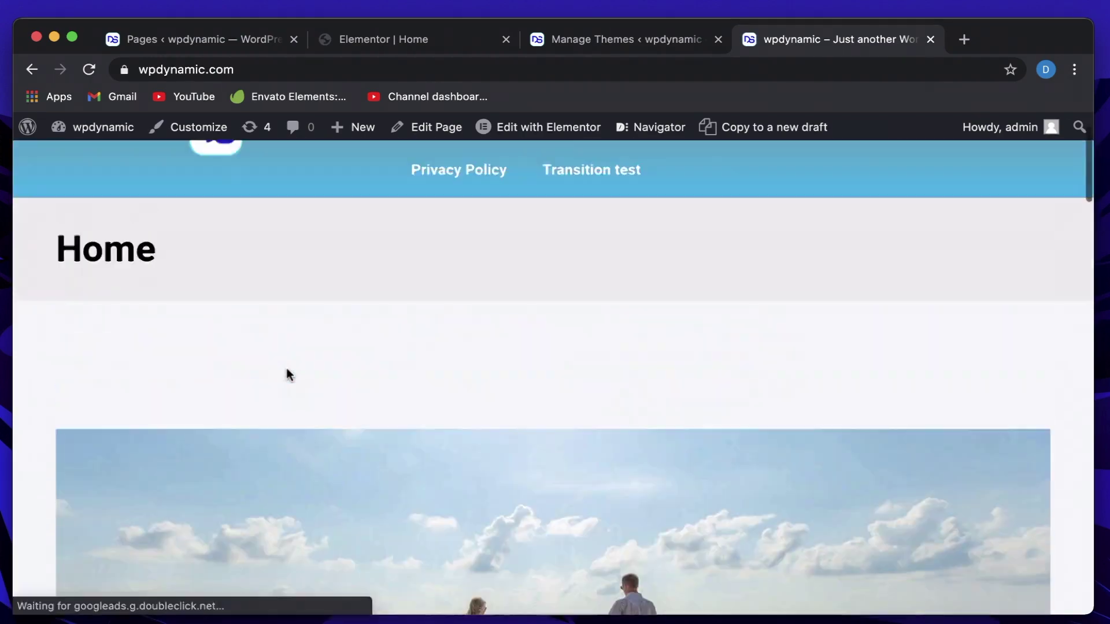
pyautogui.scroll(-12, 286, 367)
pyautogui.scroll(10, 286, 368)
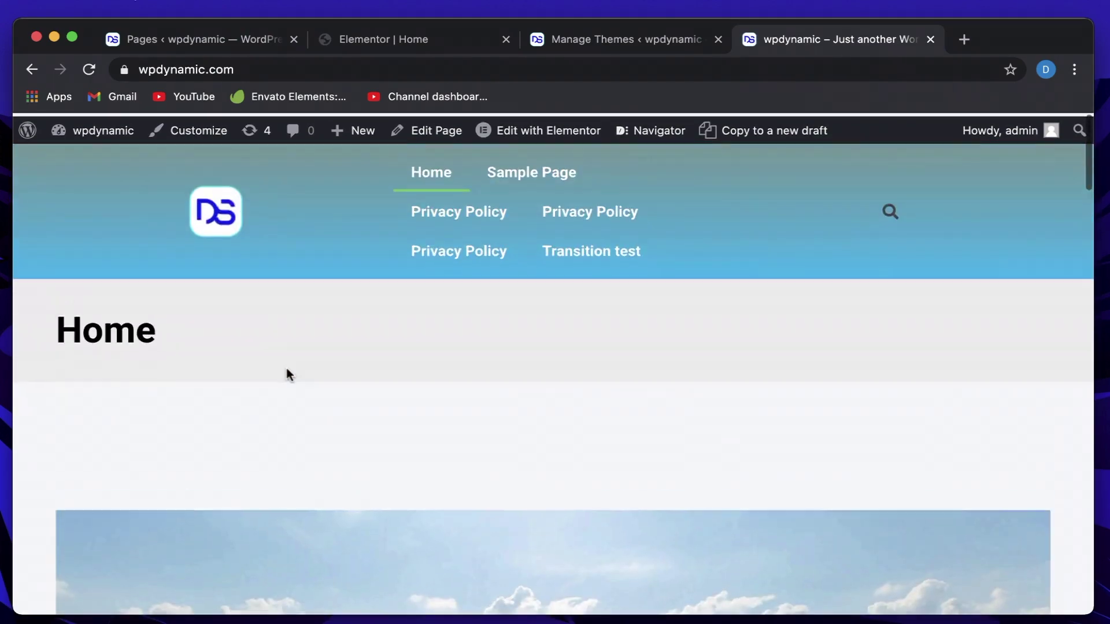
# - Inspect the home page's content area and examine the page and content wrapper divs in the markup
pyautogui.rightClick(189, 436)
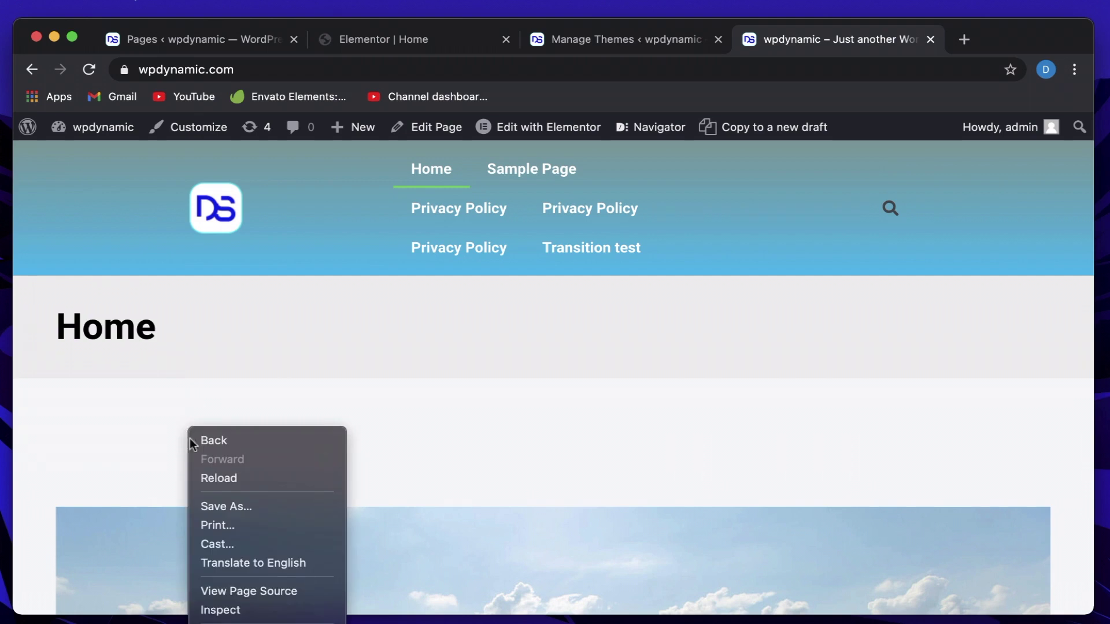
pyautogui.click(247, 610)
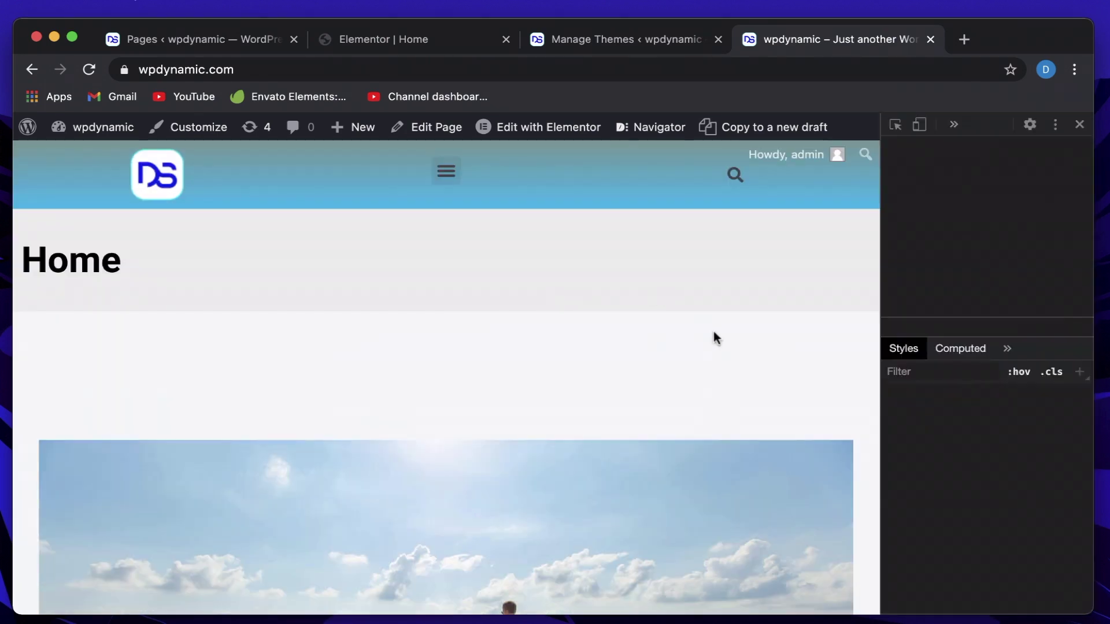
pyautogui.scroll(5, 1019, 238)
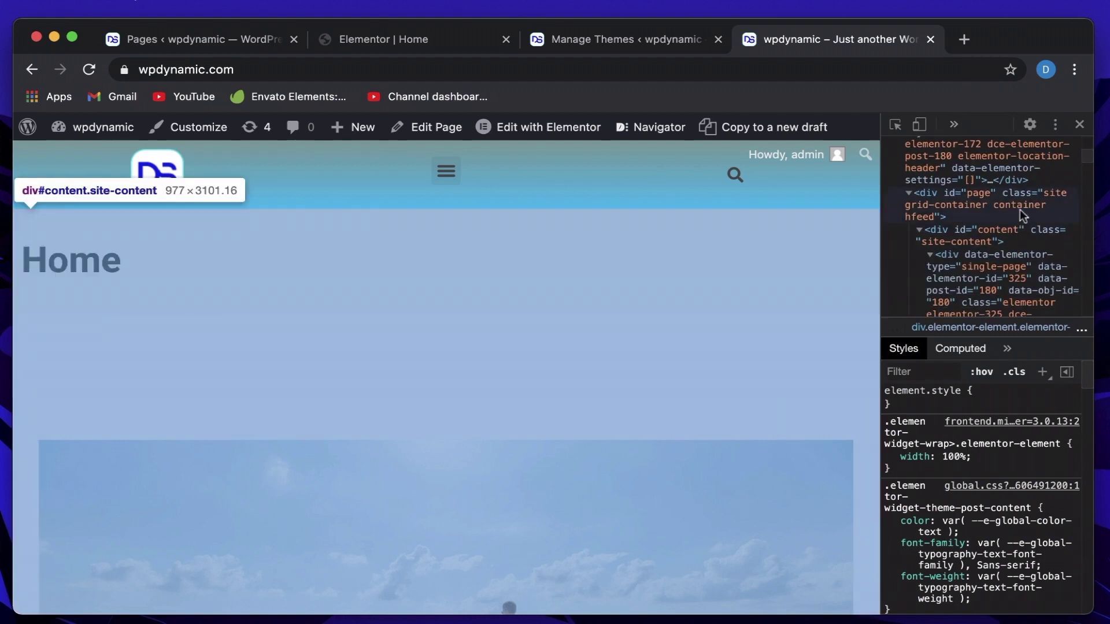
pyautogui.click(1020, 209)
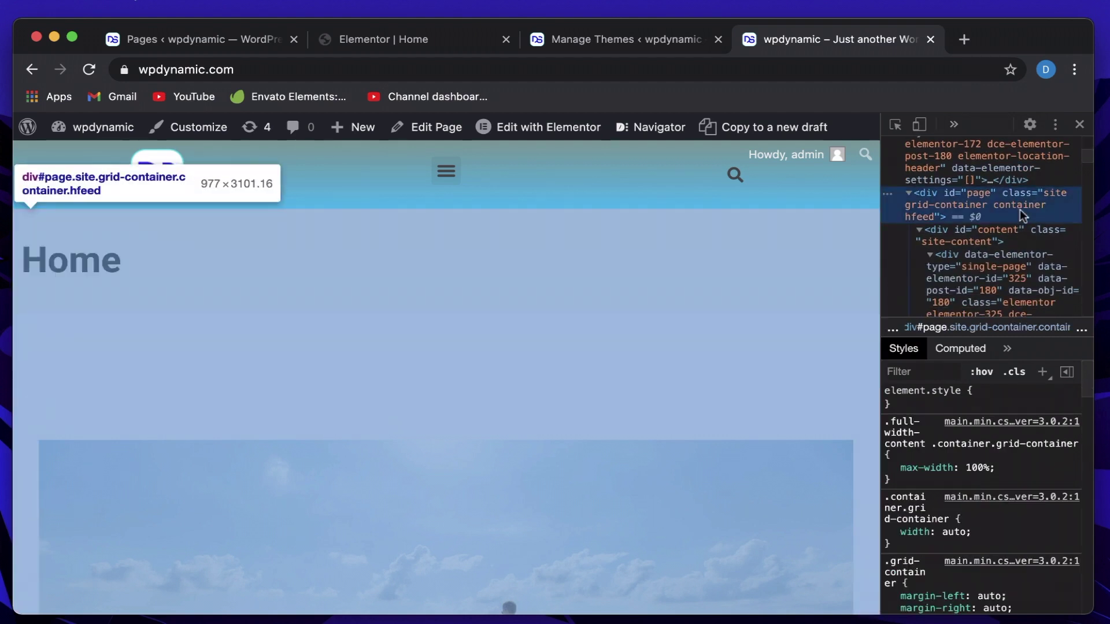
pyautogui.click(1000, 239)
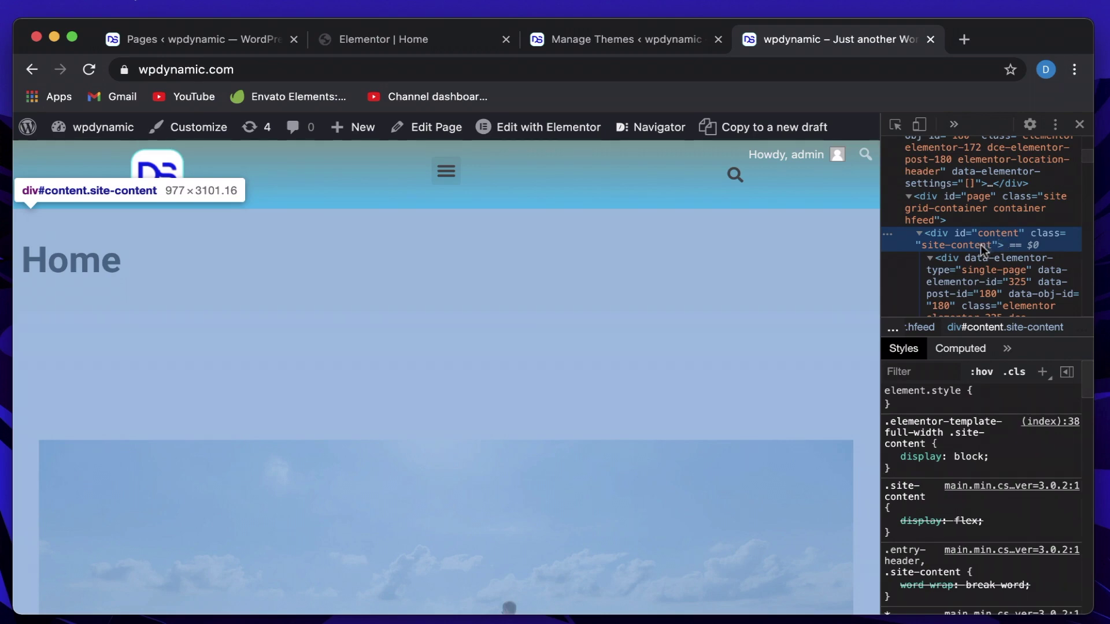
# - Check how much of the page the content div covers, select its site-content class value and close the developer tools
pyautogui.scroll(-20, 717, 351)
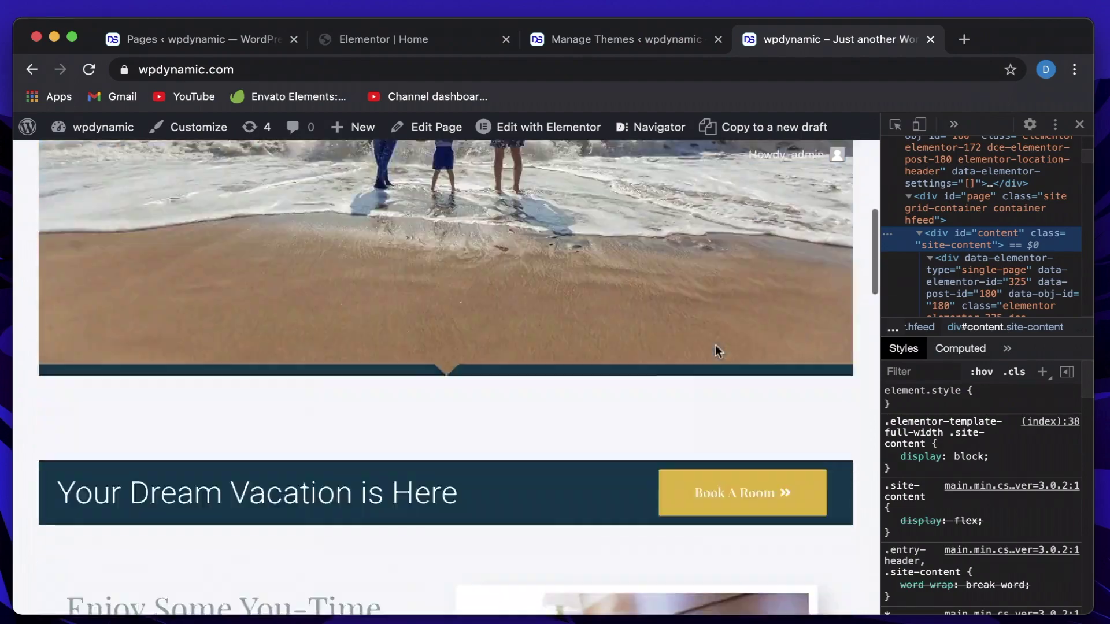
pyautogui.scroll(10, 717, 351)
pyautogui.scroll(2, 716, 351)
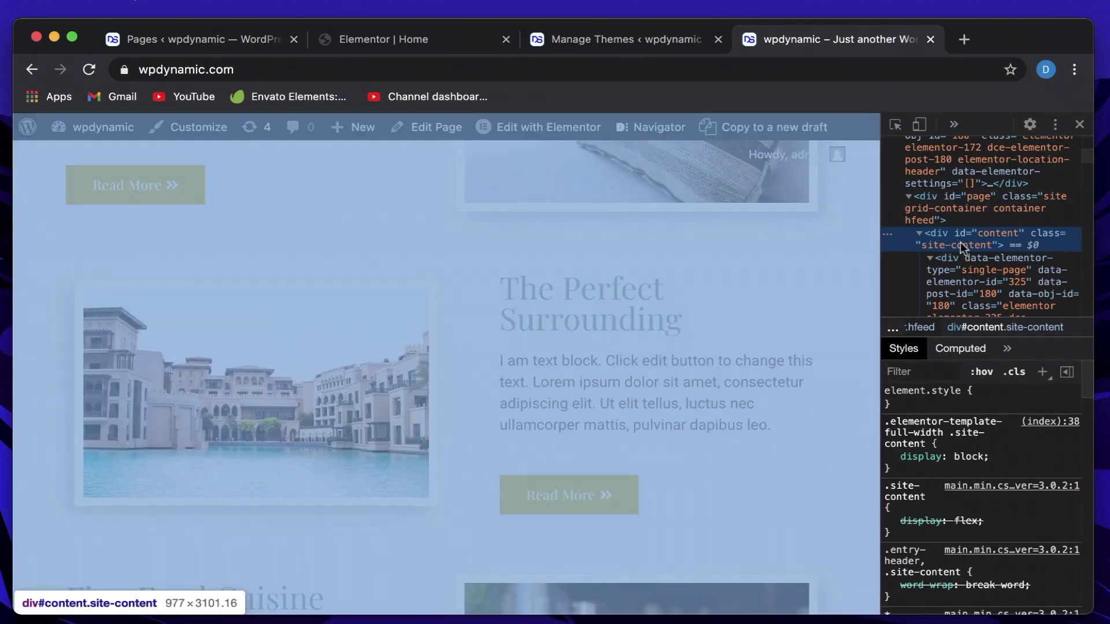
pyautogui.doubleClick(960, 243)
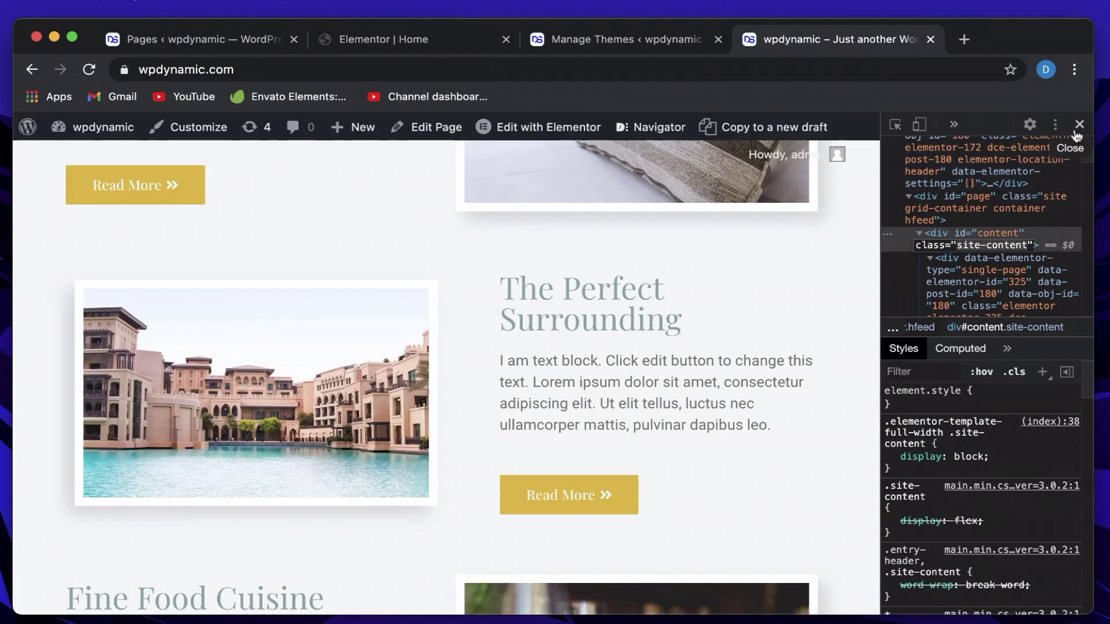
pyautogui.click(1079, 124)
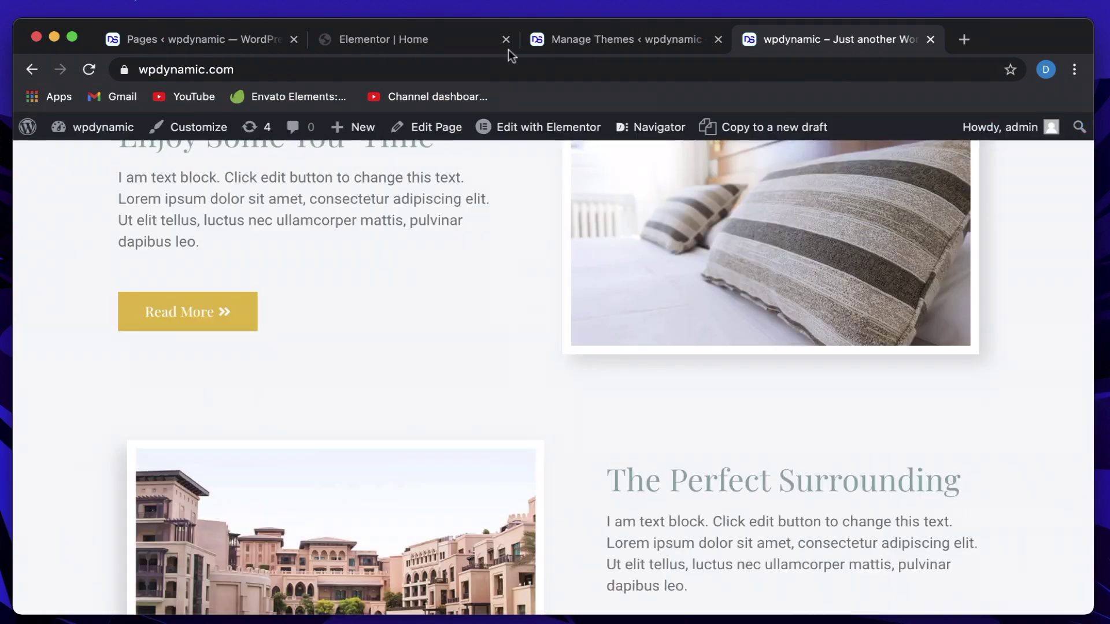
# - Set the Selector Wrapper to .site-content in the Elementor editor and update the page
pyautogui.click(433, 46)
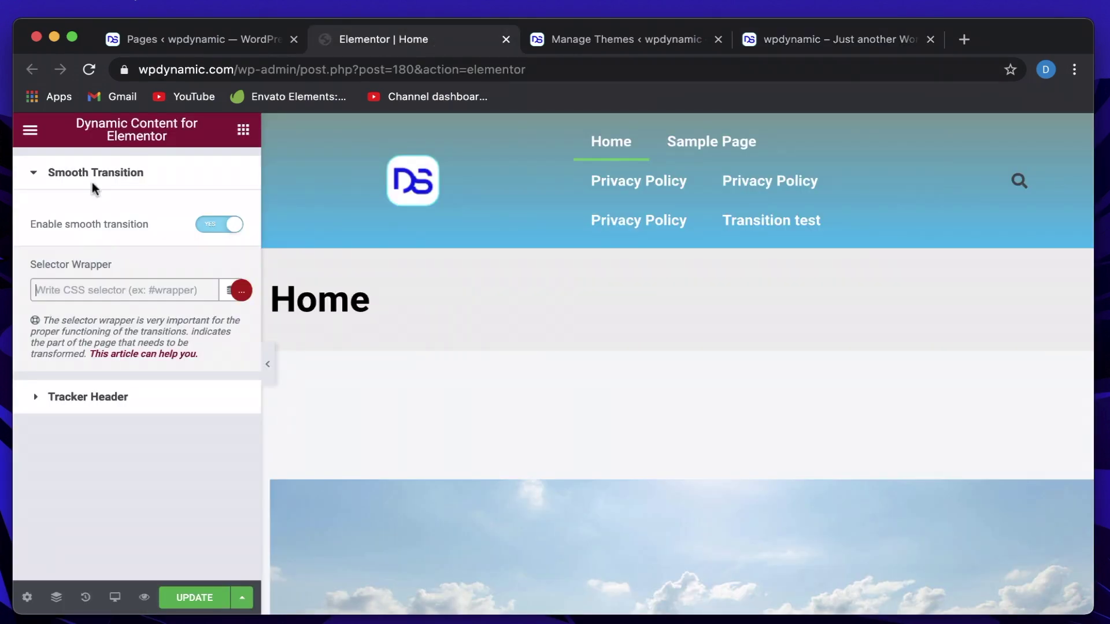
pyautogui.click(118, 295)
pyautogui.write('.site-content')
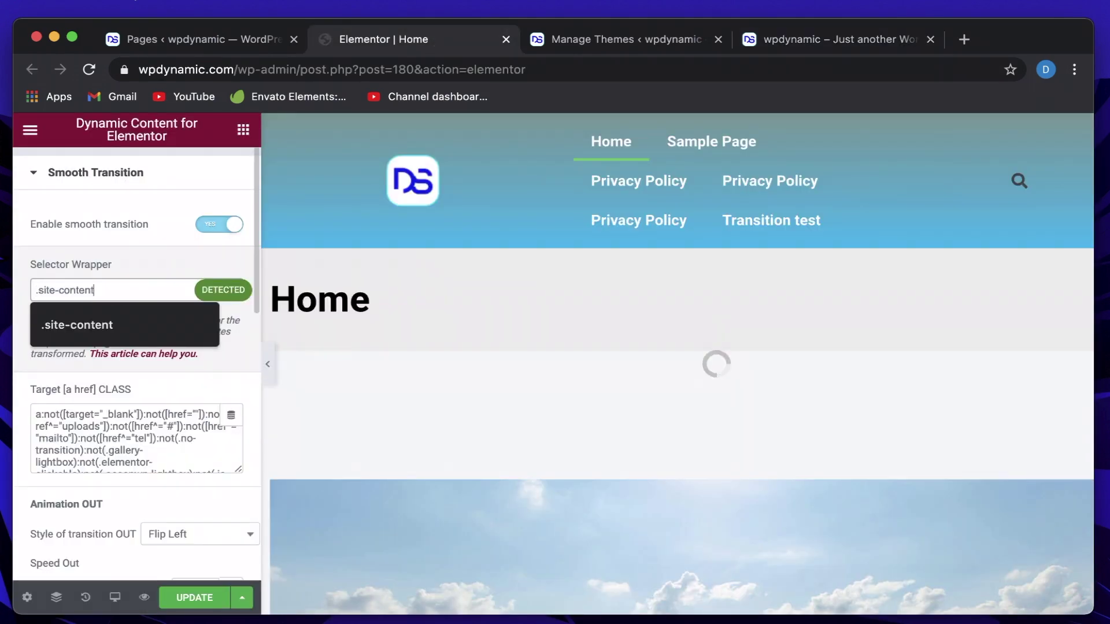
pyautogui.press('Escape')
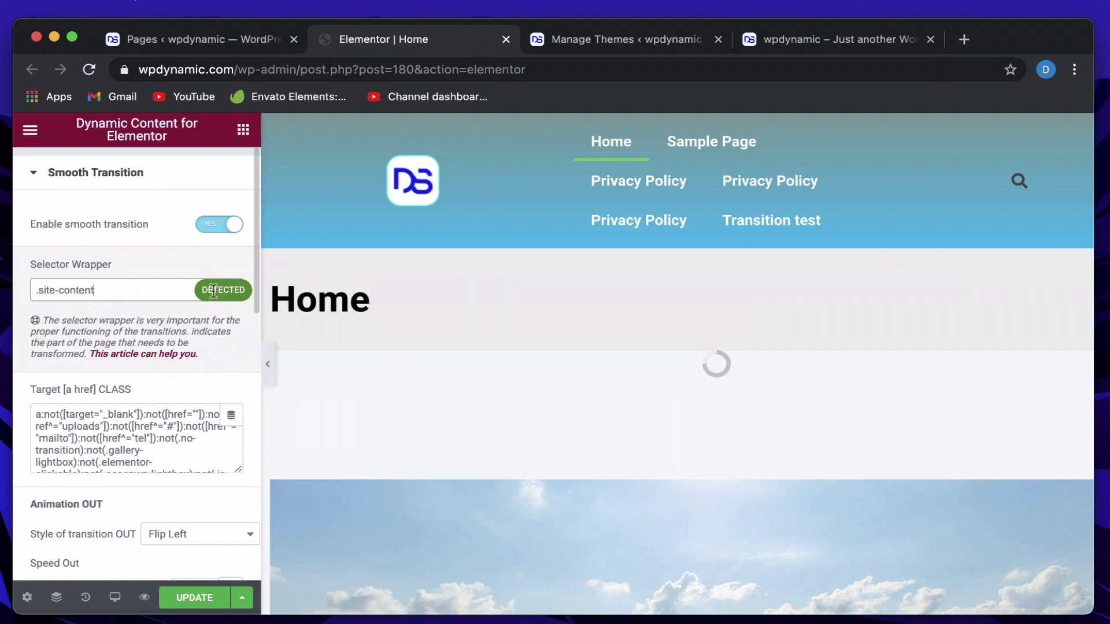
pyautogui.click(194, 597)
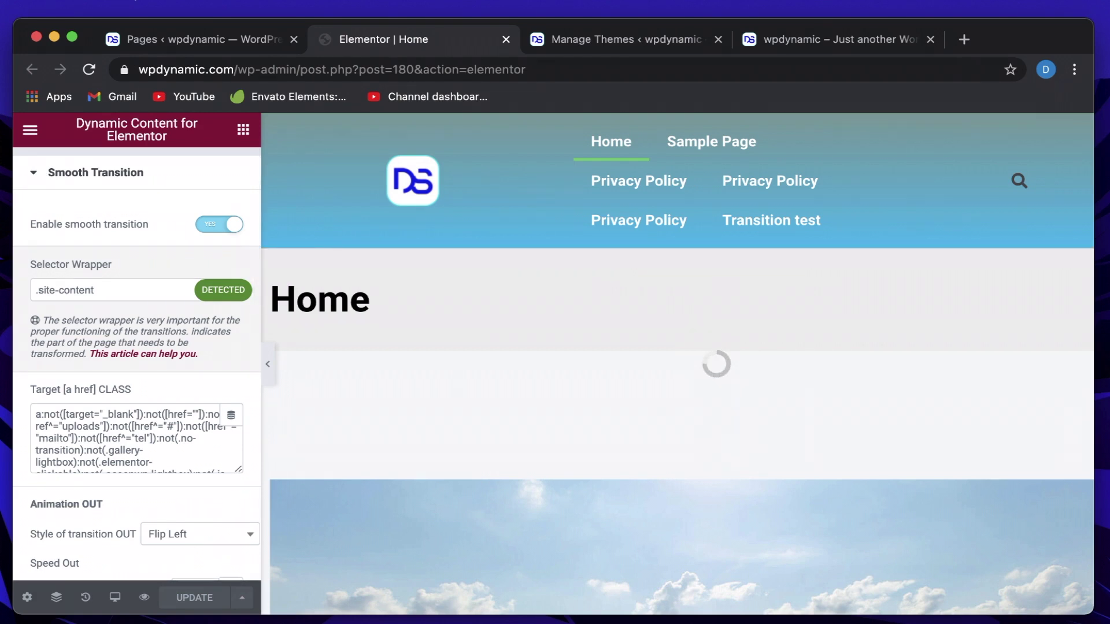
# - Reload the live site and test the transitions by opening Sample Page and the recent post Est veritatis et velit 2
pyautogui.click(827, 36)
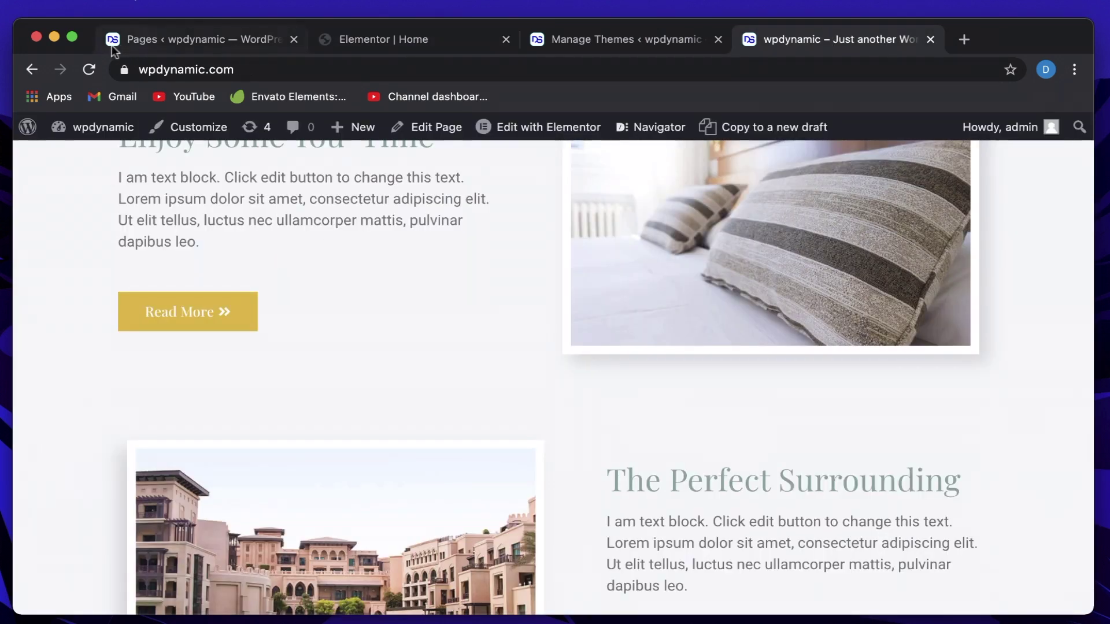
pyautogui.click(93, 68)
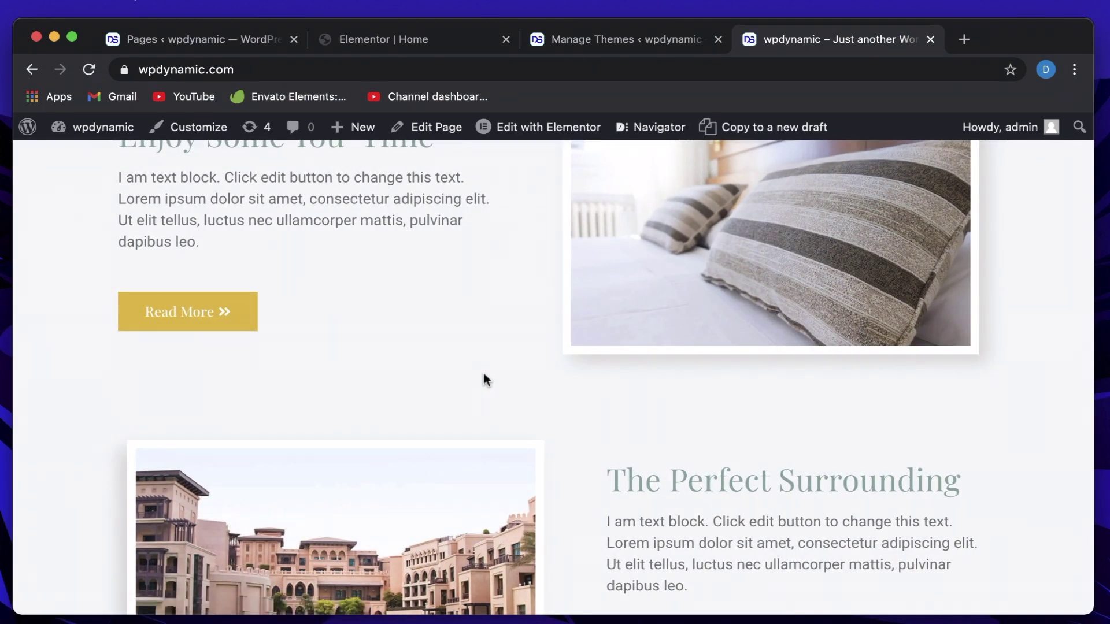
pyautogui.scroll(15, 484, 379)
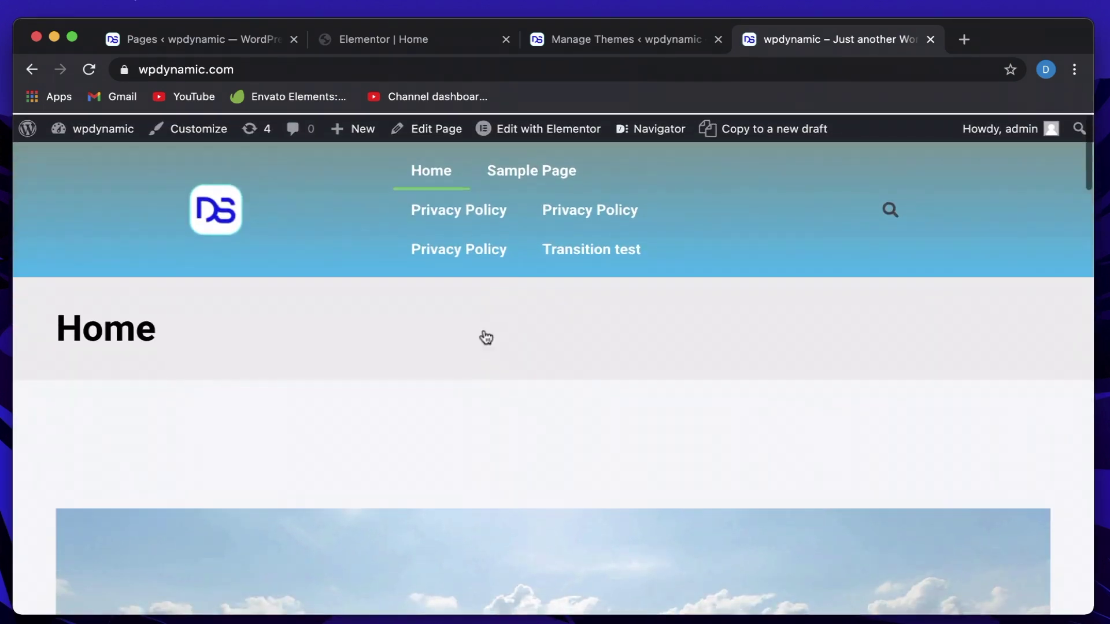
pyautogui.click(546, 171)
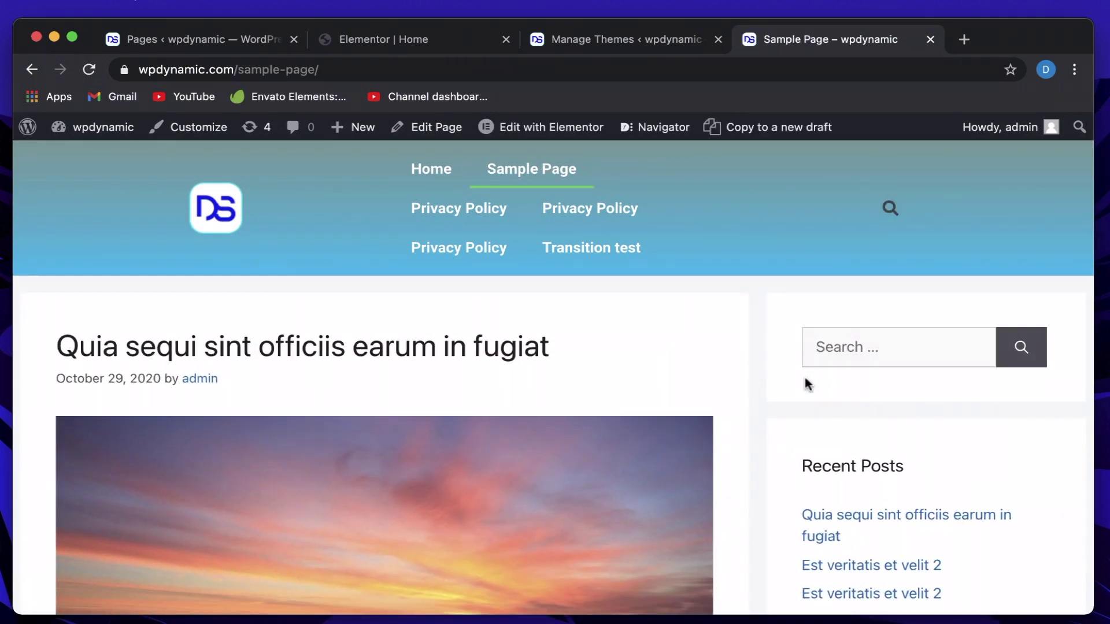
pyautogui.scroll(-10, 807, 385)
pyautogui.scroll(-5, 804, 374)
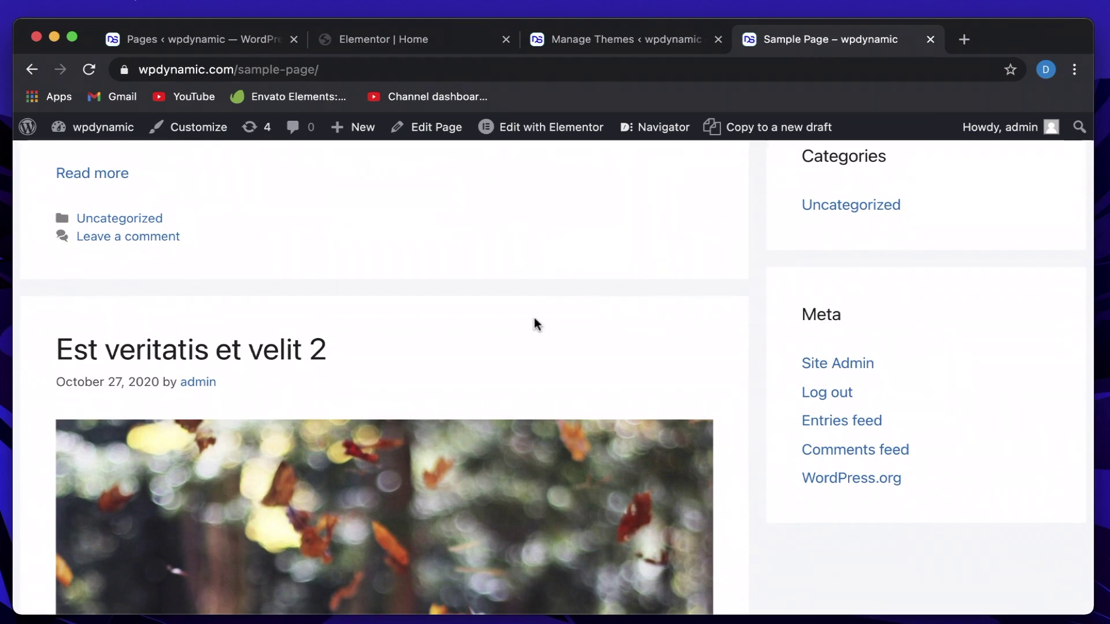
pyautogui.scroll(10, 760, 325)
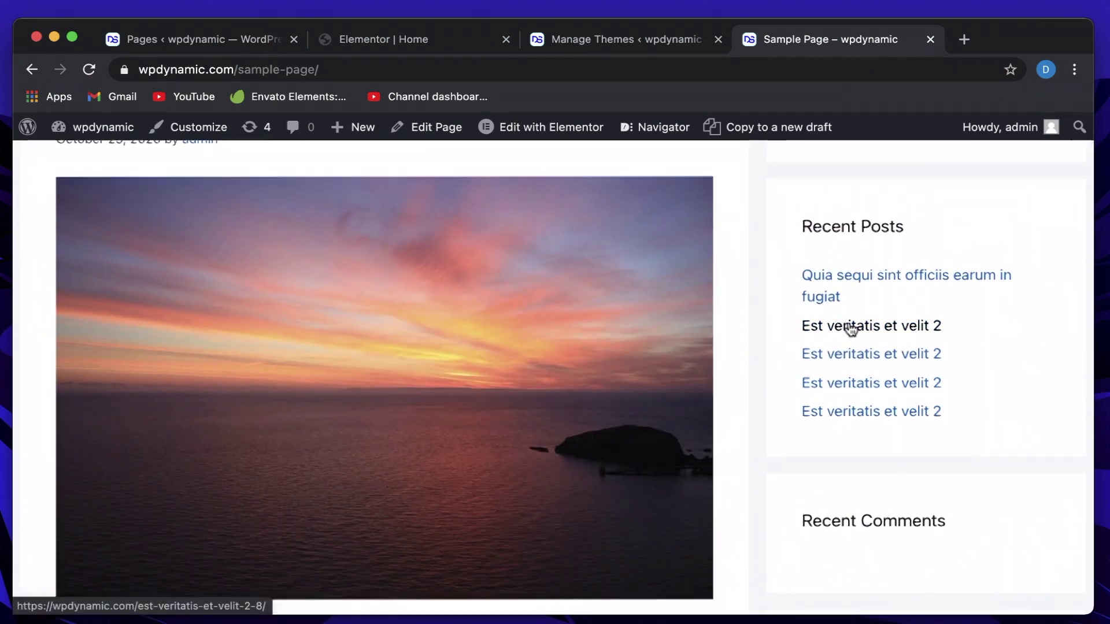
pyautogui.click(849, 325)
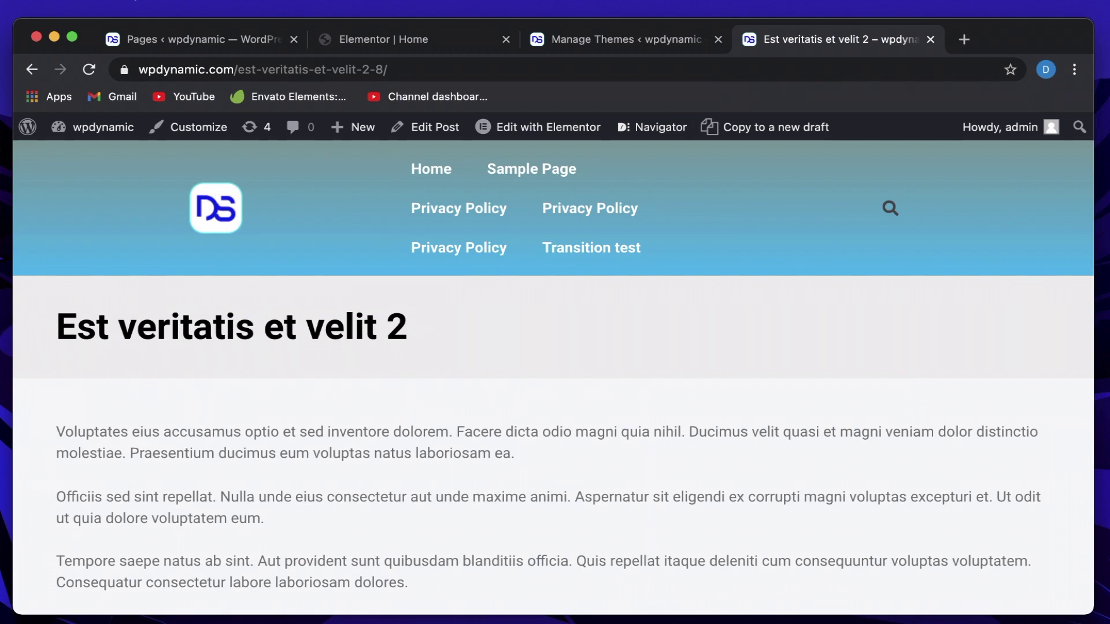
# - Return to the Elementor editor, collapse the Smooth Transition section and update the page
pyautogui.click(414, 31)
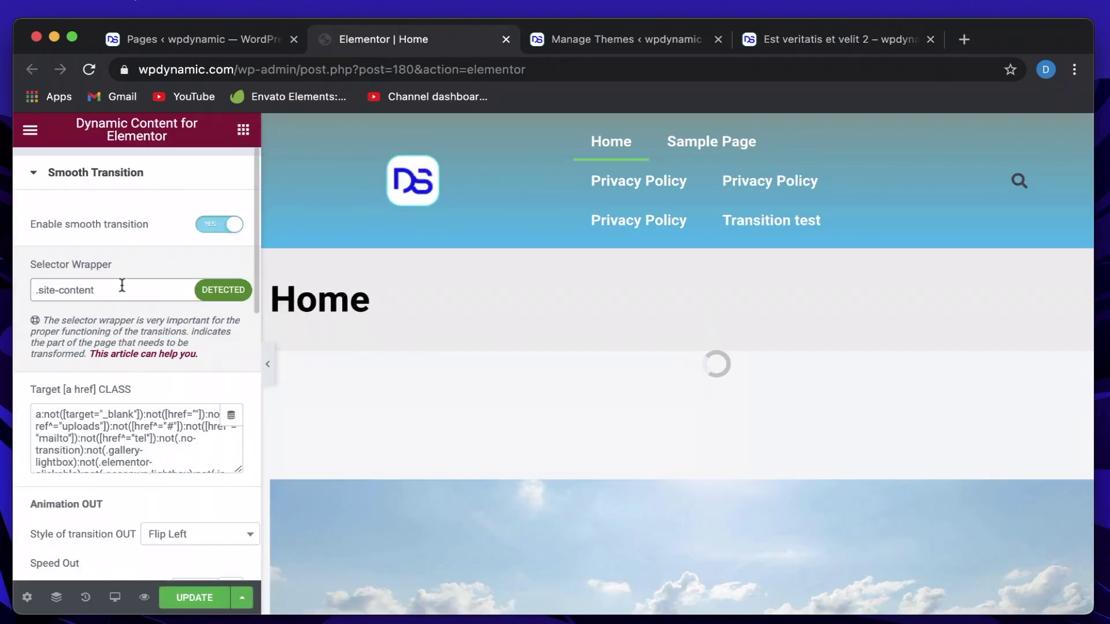
pyautogui.click(208, 595)
pyautogui.click(127, 183)
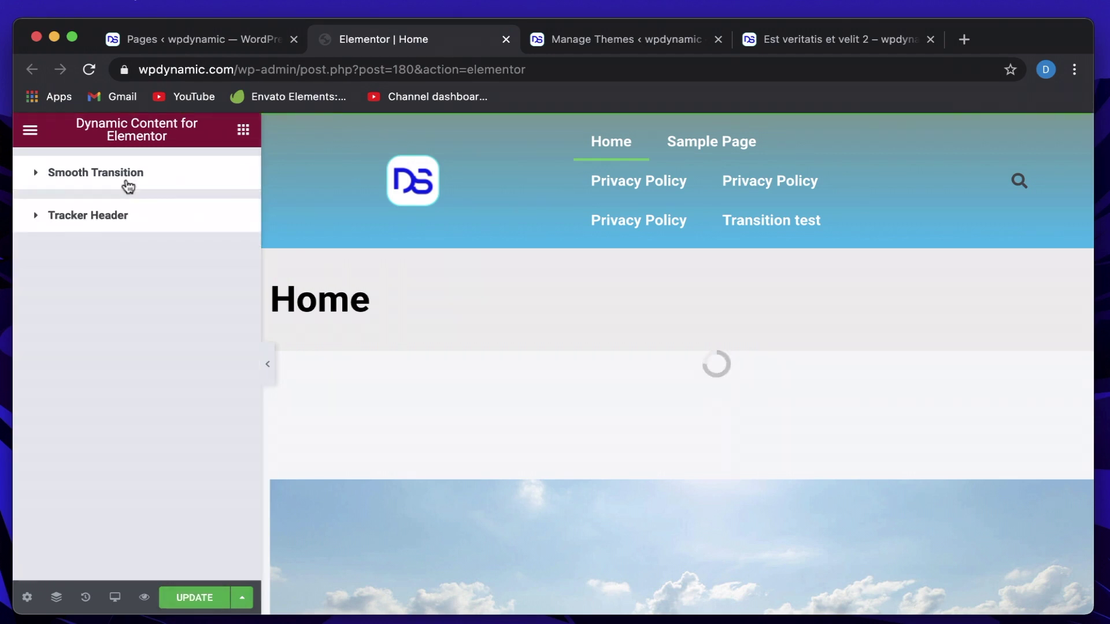
pyautogui.click(196, 599)
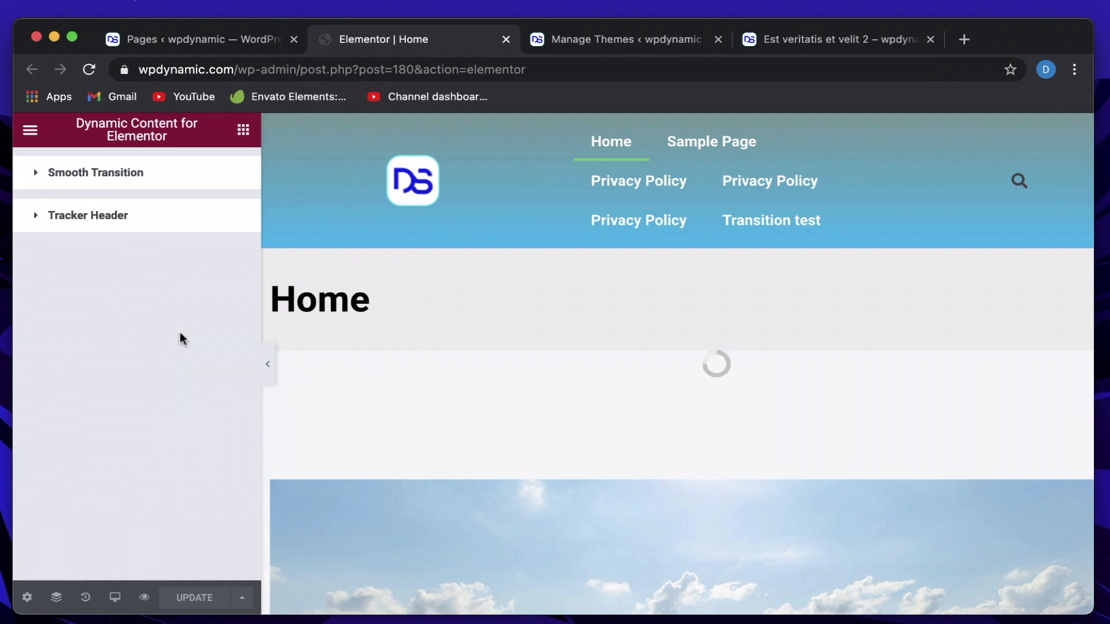
# - Expand the Smooth Transition section and review its link target class, Animation OUT and Animation IN settings
pyautogui.click(138, 173)
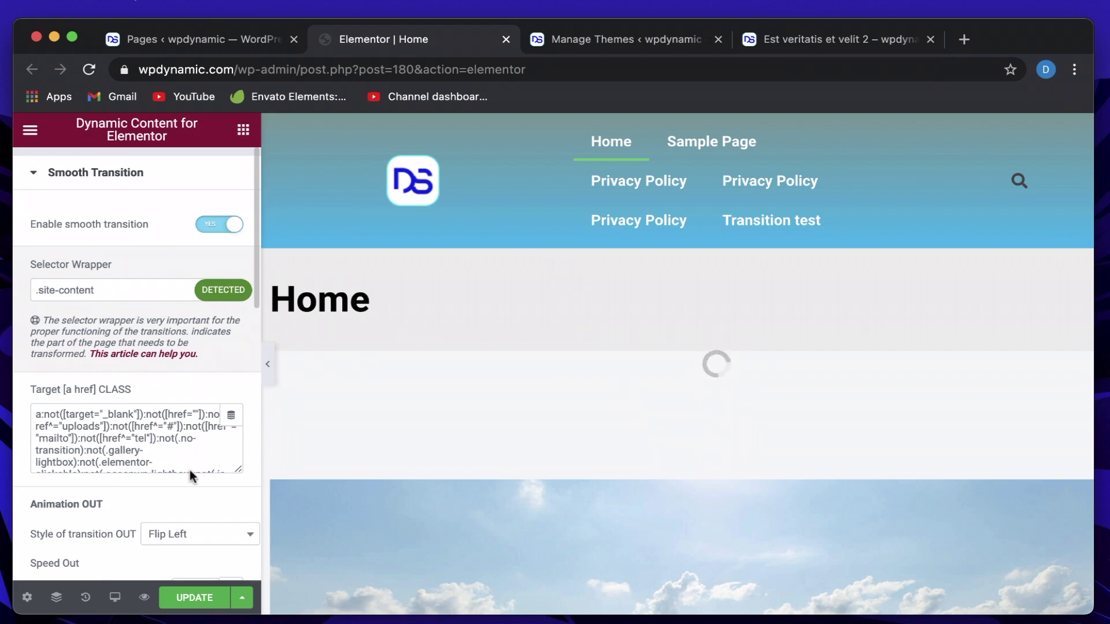
pyautogui.scroll(-5, 157, 266)
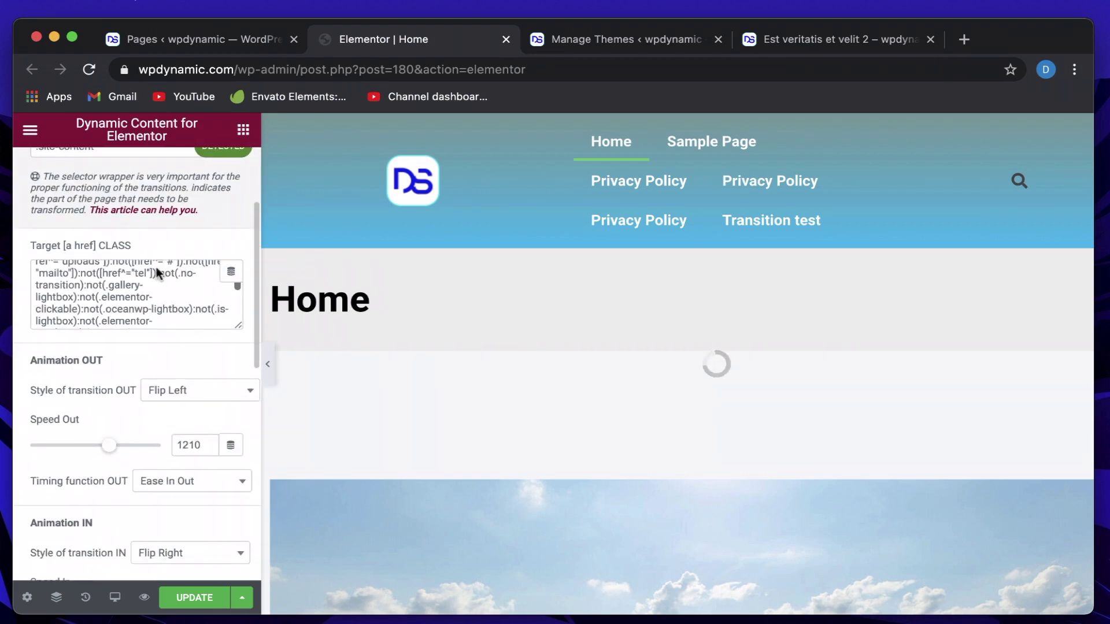
pyautogui.scroll(-4, 126, 450)
pyautogui.scroll(4, 139, 192)
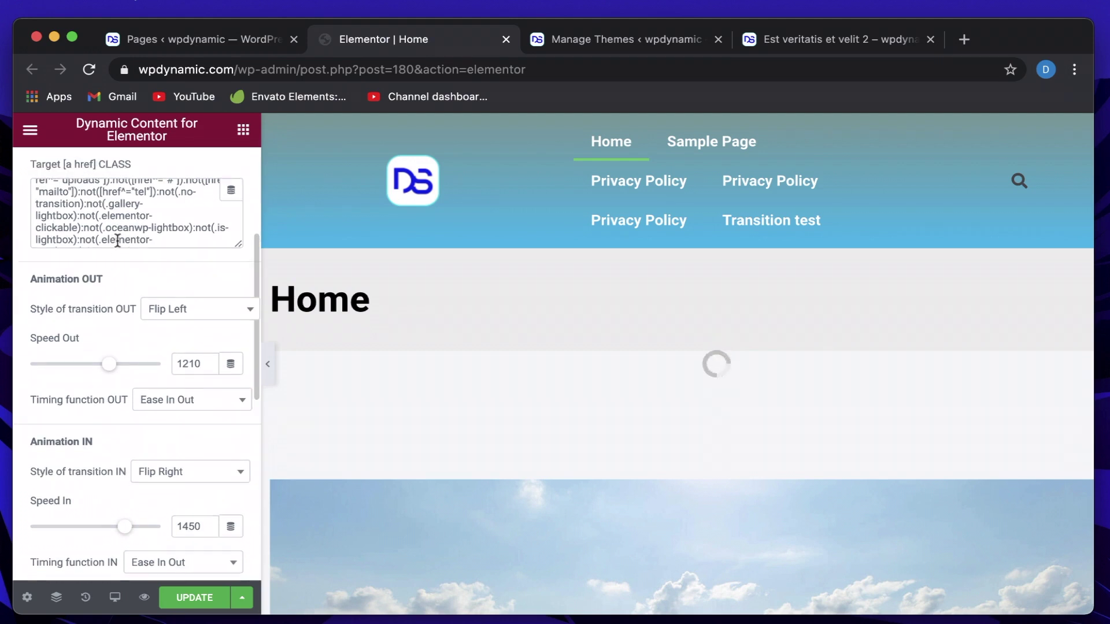
pyautogui.scroll(-4, 117, 276)
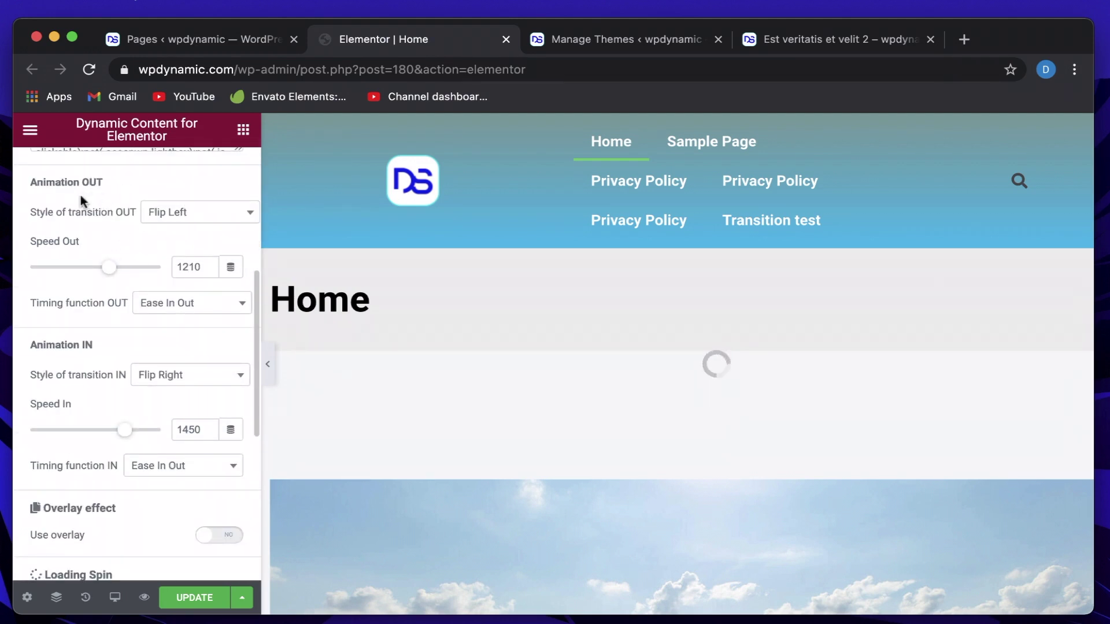
# - Set the Animation OUT transition style to Top and its timing function to Linear
pyautogui.click(179, 214)
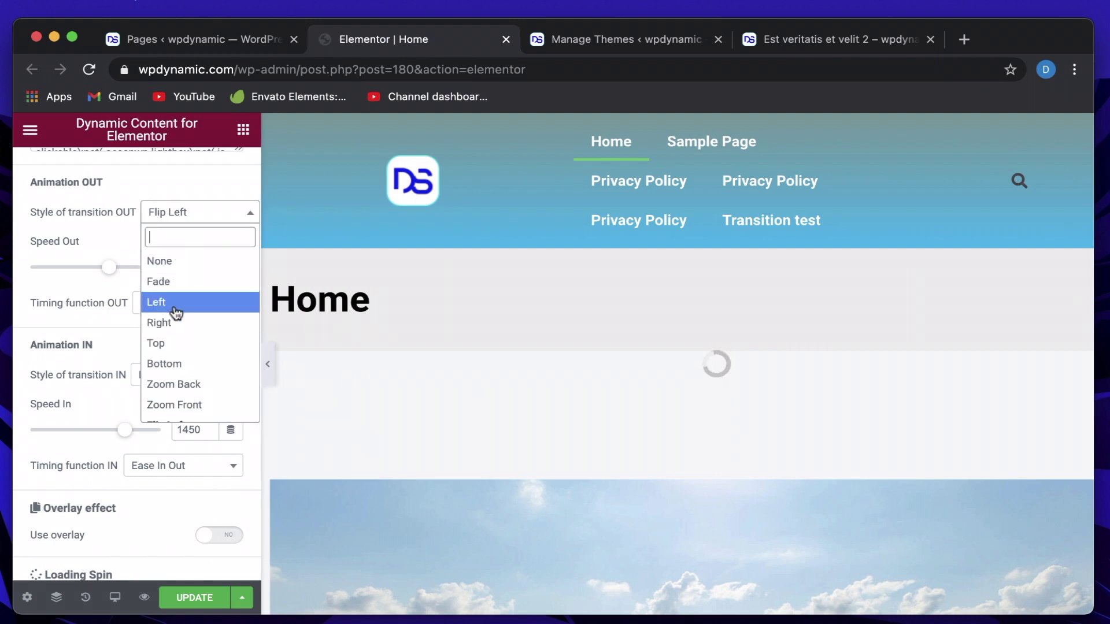
pyautogui.scroll(-2, 176, 313)
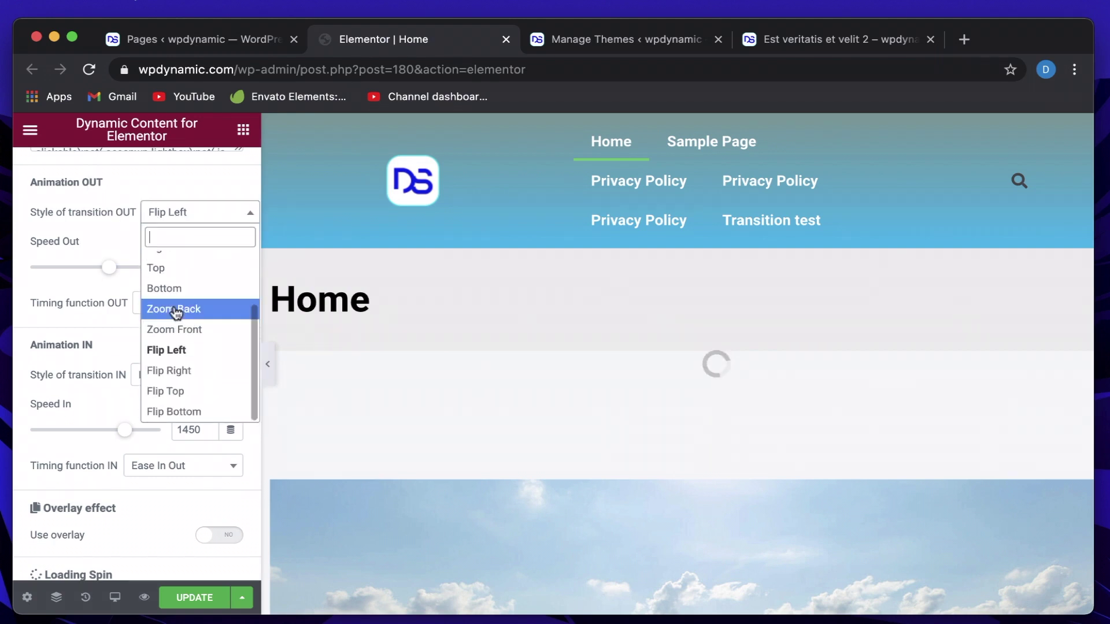
pyautogui.scroll(2, 198, 298)
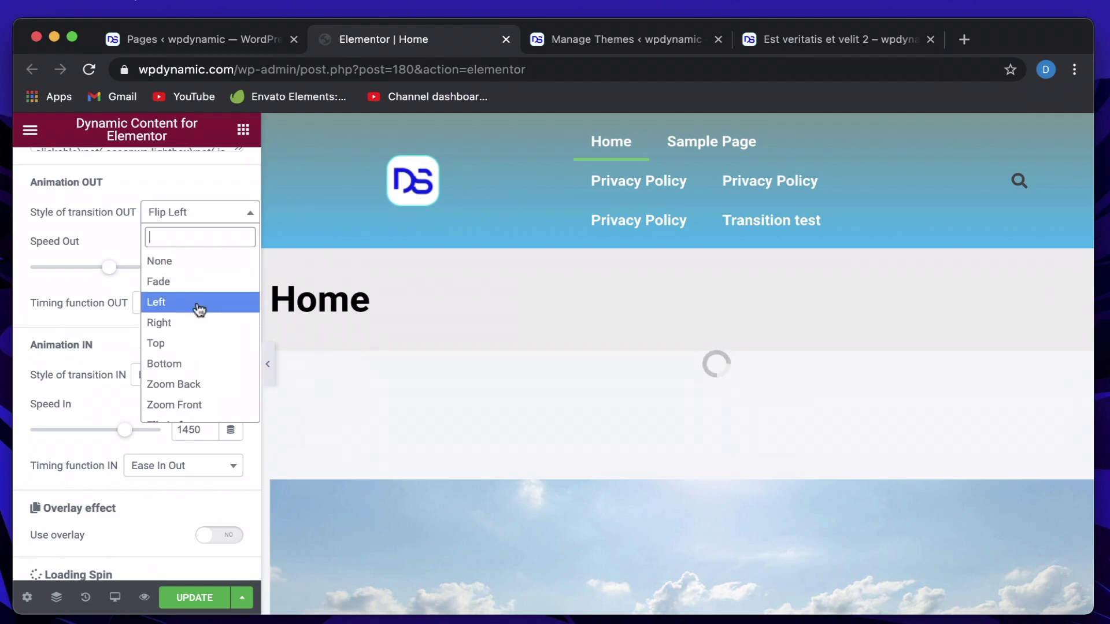
pyautogui.click(194, 347)
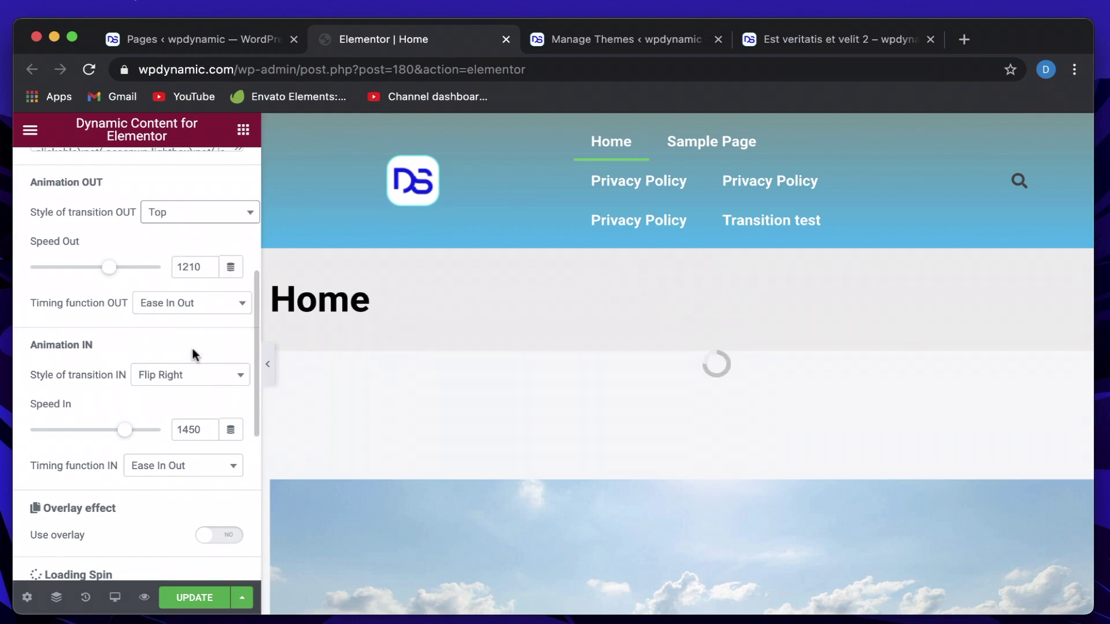
pyautogui.click(159, 303)
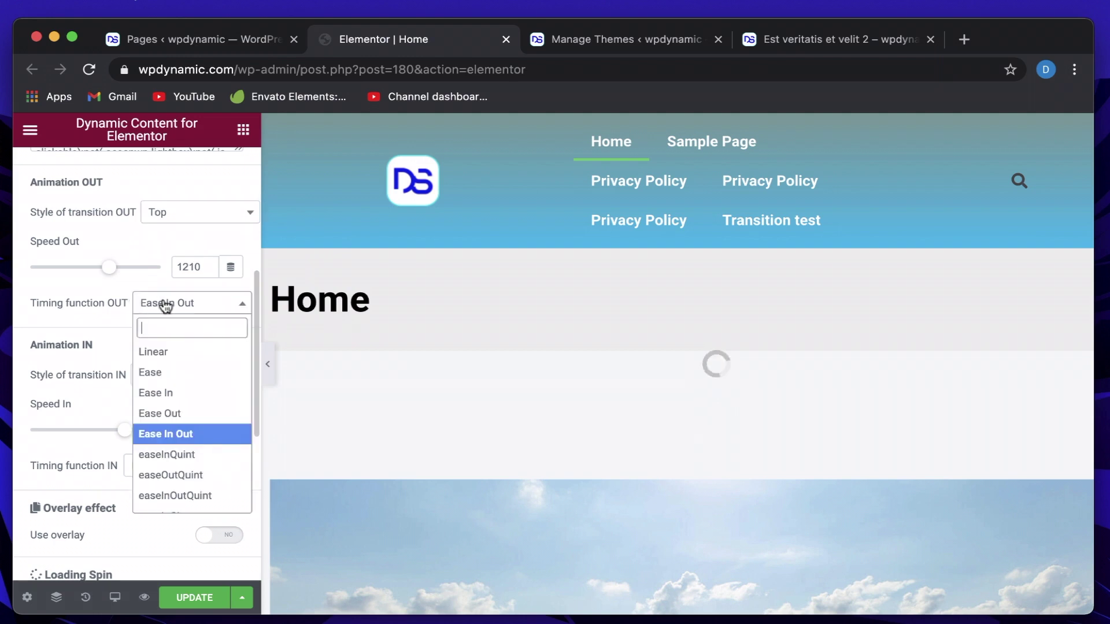
pyautogui.click(163, 371)
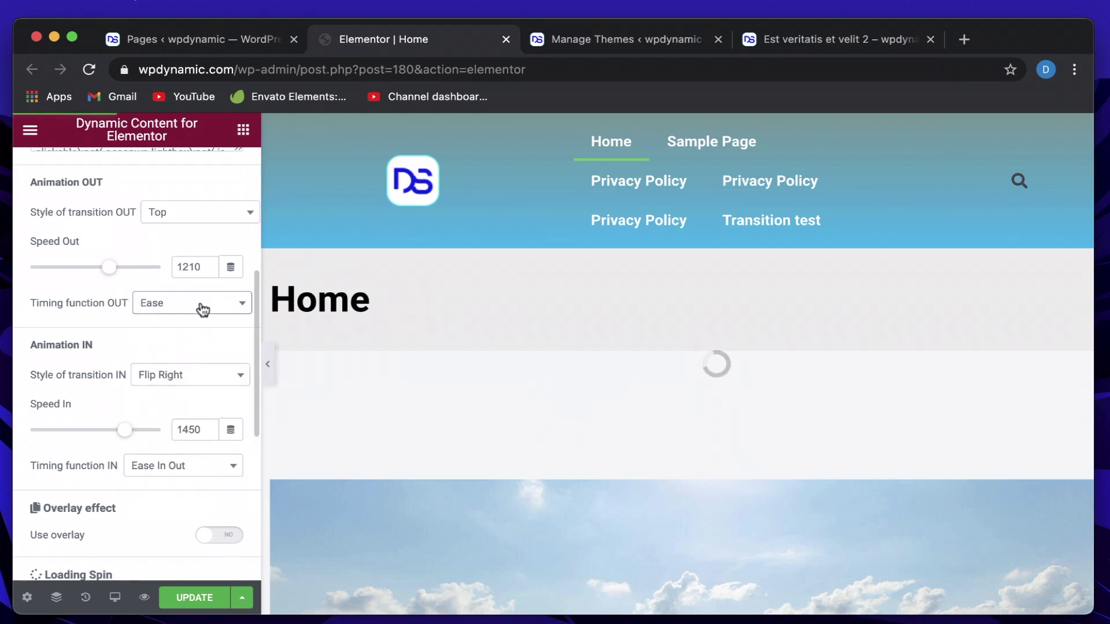
pyautogui.click(202, 305)
pyautogui.click(172, 352)
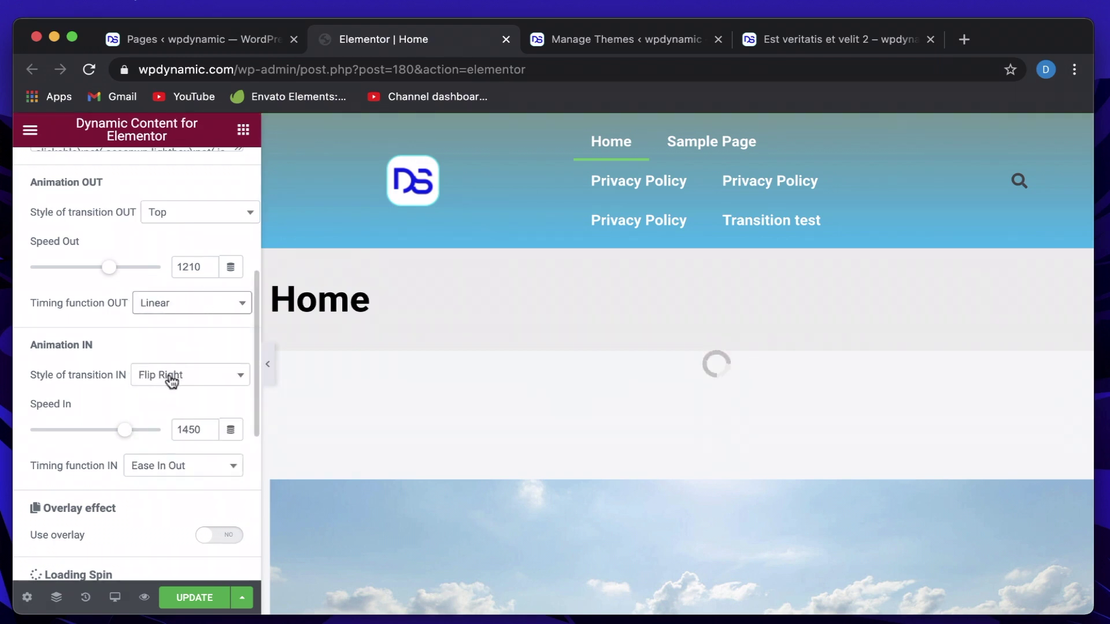
# - Set the Animation IN transition style to Top and its timing function to Linear, and update the page
pyautogui.click(172, 379)
pyautogui.scroll(2, 174, 491)
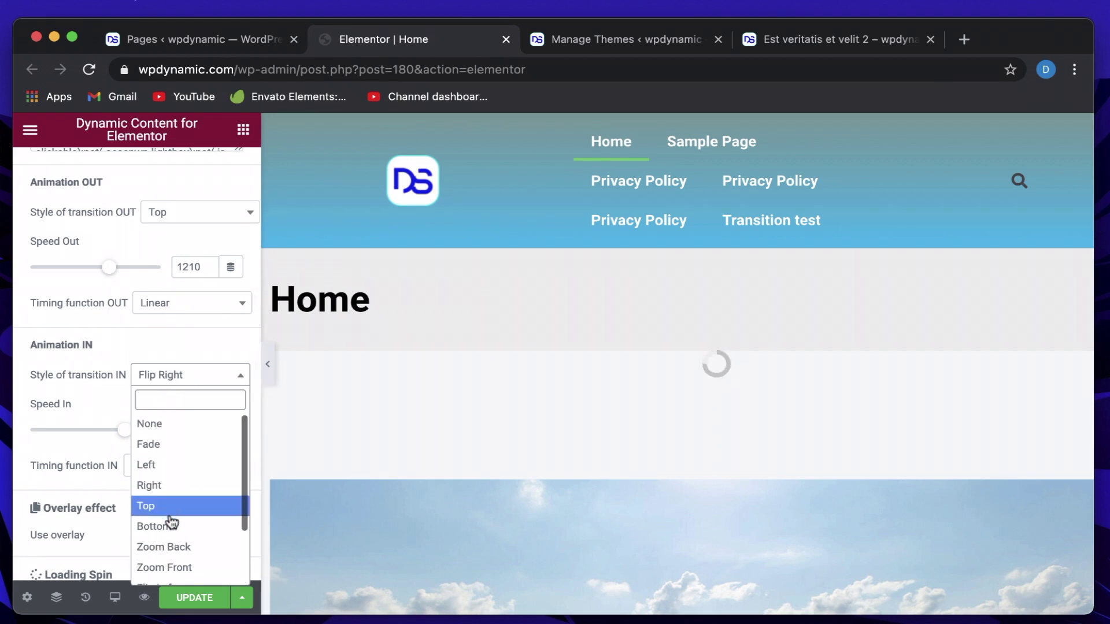
pyautogui.click(170, 510)
pyautogui.click(184, 466)
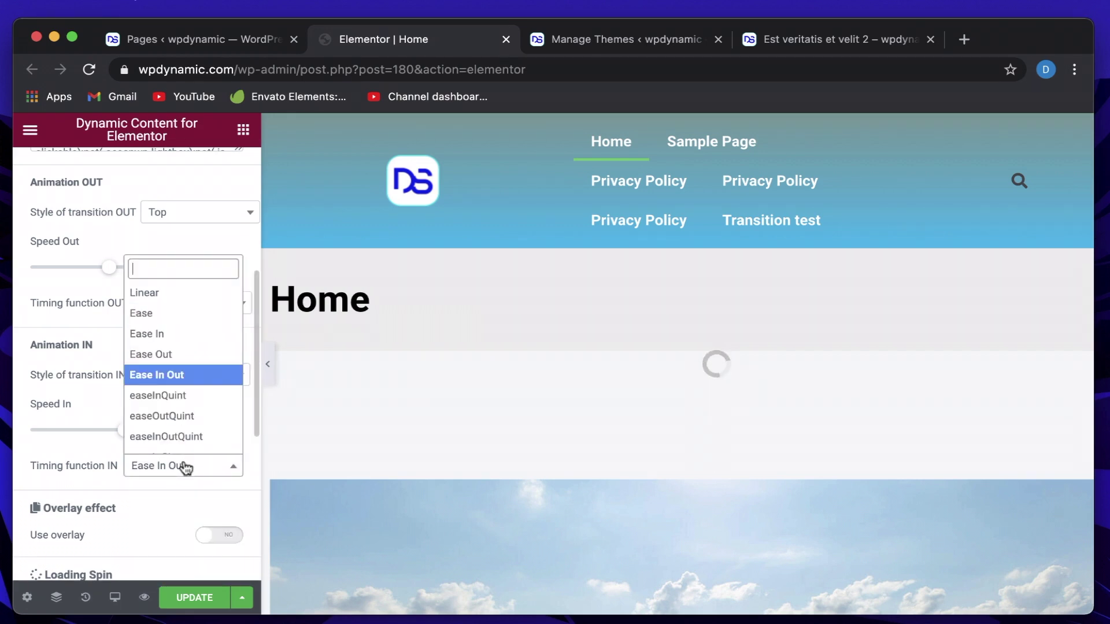
pyautogui.click(167, 293)
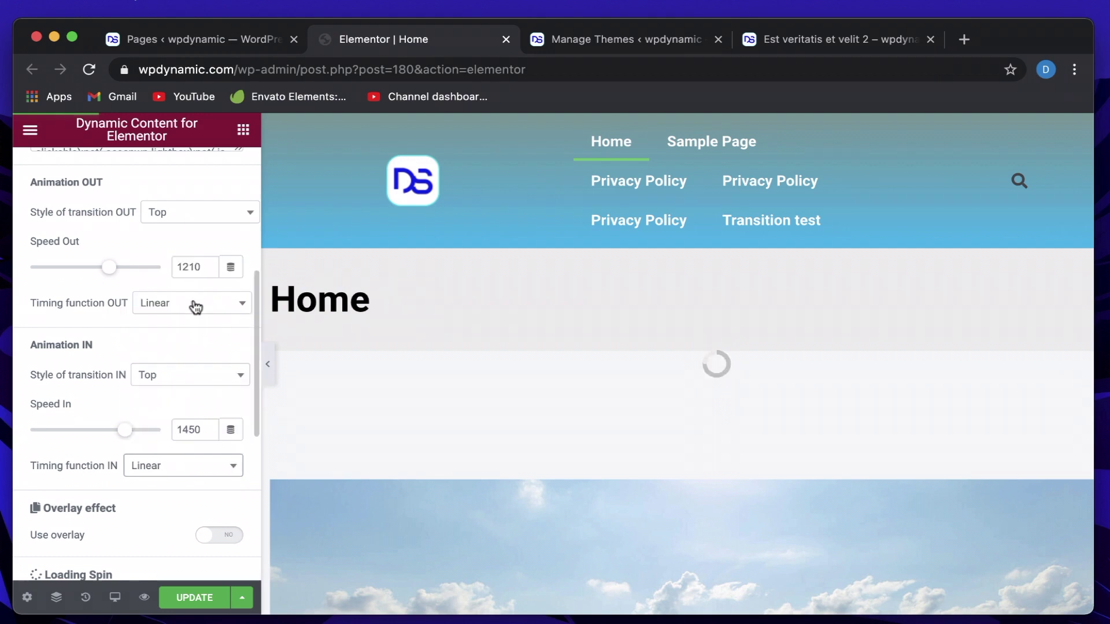
pyautogui.click(193, 604)
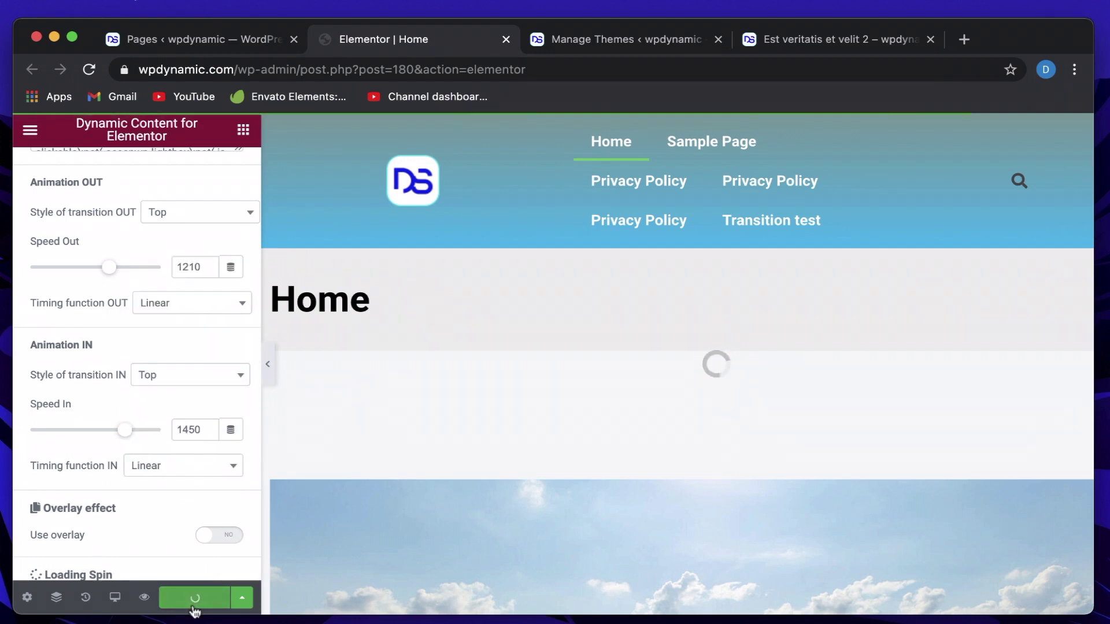
# - Reload the Est veritatis et velit 2 post on the live site and test the transition by opening Home
pyautogui.click(860, 43)
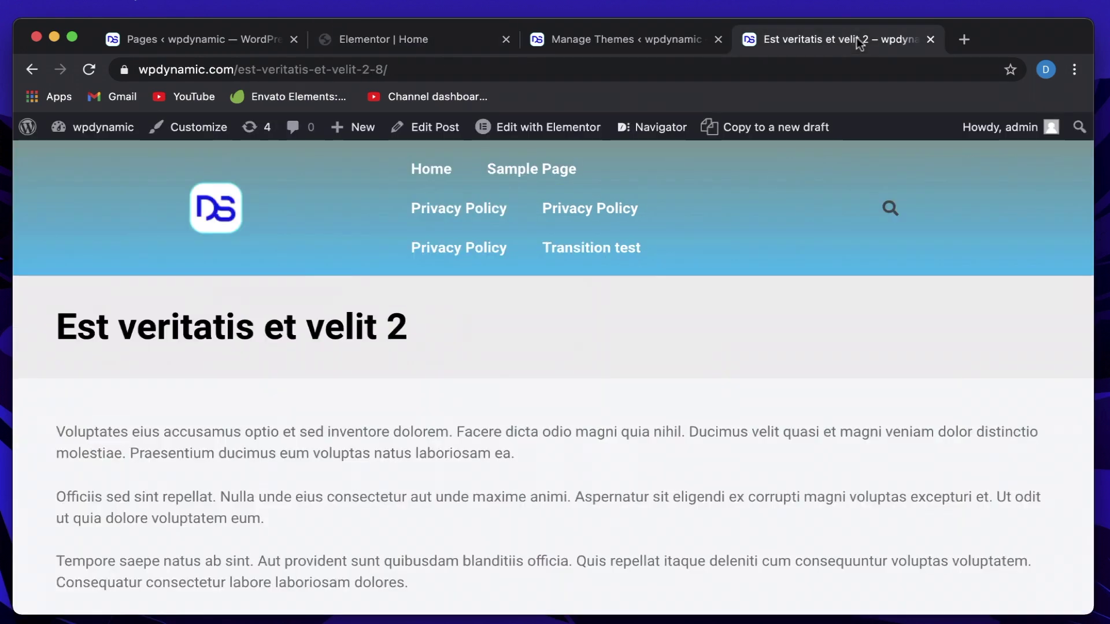
pyautogui.click(655, 52)
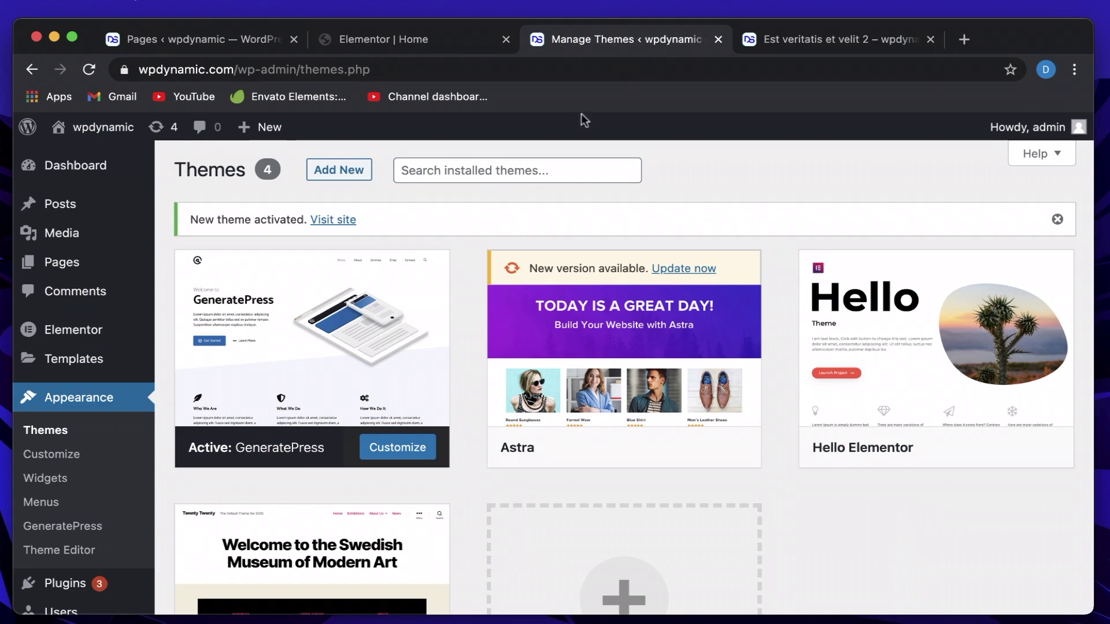
pyautogui.click(821, 44)
pyautogui.click(89, 70)
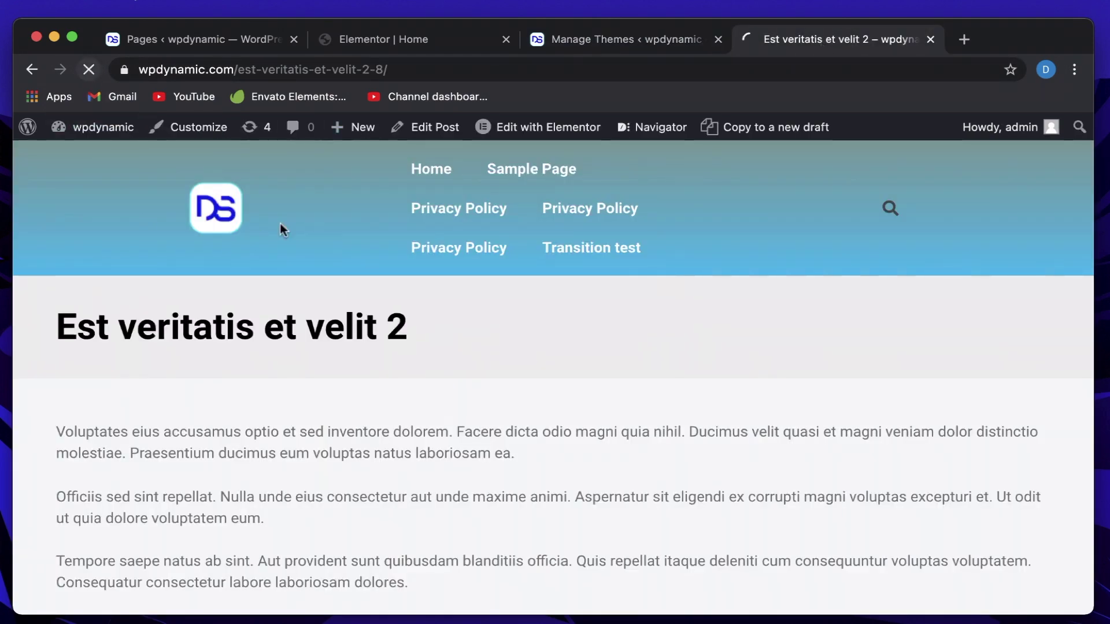
pyautogui.scroll(-3, 435, 349)
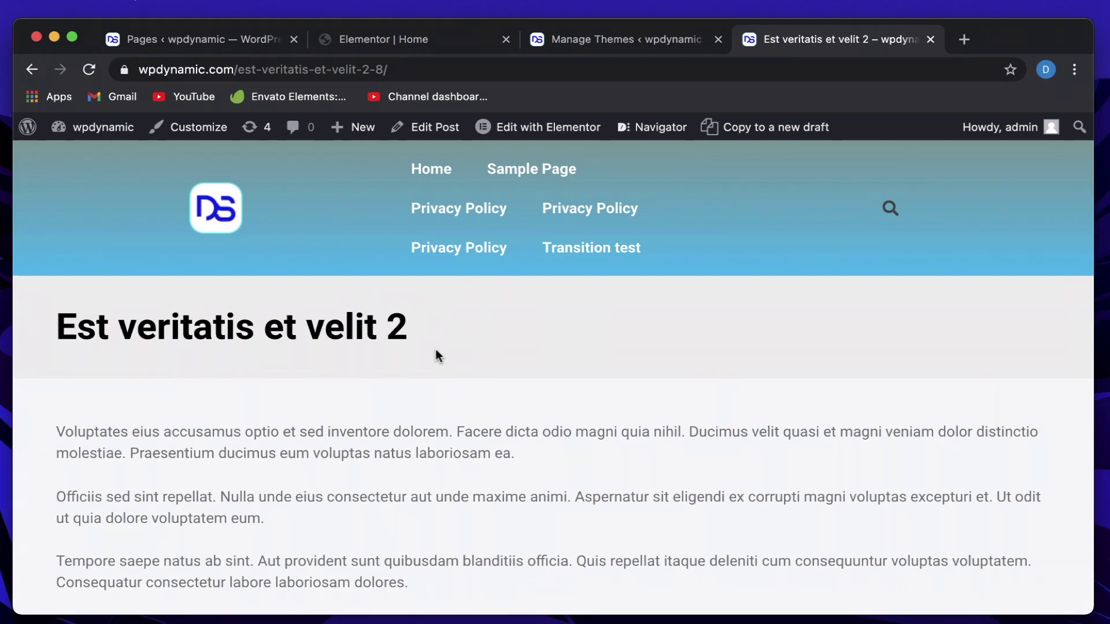
pyautogui.scroll(-10, 435, 350)
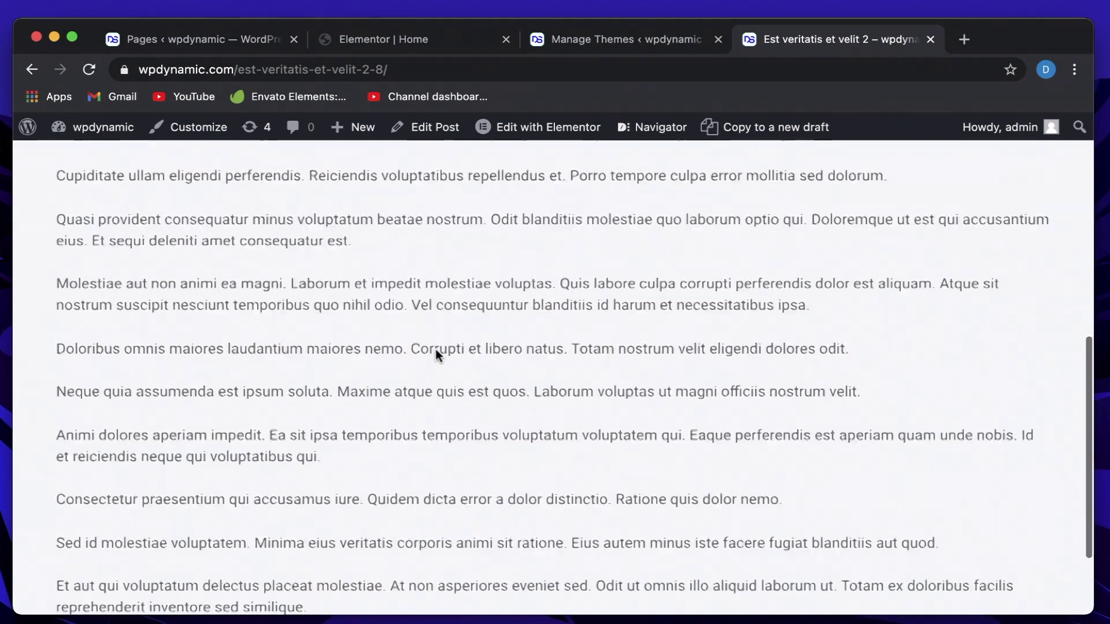
pyautogui.scroll(10, 435, 354)
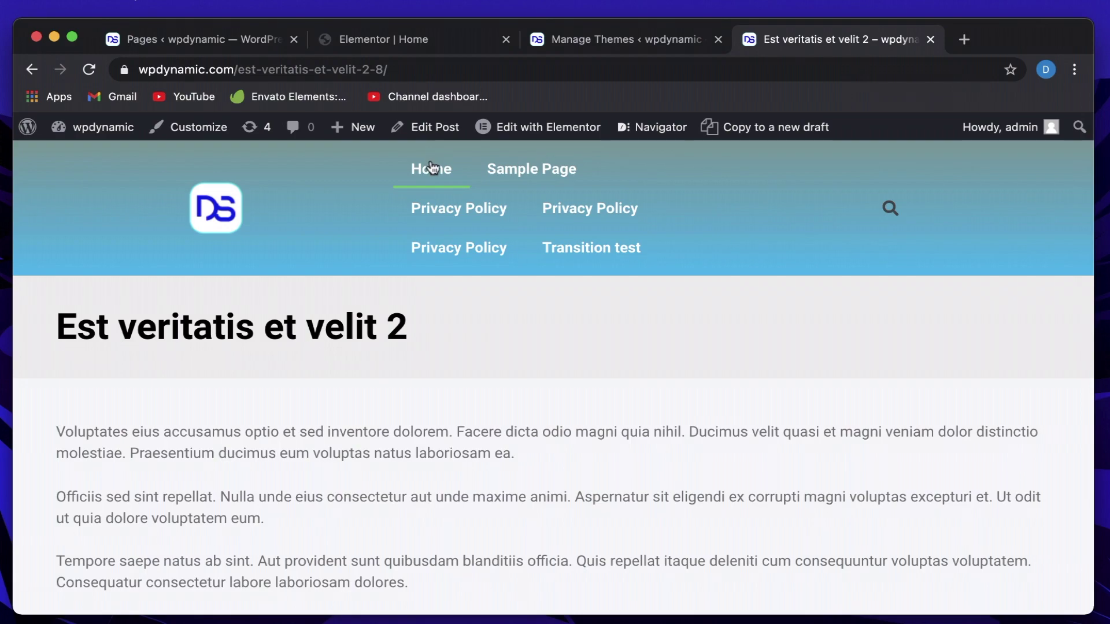
pyautogui.click(431, 168)
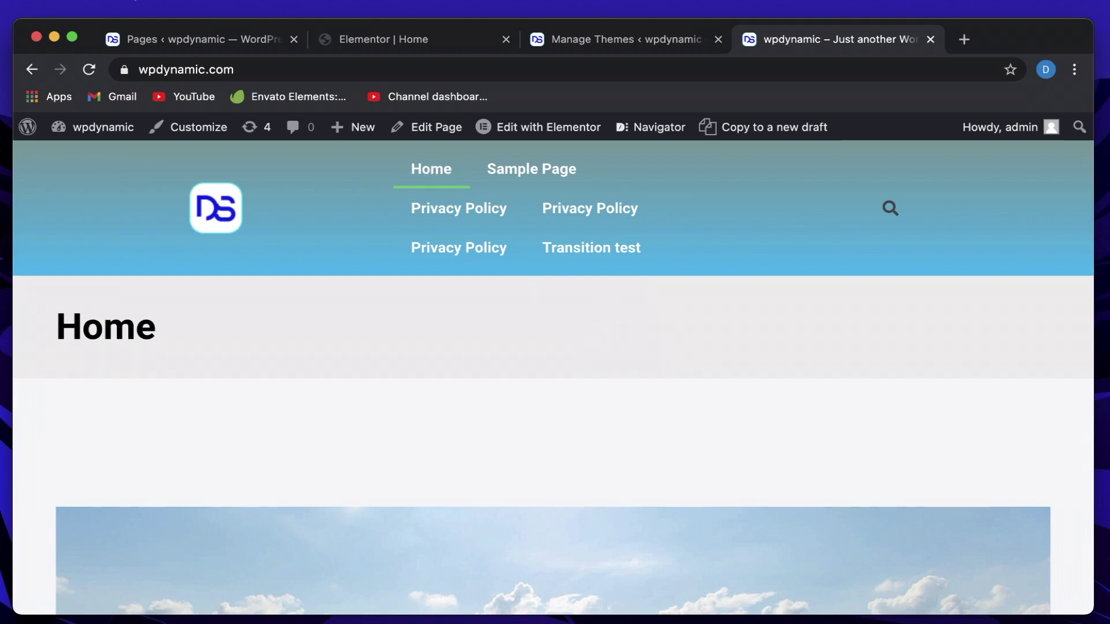
# - Inspect the live Home page's markup and select the div with the class site-content
pyautogui.rightClick(599, 333)
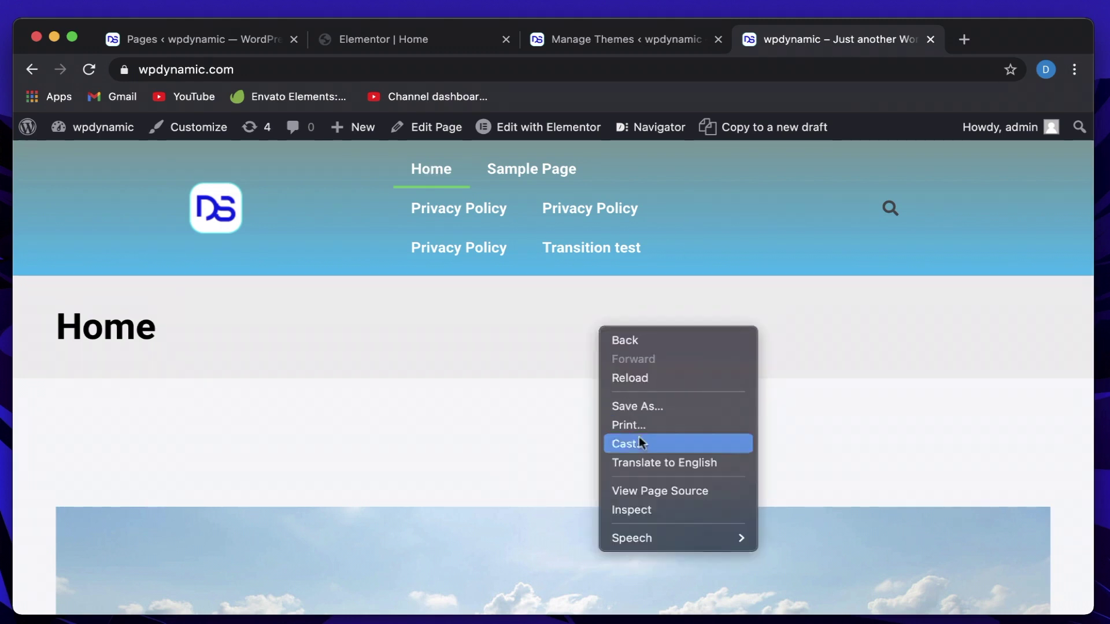
pyautogui.click(647, 511)
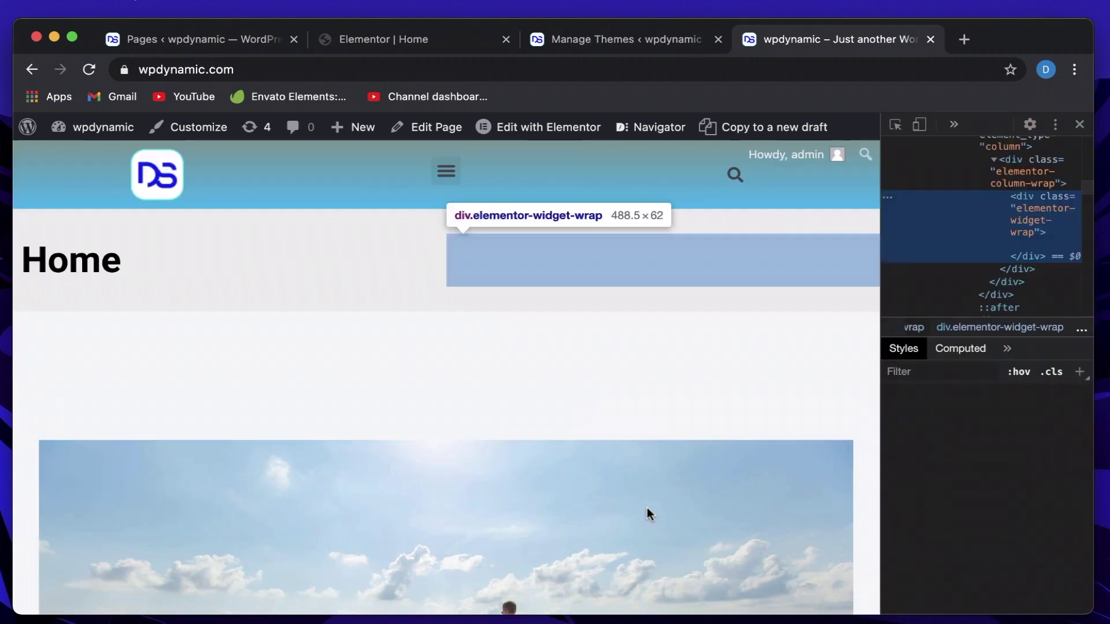
pyautogui.scroll(3, 982, 223)
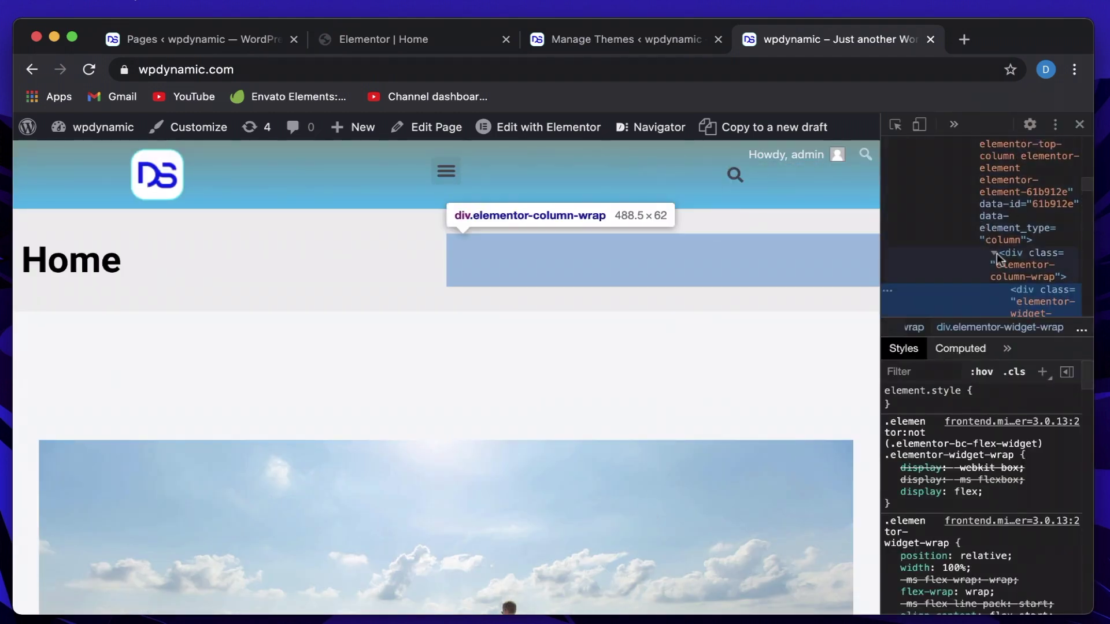
pyautogui.scroll(3, 997, 255)
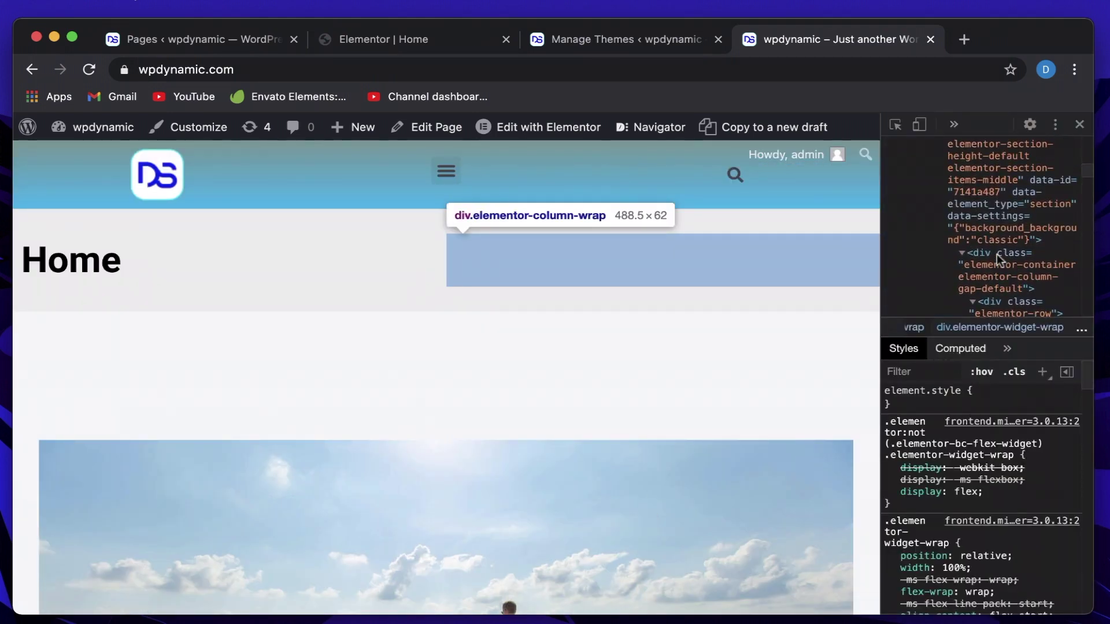
pyautogui.scroll(3, 996, 255)
pyautogui.scroll(5, 1004, 278)
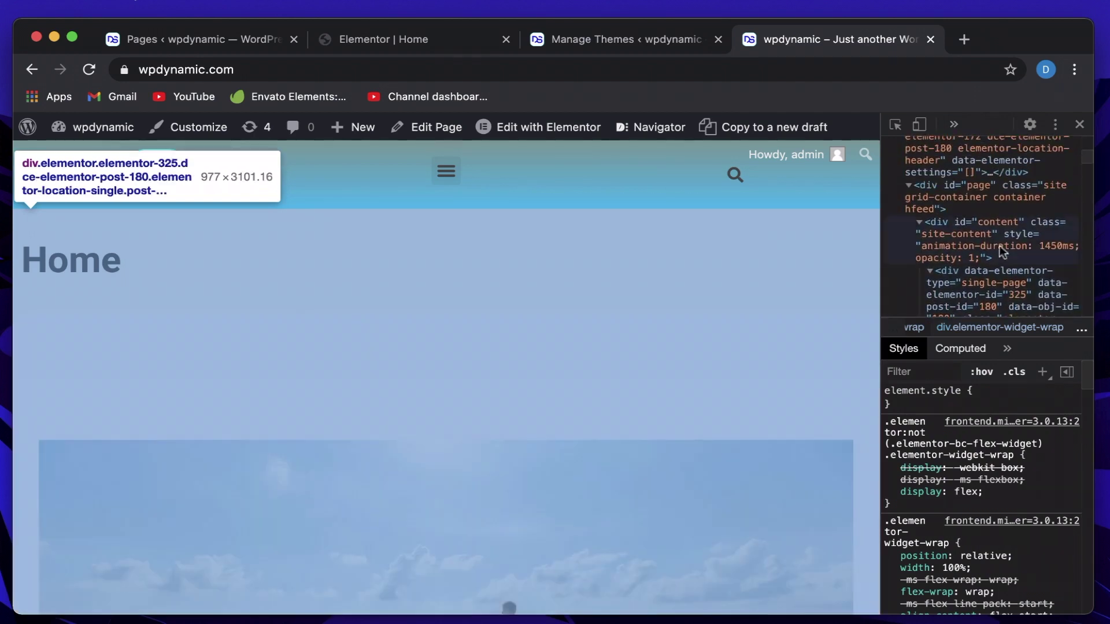
pyautogui.click(992, 234)
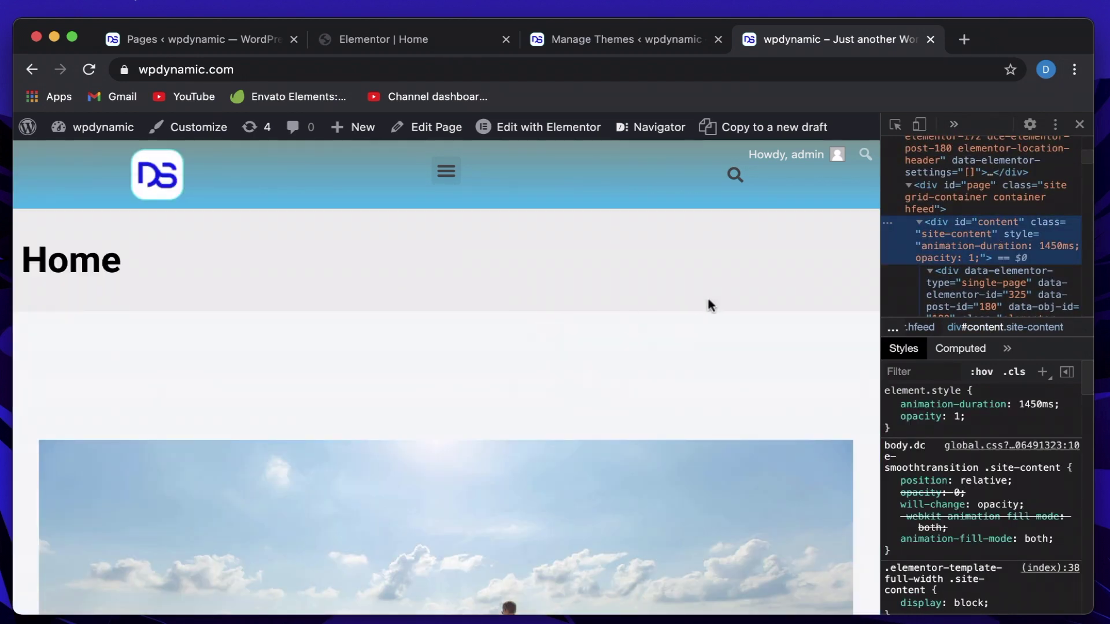
# - Reload the live Home page and open Sample Page from the site navigation to watch the transition in the inspected markup
pyautogui.click(94, 69)
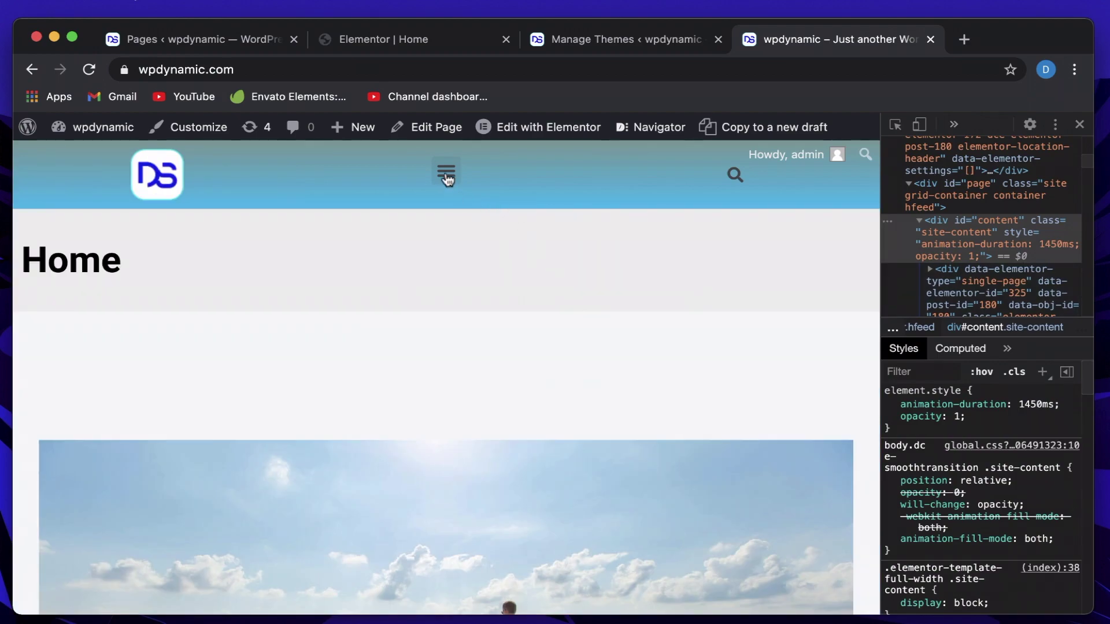
pyautogui.click(445, 173)
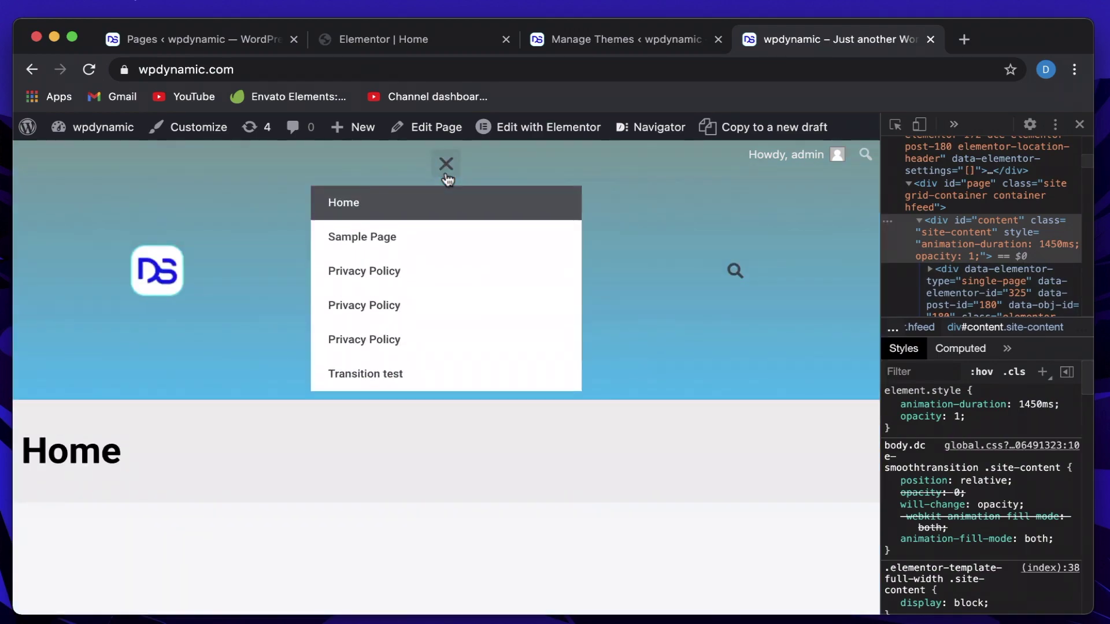
pyautogui.click(423, 244)
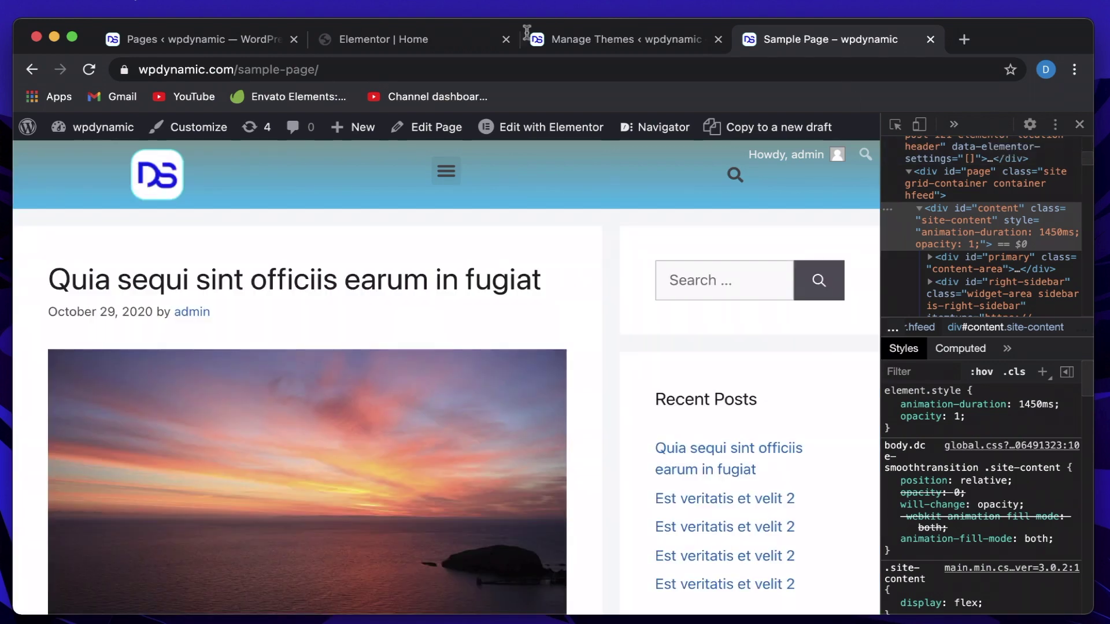
# - Back in the Elementor editor, set the transition OUT style to Right and the IN style to Left, and update the page
pyautogui.click(407, 35)
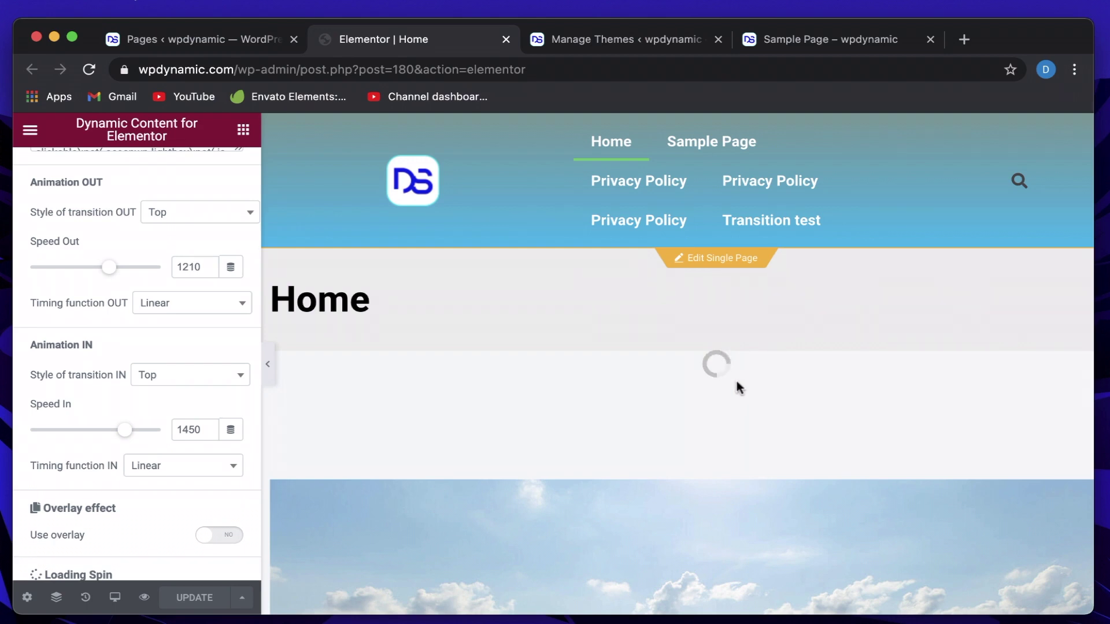
pyautogui.scroll(2, 135, 347)
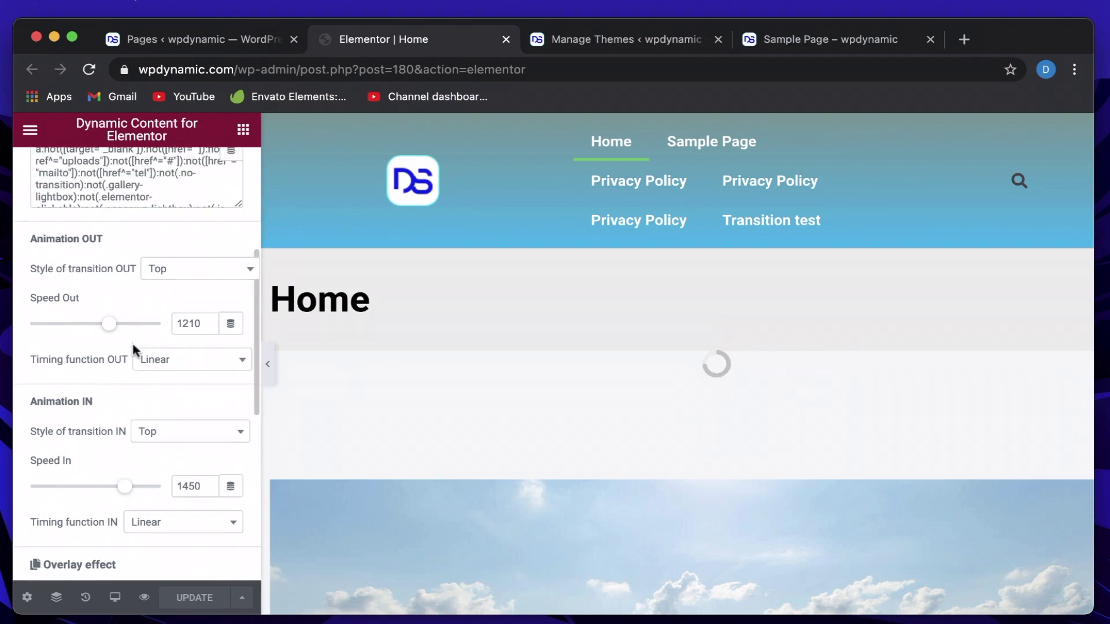
pyautogui.click(194, 281)
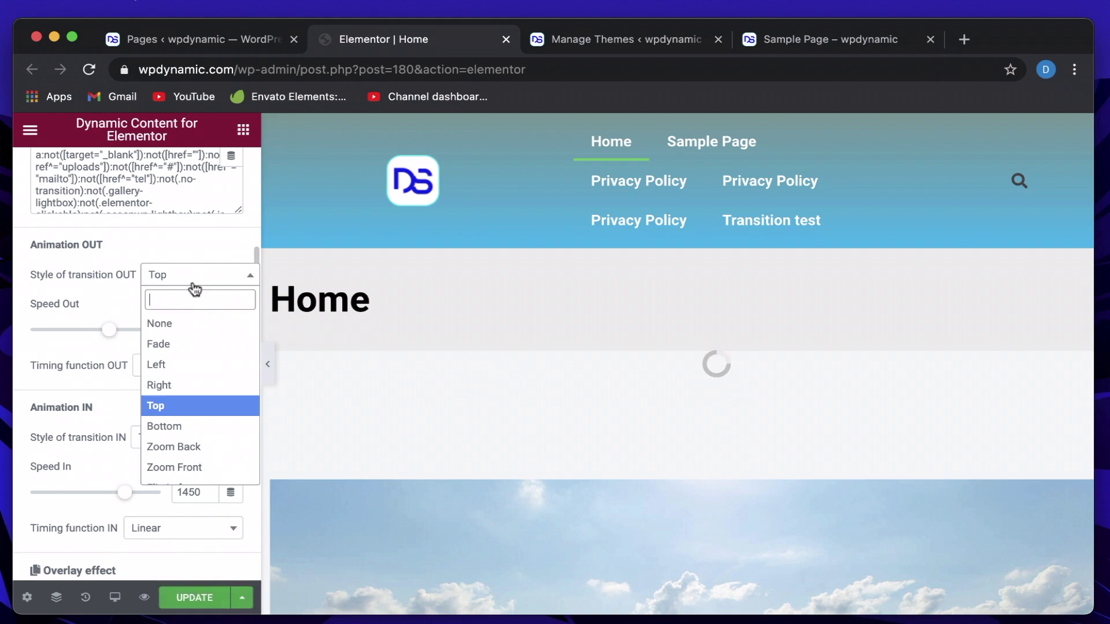
pyautogui.click(182, 385)
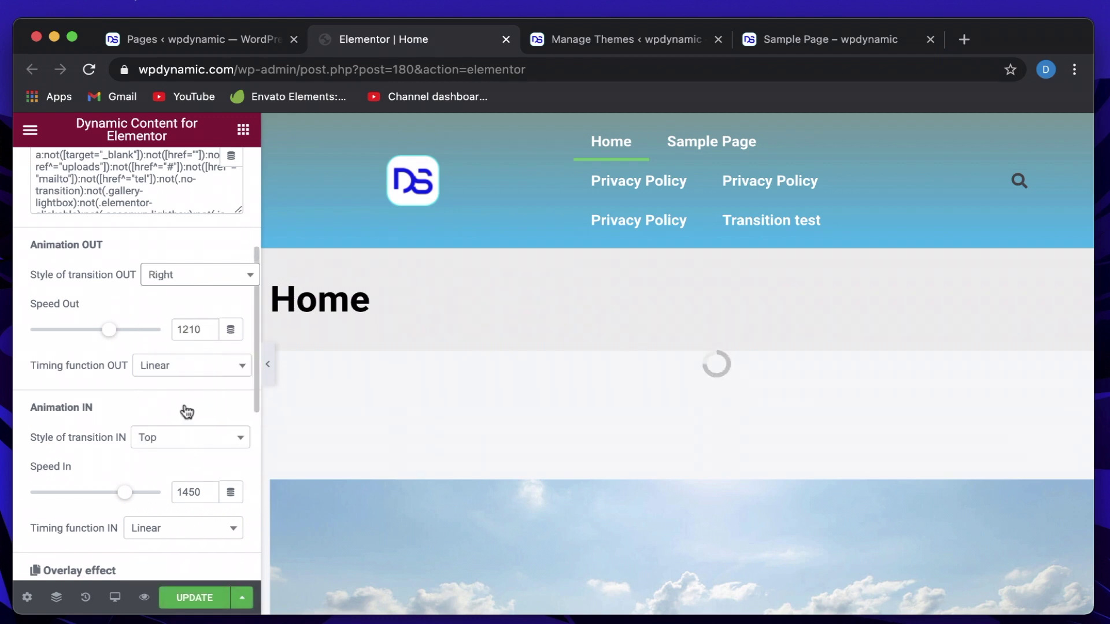
pyautogui.scroll(-3, 178, 435)
pyautogui.click(181, 361)
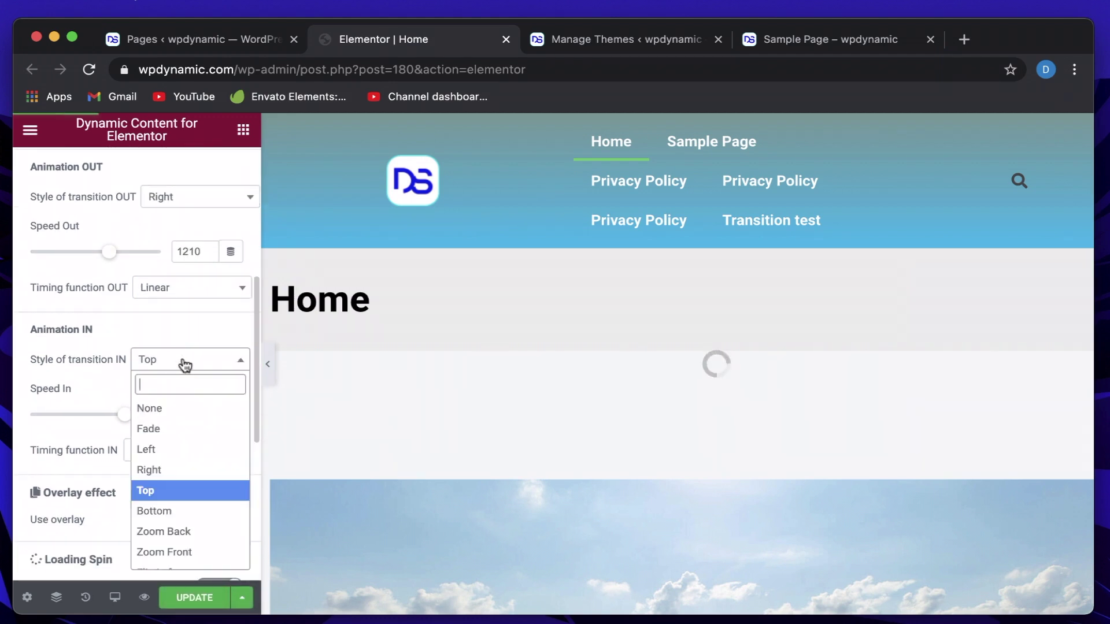
pyautogui.click(177, 454)
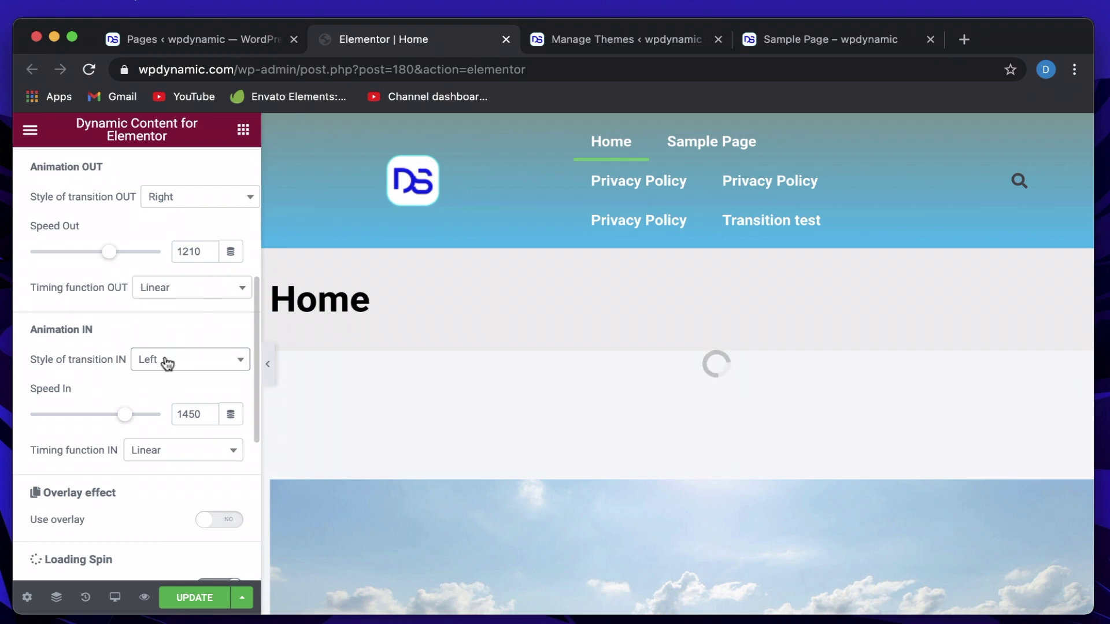
pyautogui.click(197, 597)
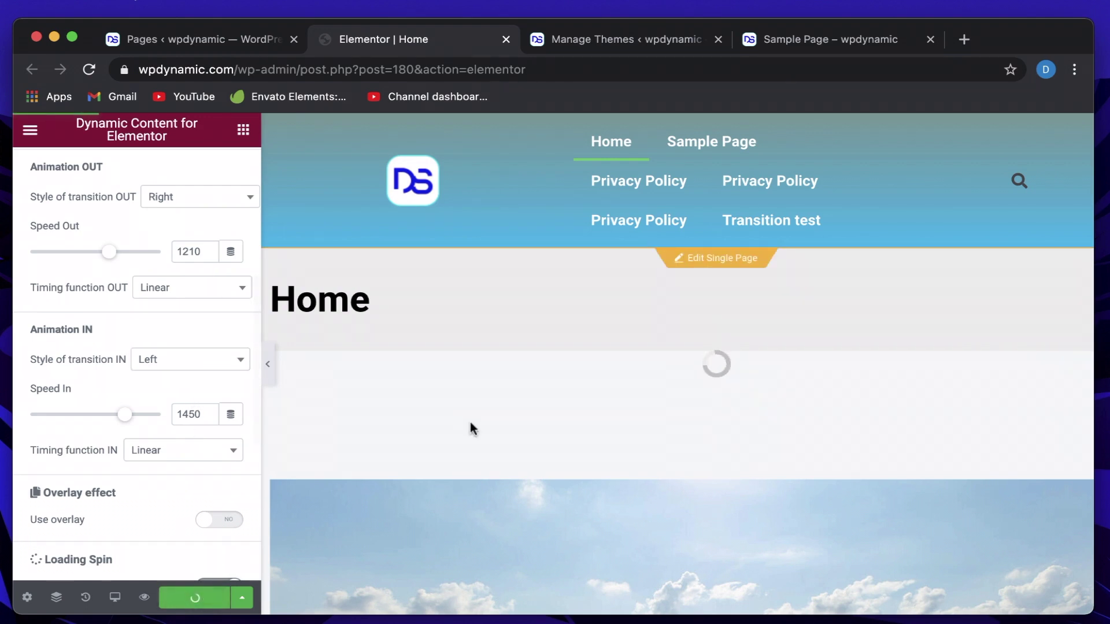
# - On the live site, close the inspector, reload Sample Page, and open Home and Sample Page in turn to test the transition
pyautogui.click(803, 45)
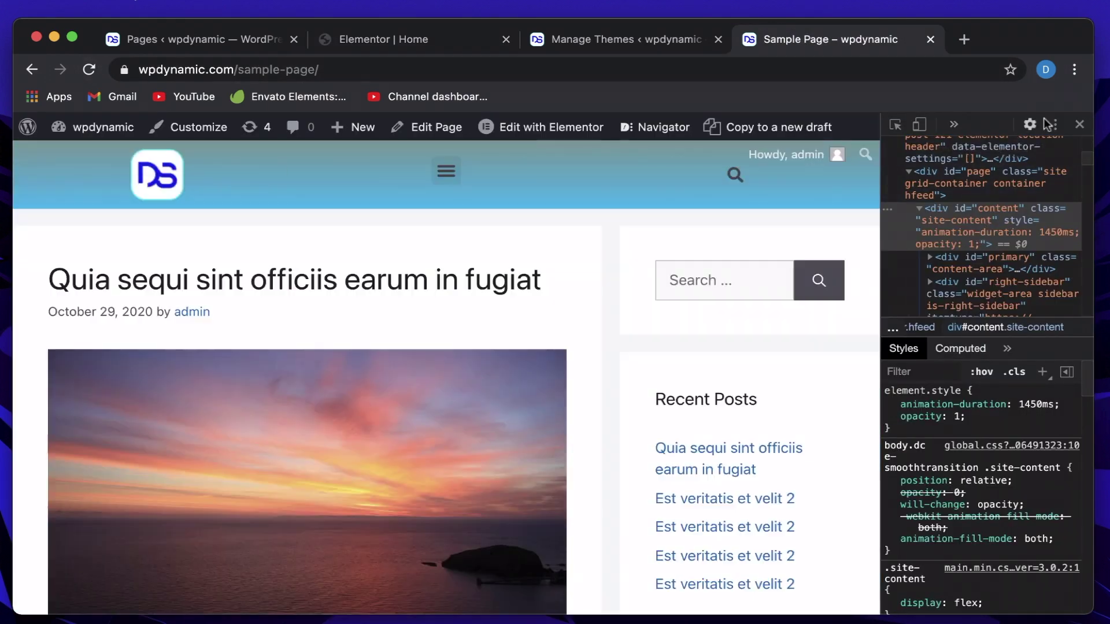
pyautogui.click(1078, 125)
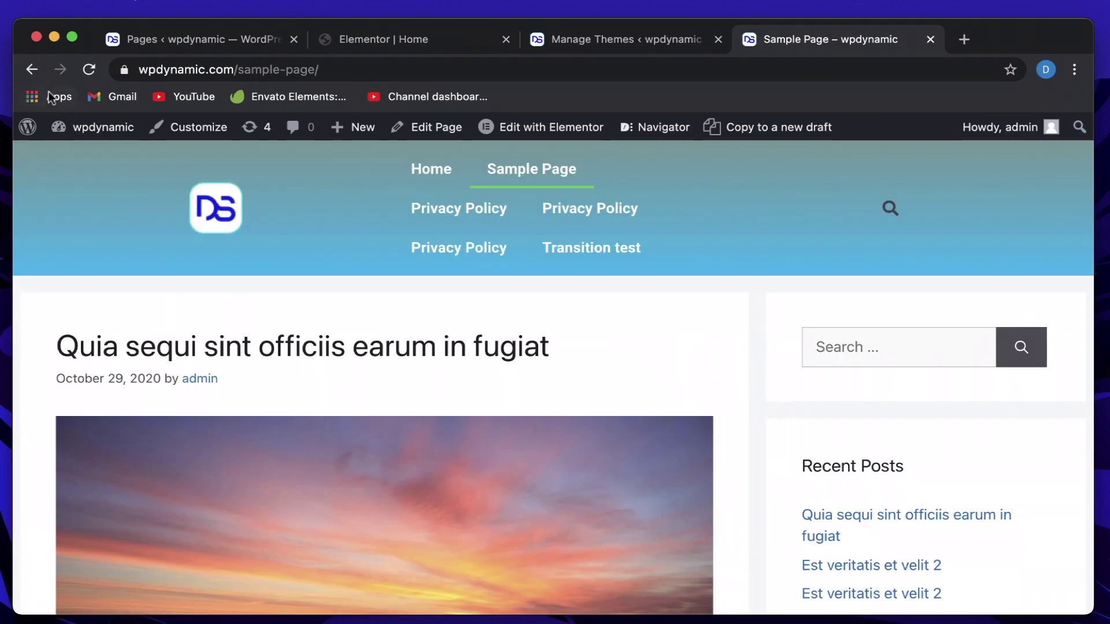
pyautogui.click(89, 69)
pyautogui.click(90, 70)
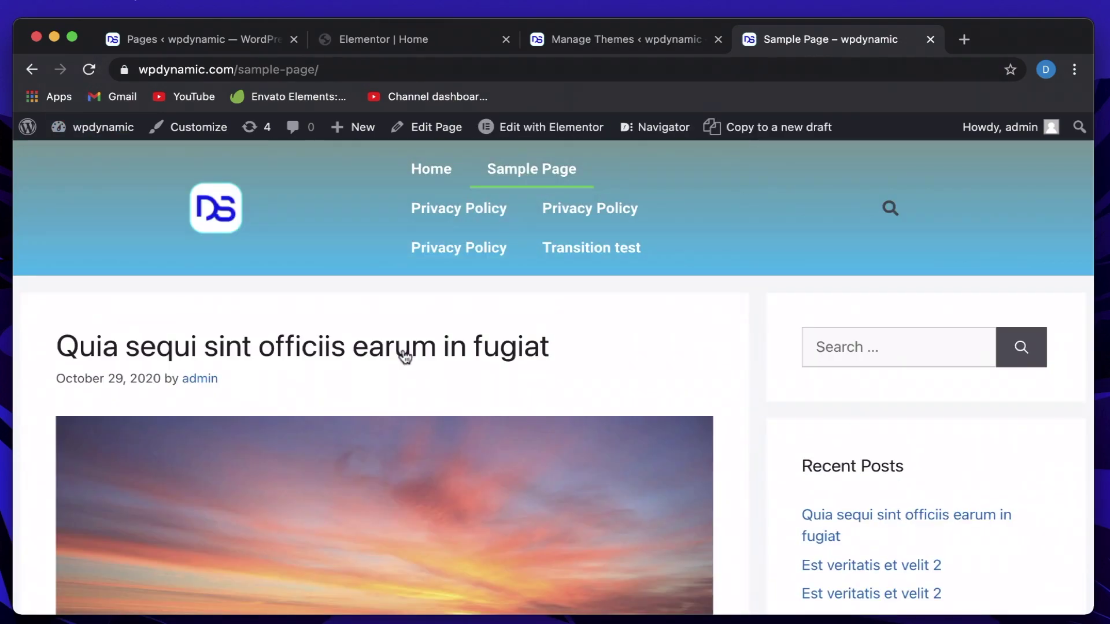
pyautogui.click(424, 183)
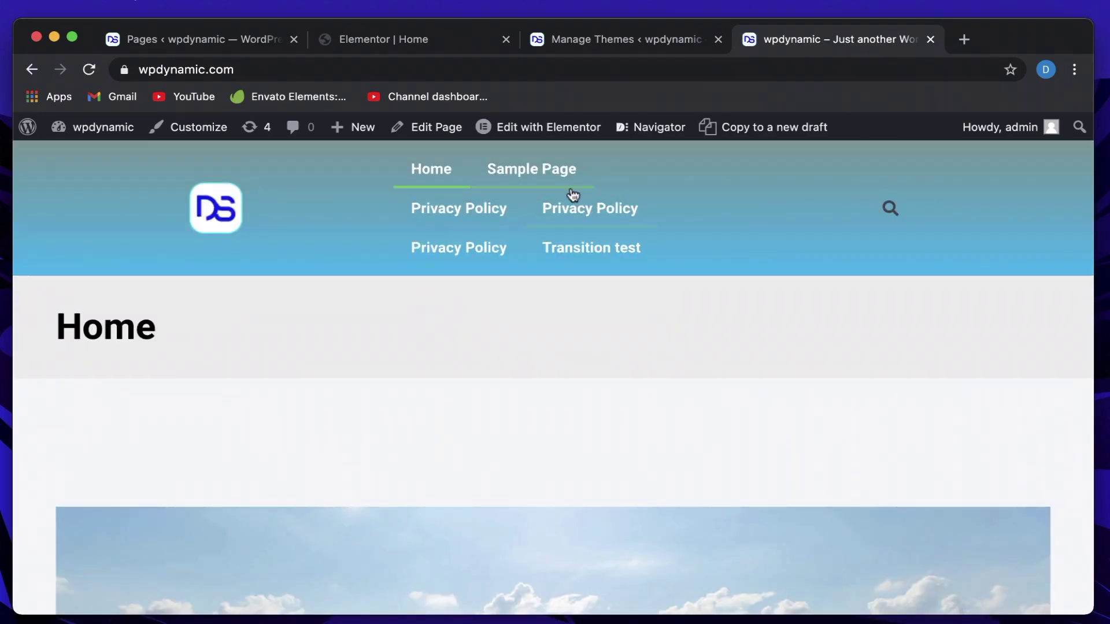
pyautogui.click(573, 194)
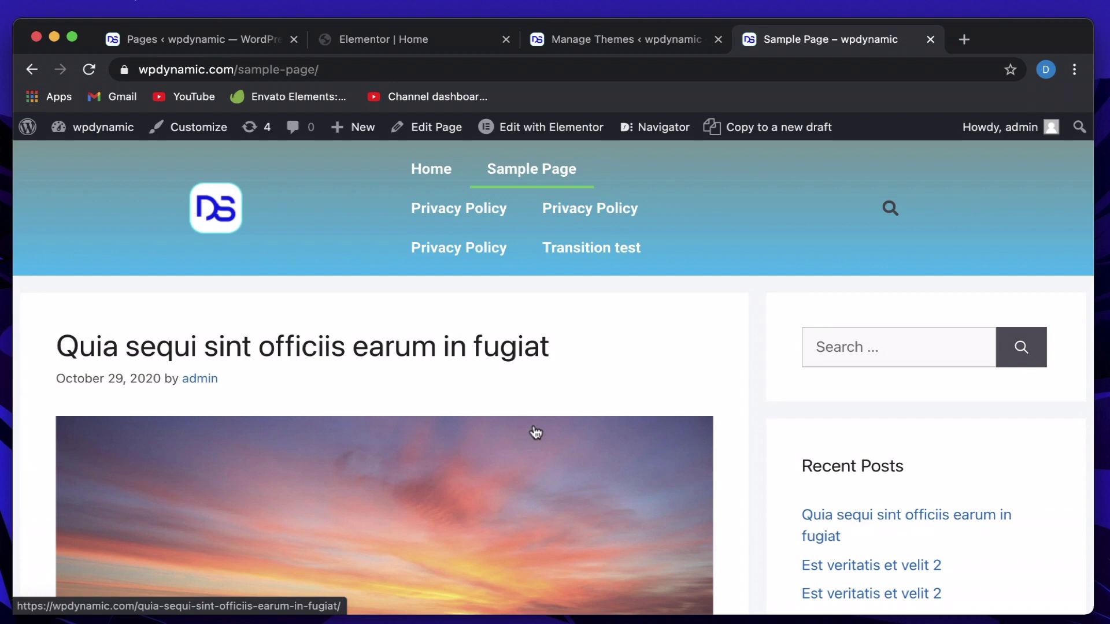
# - Back in the Elementor editor, turn on Loading debug for the loading spin and update the page
pyautogui.click(416, 38)
pyautogui.scroll(-2, 154, 451)
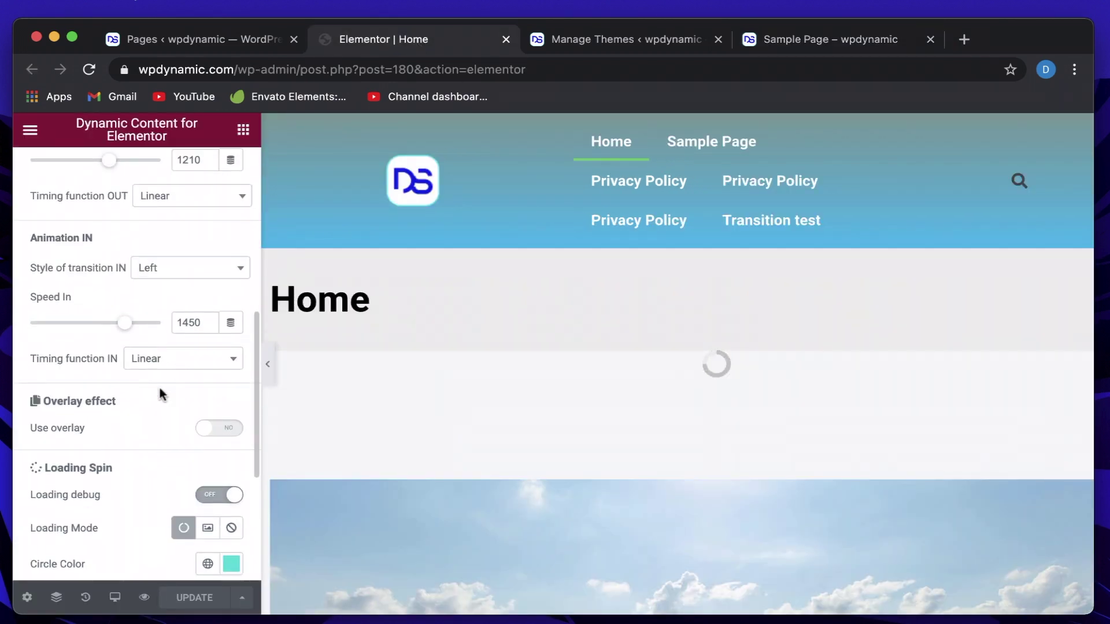
pyautogui.scroll(-3, 141, 421)
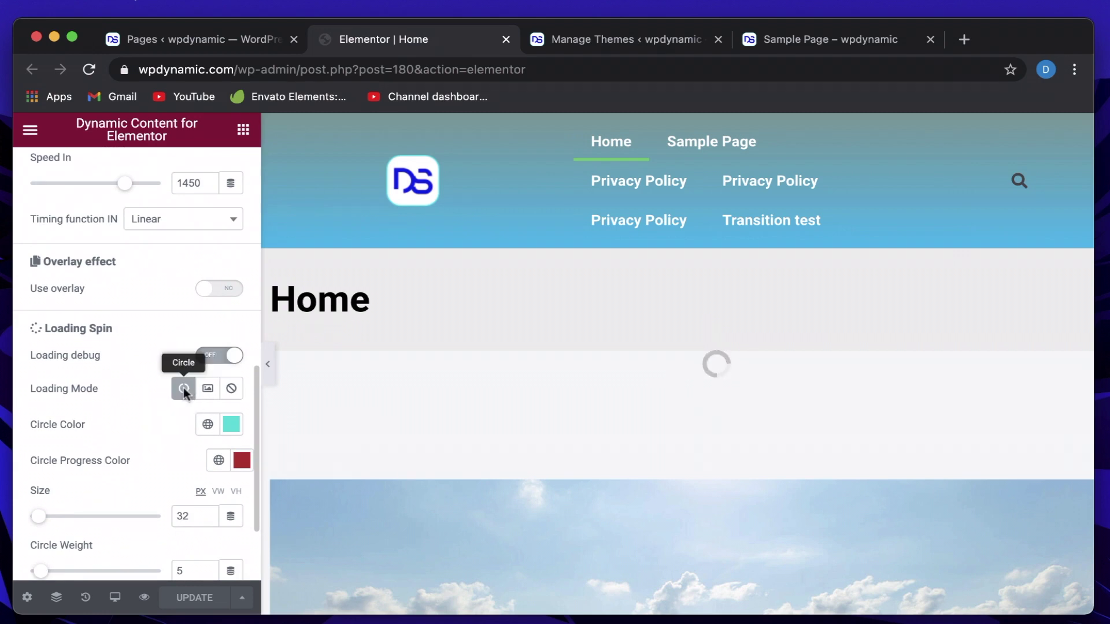
pyautogui.scroll(-2, 151, 457)
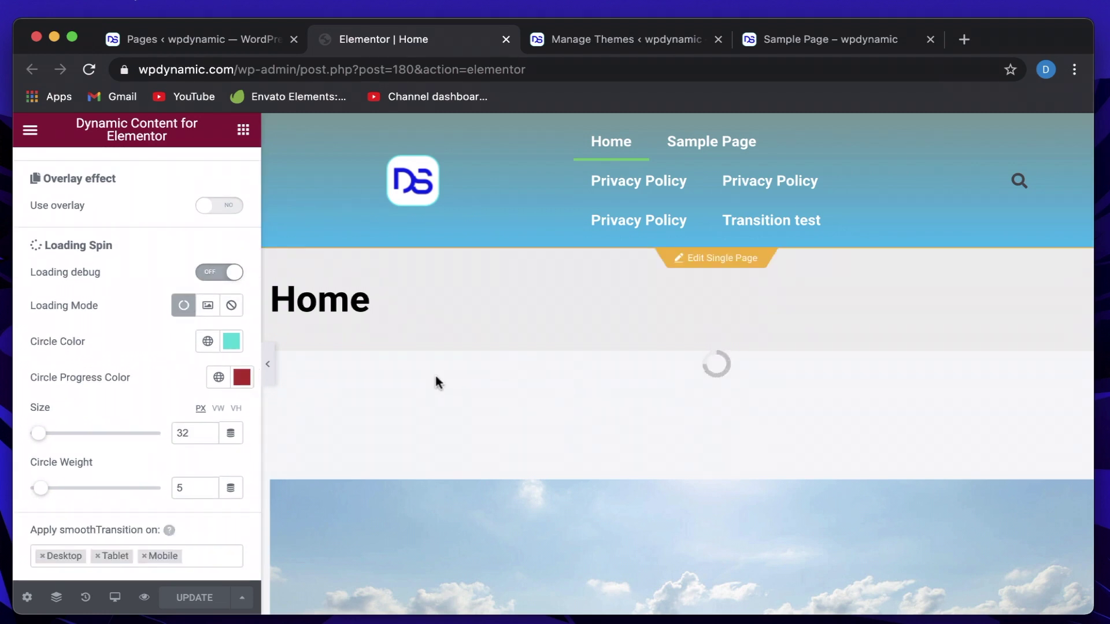
pyautogui.click(215, 276)
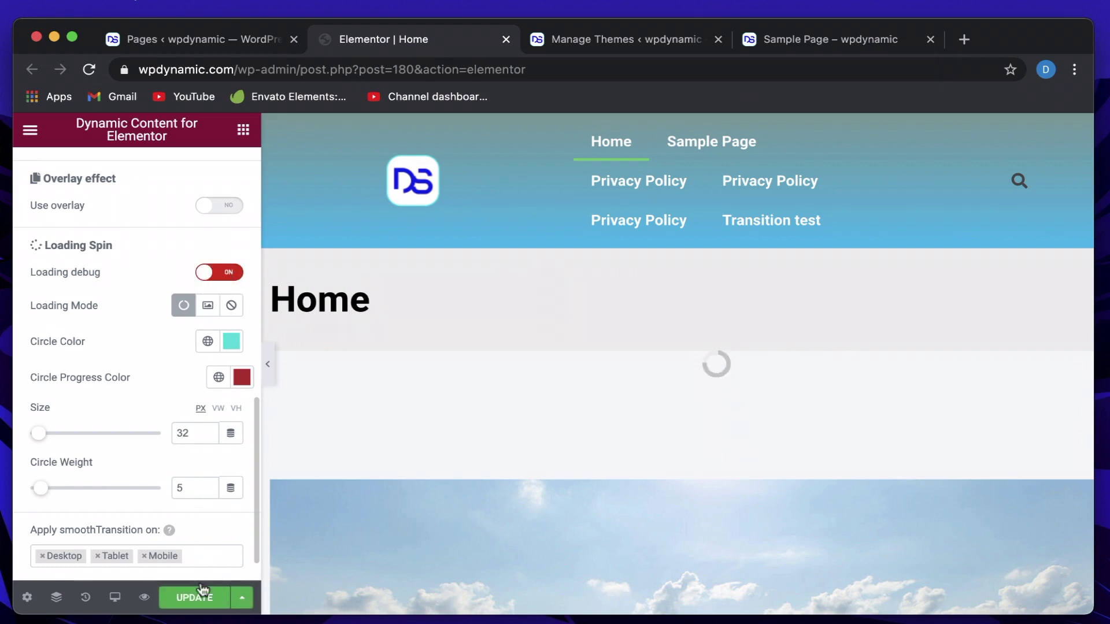
pyautogui.click(204, 603)
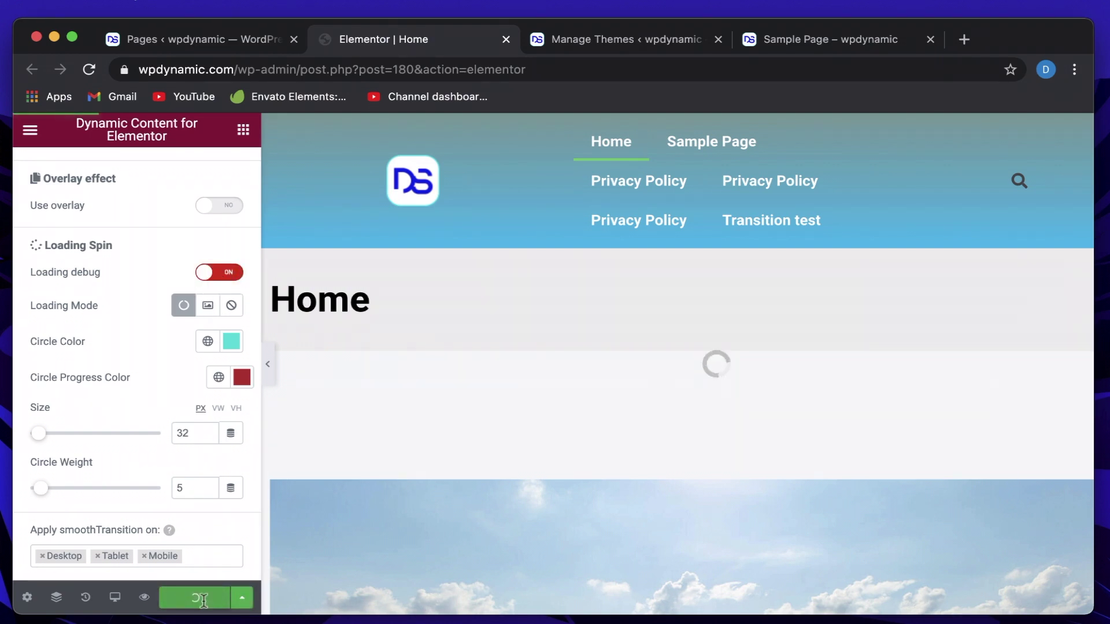
# - Reload the live Sample Page and open Home to check the page transition with Loading debug on
pyautogui.click(817, 37)
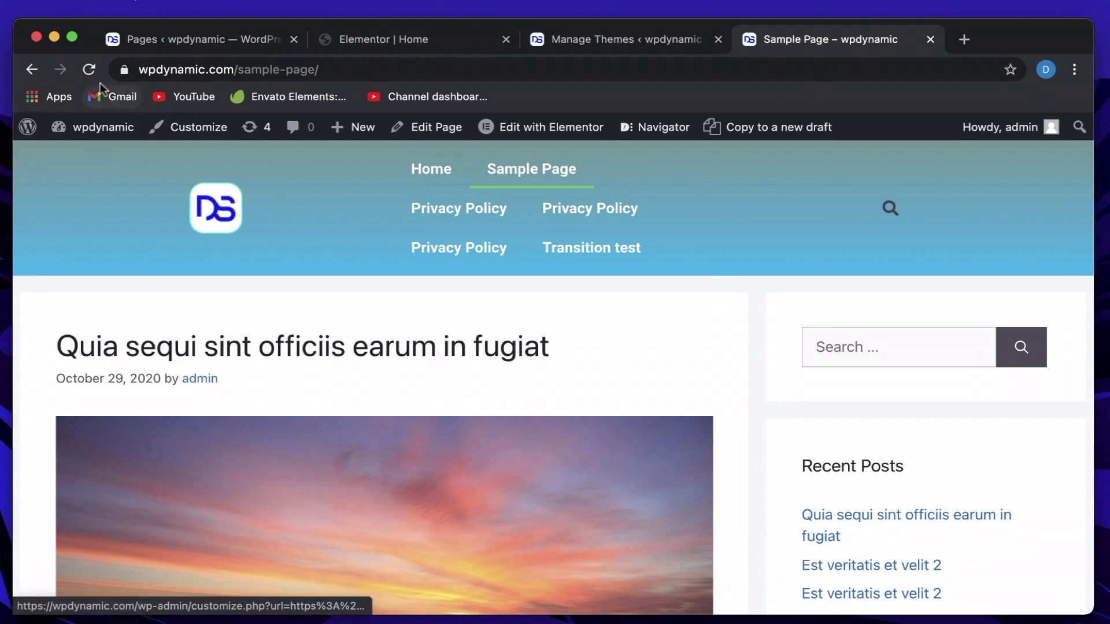
pyautogui.click(88, 69)
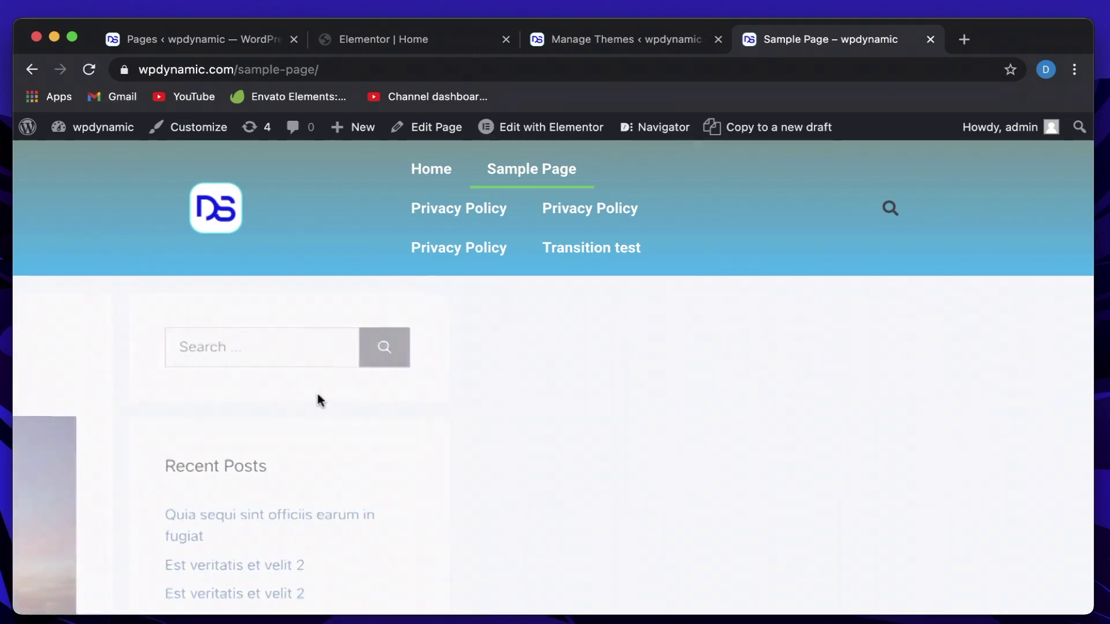
pyautogui.click(444, 169)
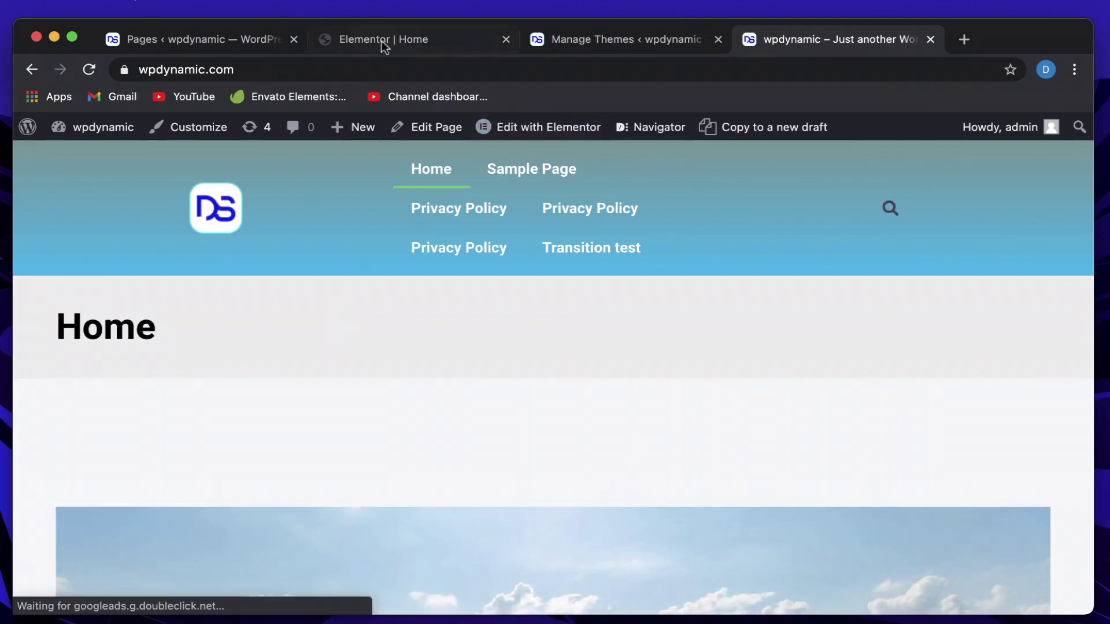
# - In the Elementor editor, switch Loading debug off and on again, and update the page
pyautogui.click(357, 42)
pyautogui.scroll(-2, 182, 370)
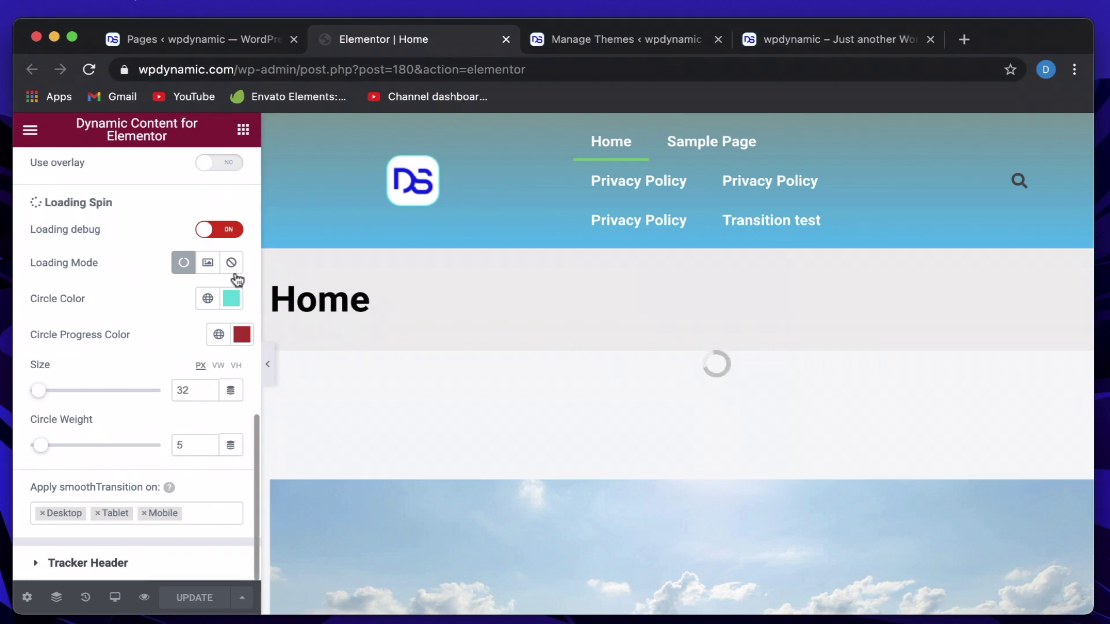
pyautogui.click(220, 231)
pyautogui.click(219, 230)
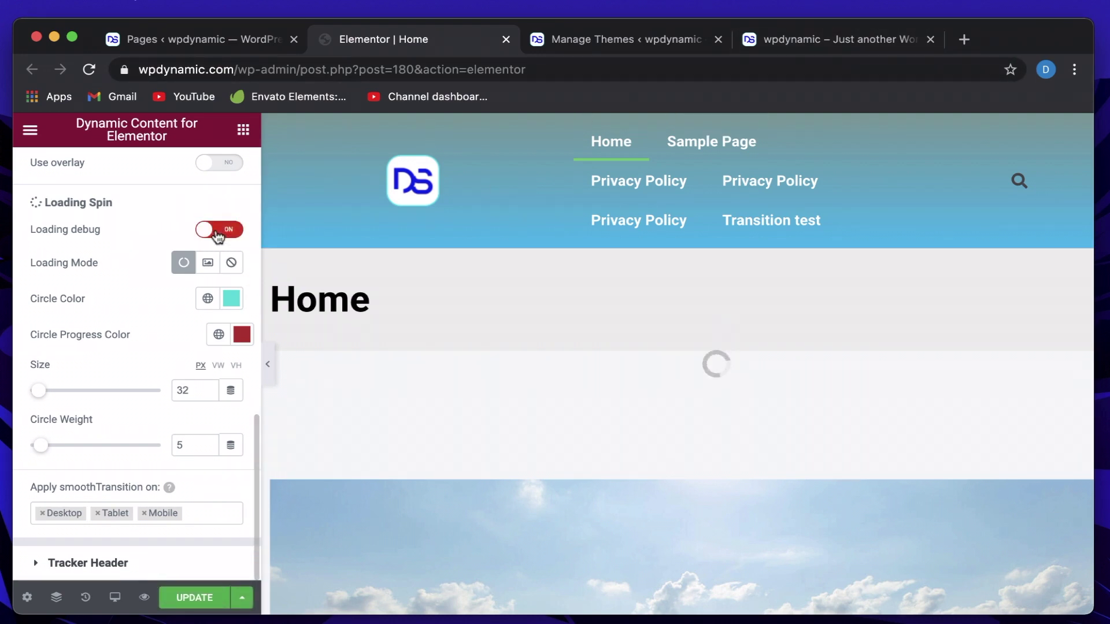
pyautogui.click(195, 597)
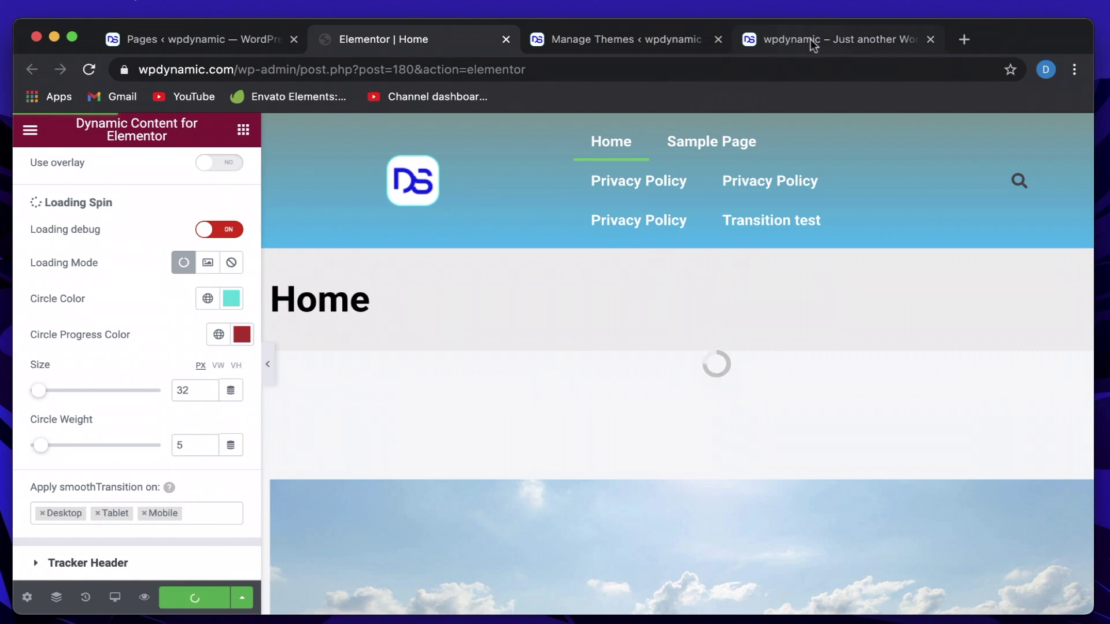
# - On the live site, open Transition test from the Home page's navigation and look through the page's content
pyautogui.click(780, 39)
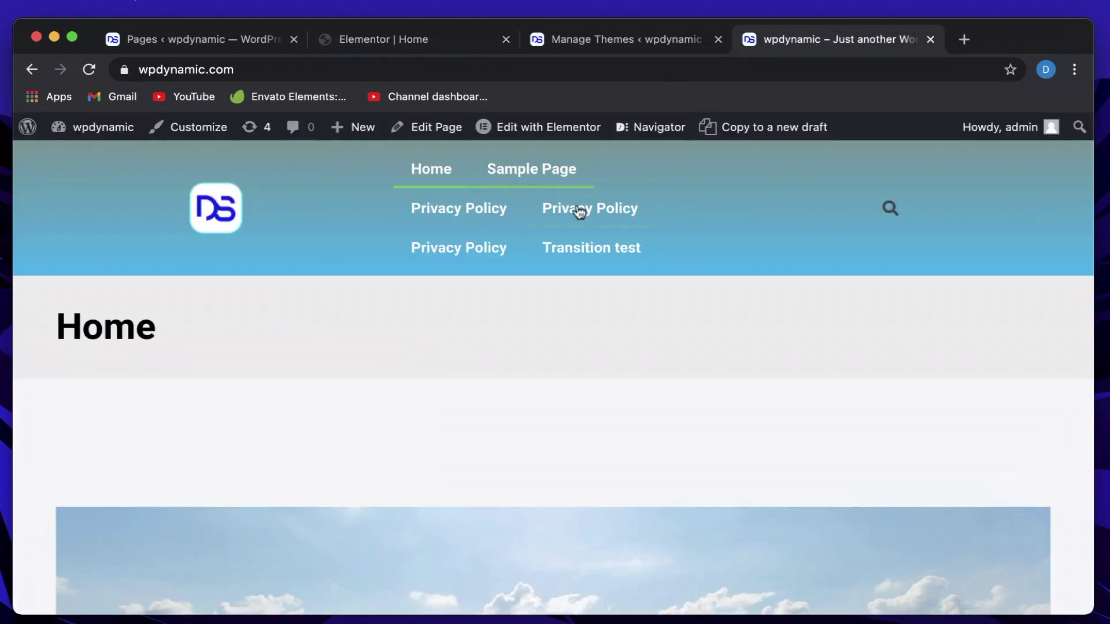
pyautogui.click(591, 257)
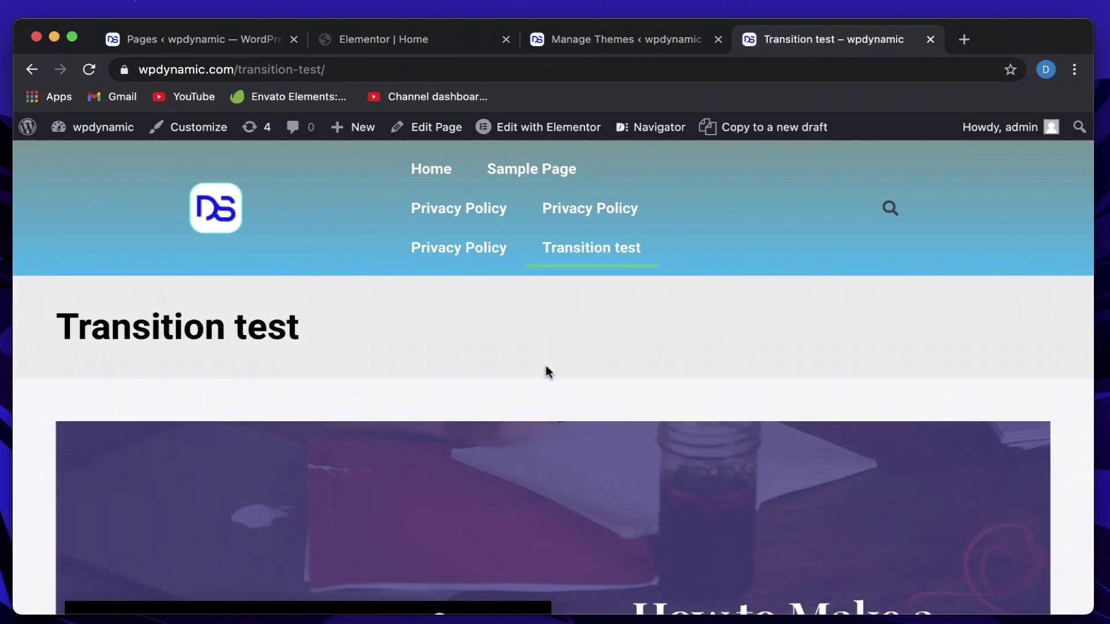
pyautogui.scroll(-10, 548, 372)
pyautogui.scroll(10, 546, 366)
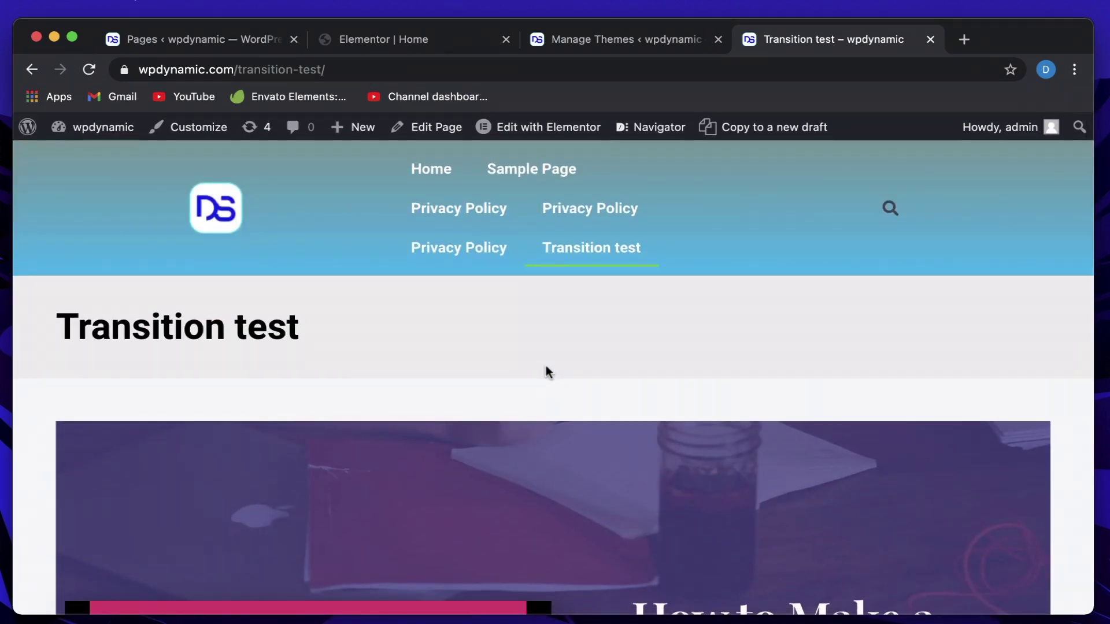
pyautogui.scroll(-10, 548, 371)
pyautogui.scroll(-5, 546, 365)
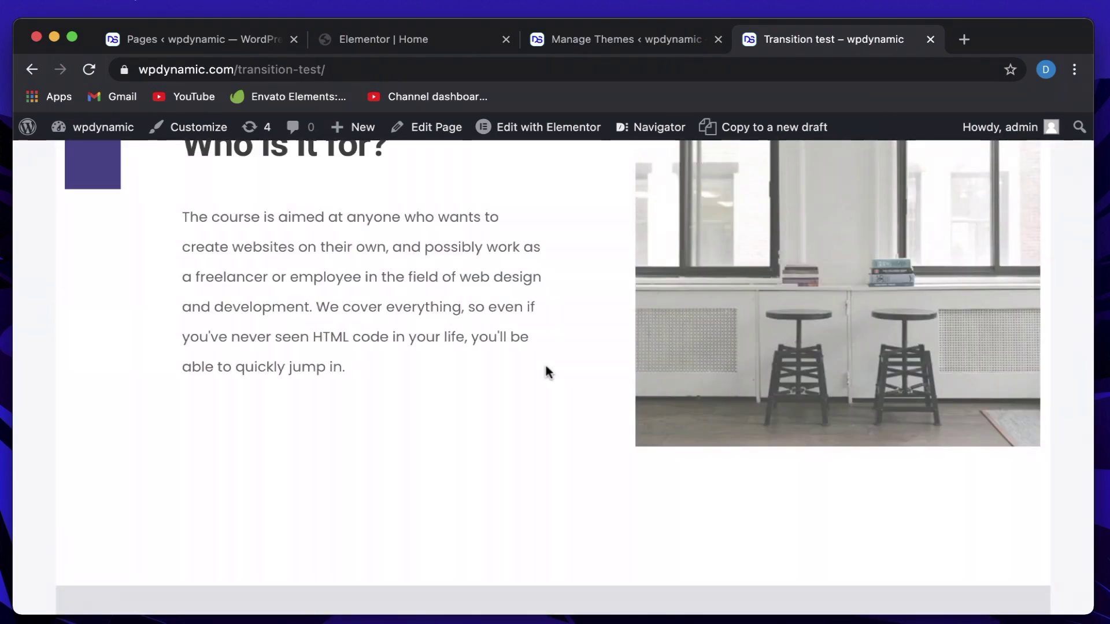
pyautogui.scroll(15, 548, 371)
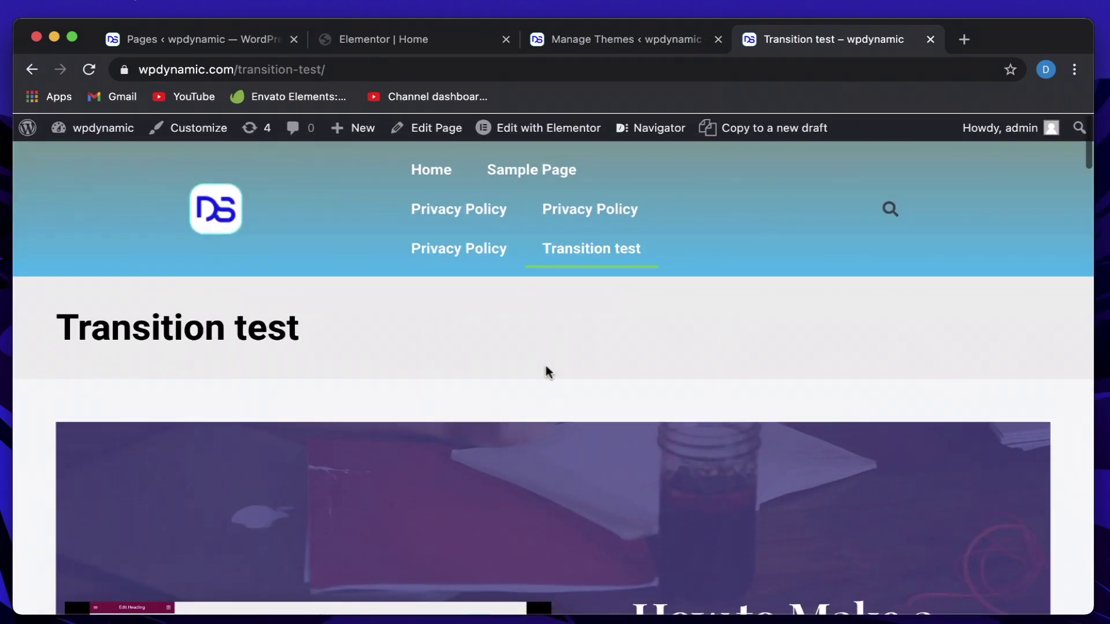
# - Return to the Elementor editor, turn on the overlay effect in the transition settings, and update the page
pyautogui.click(434, 49)
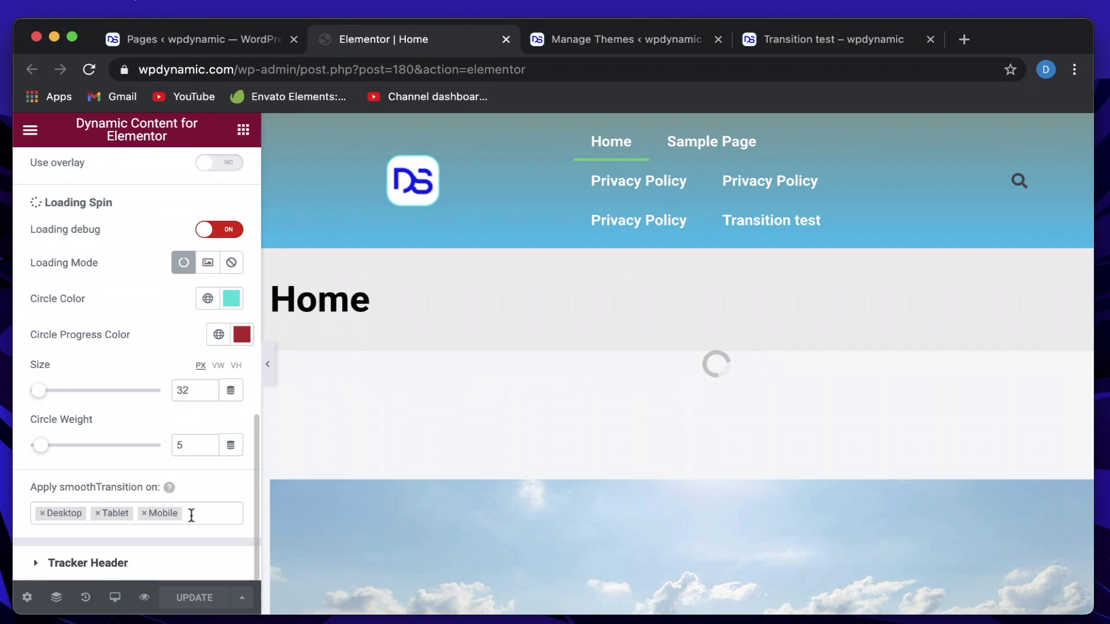
pyautogui.scroll(2, 191, 515)
pyautogui.scroll(-2, 191, 513)
pyautogui.scroll(2, 178, 322)
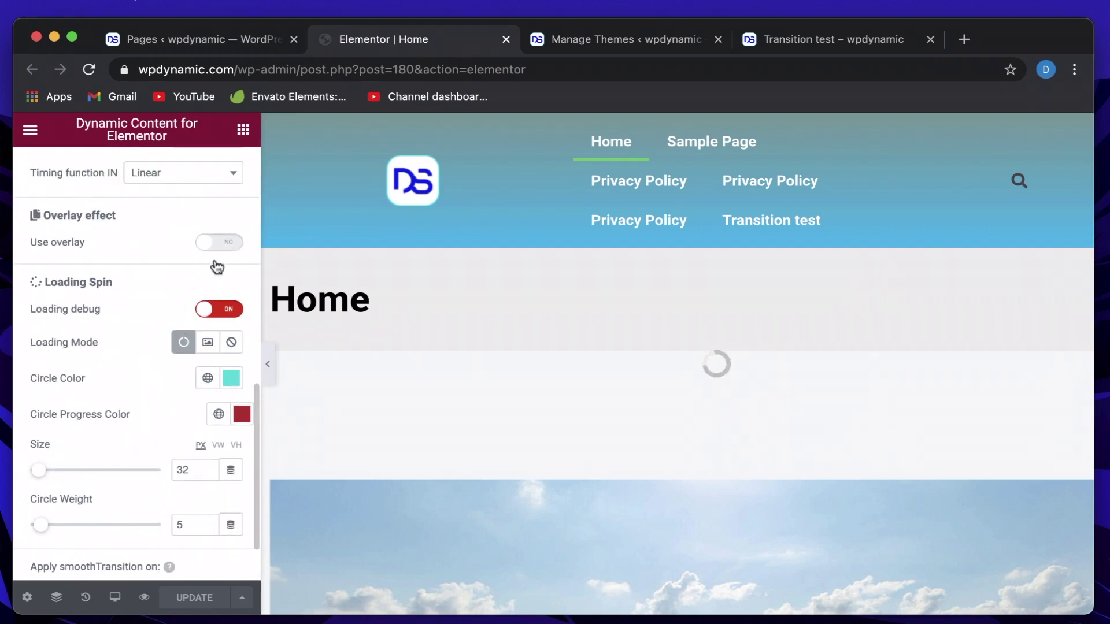
pyautogui.click(225, 243)
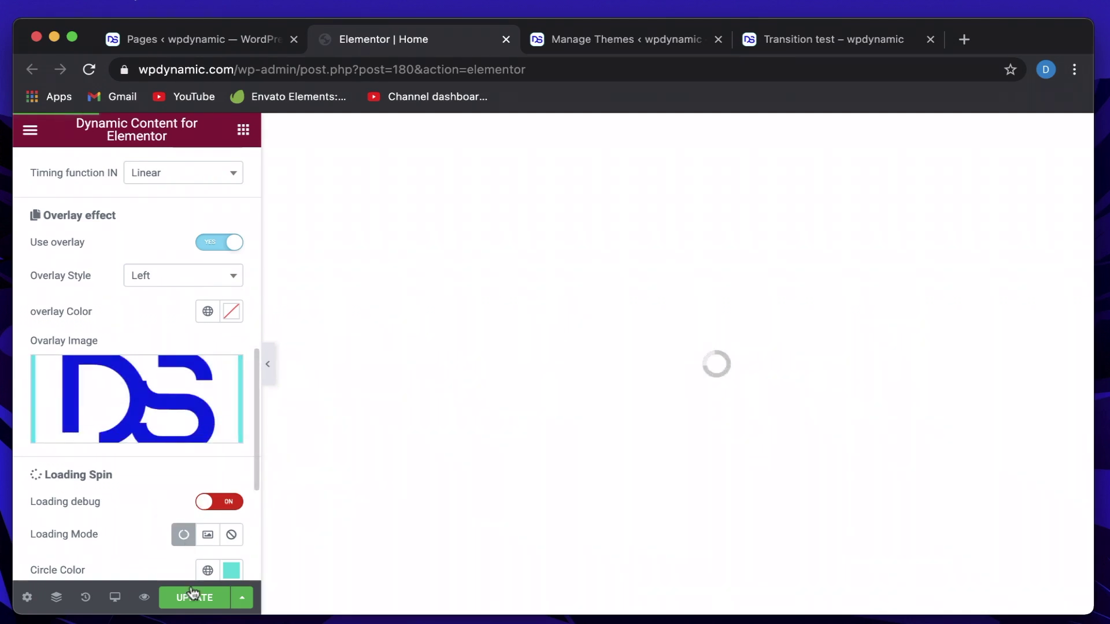
pyautogui.scroll(-2, 133, 369)
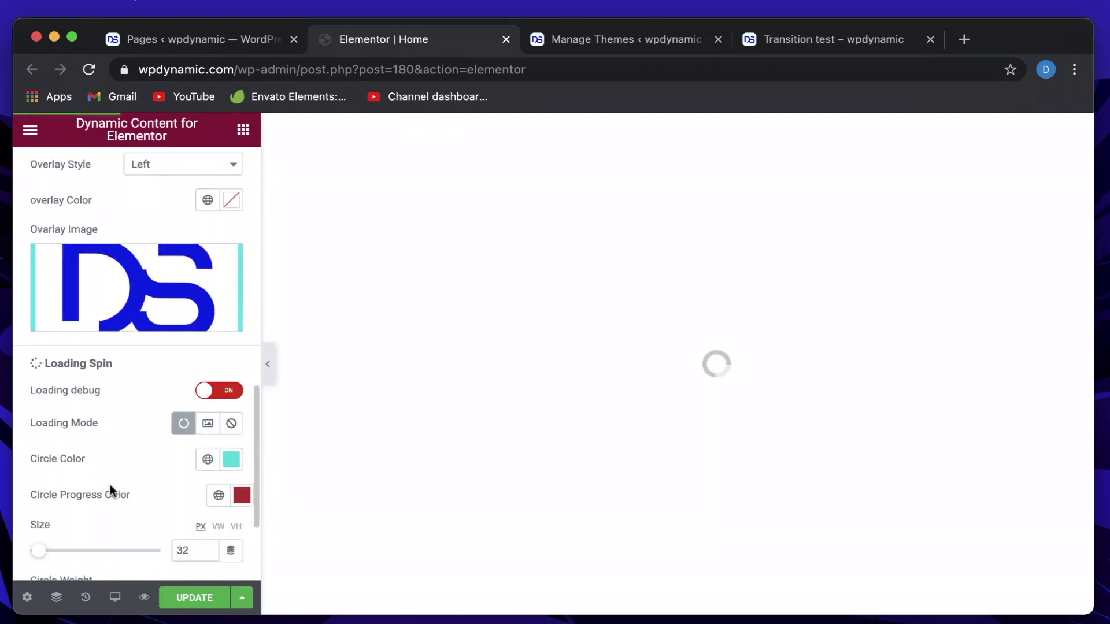
pyautogui.click(197, 597)
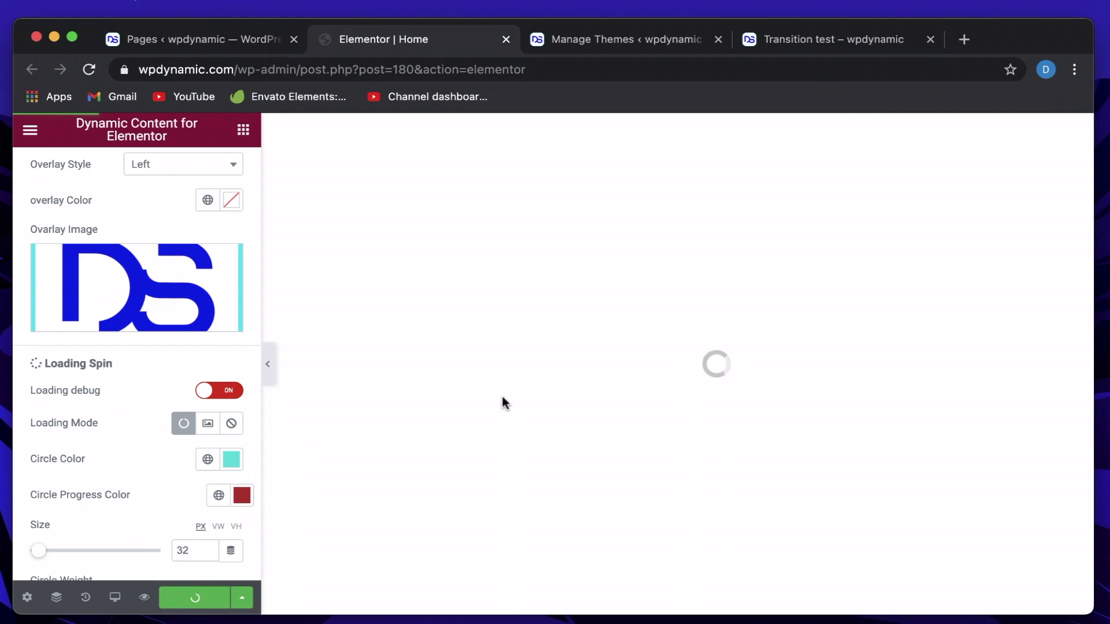
# - Test the overlay on the live site by opening Home and Transition test, checking the active theme in between
pyautogui.click(800, 44)
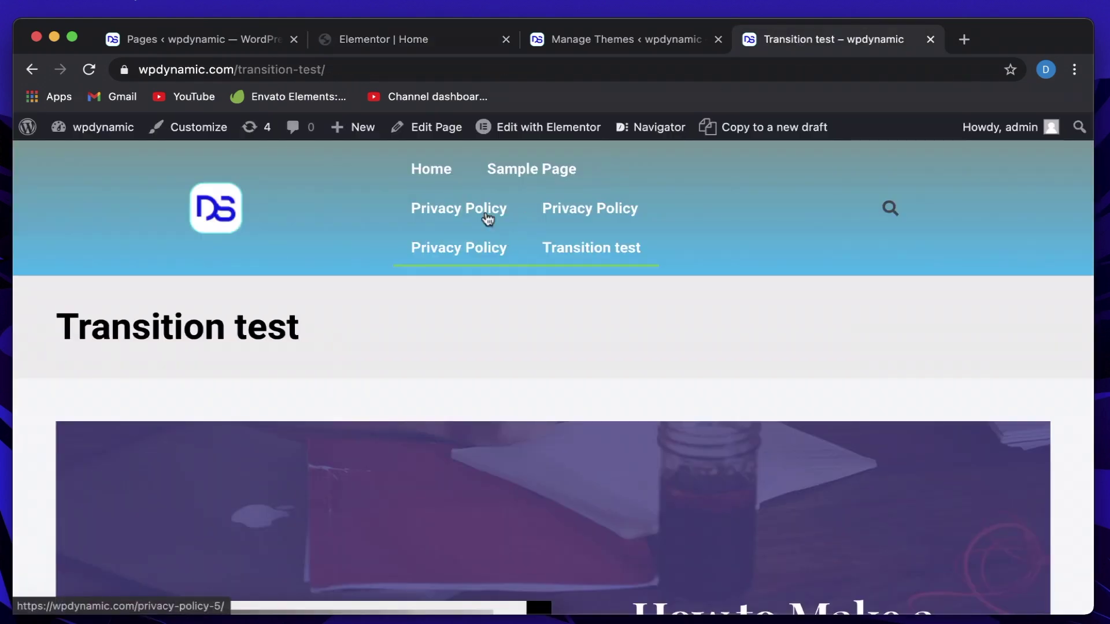
pyautogui.click(431, 174)
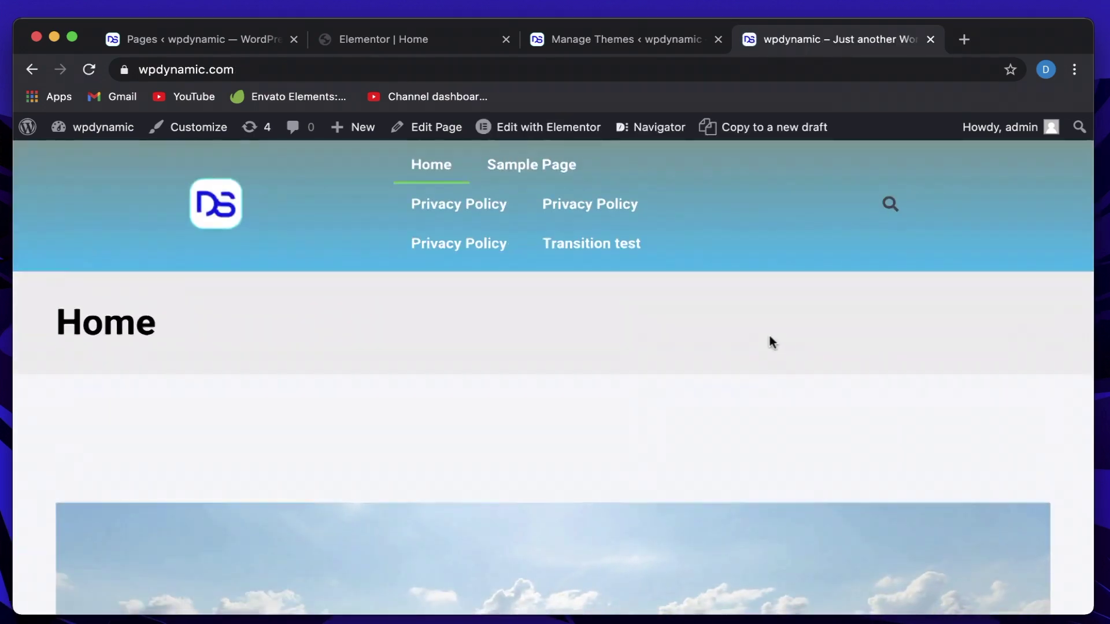
pyautogui.scroll(-1, 772, 342)
pyautogui.click(636, 38)
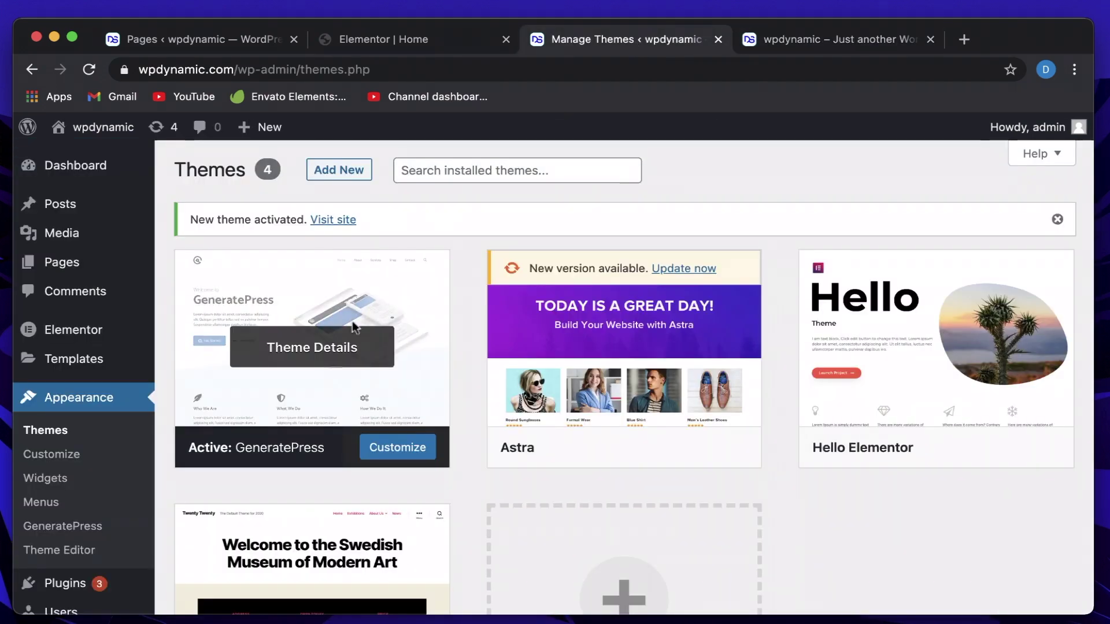
pyautogui.click(816, 39)
pyautogui.scroll(1, 428, 237)
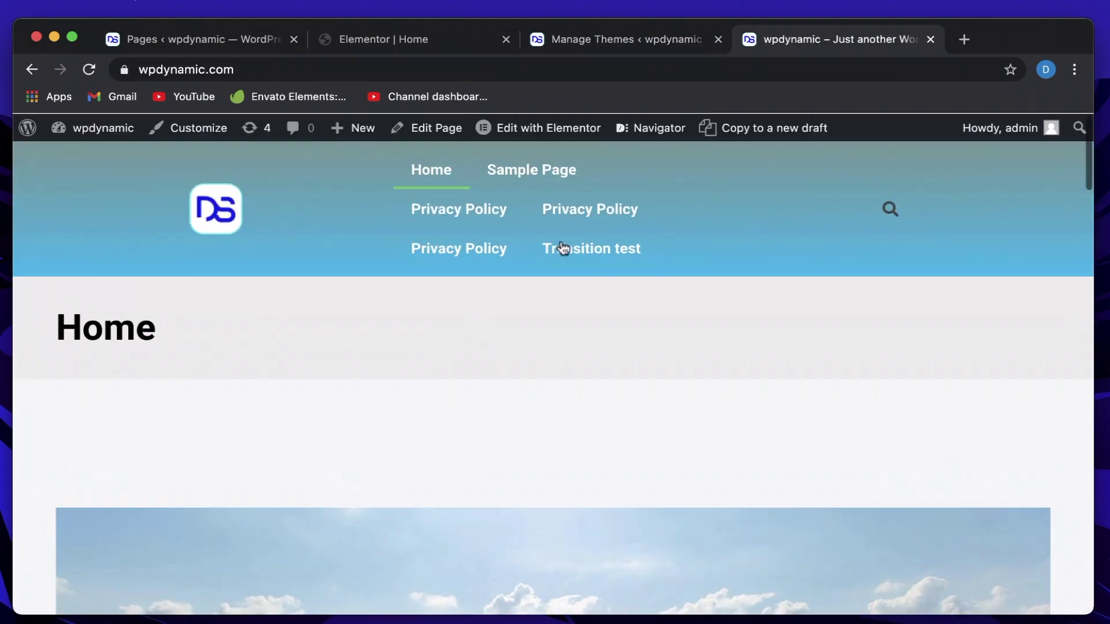
pyautogui.click(569, 249)
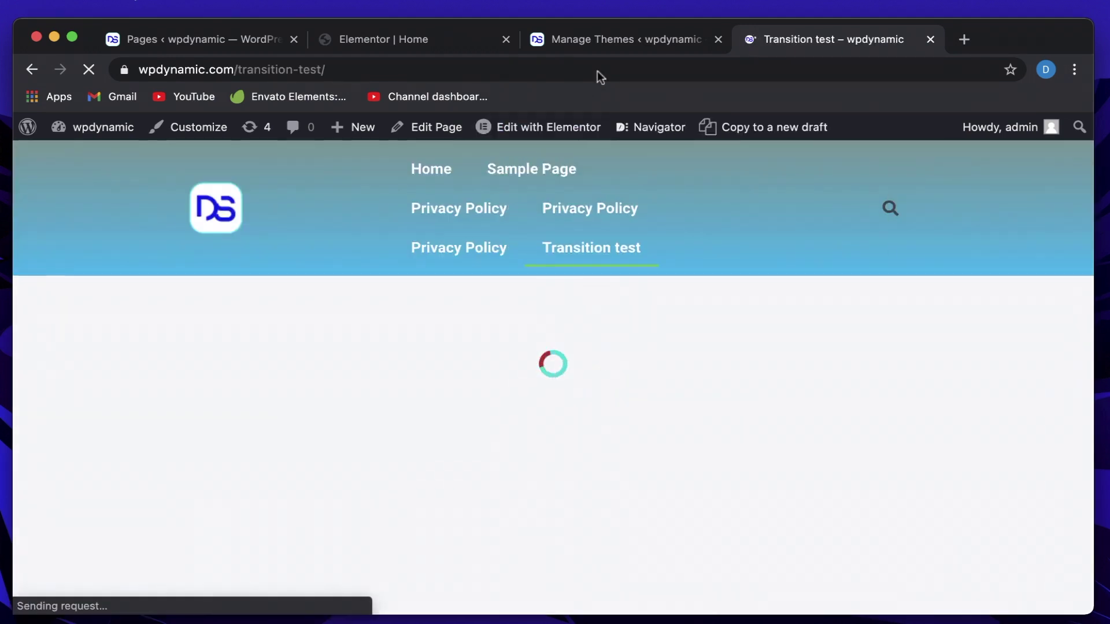
# - Return to the transition settings in the Elementor editor and turn off the overlay effect
pyautogui.click(574, 41)
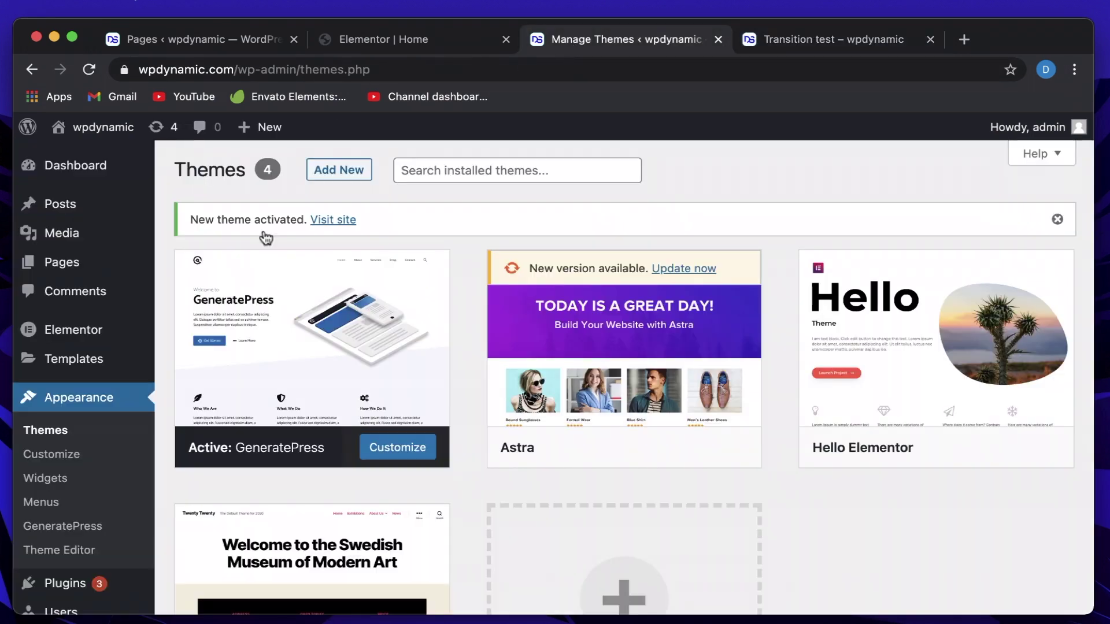
pyautogui.click(468, 36)
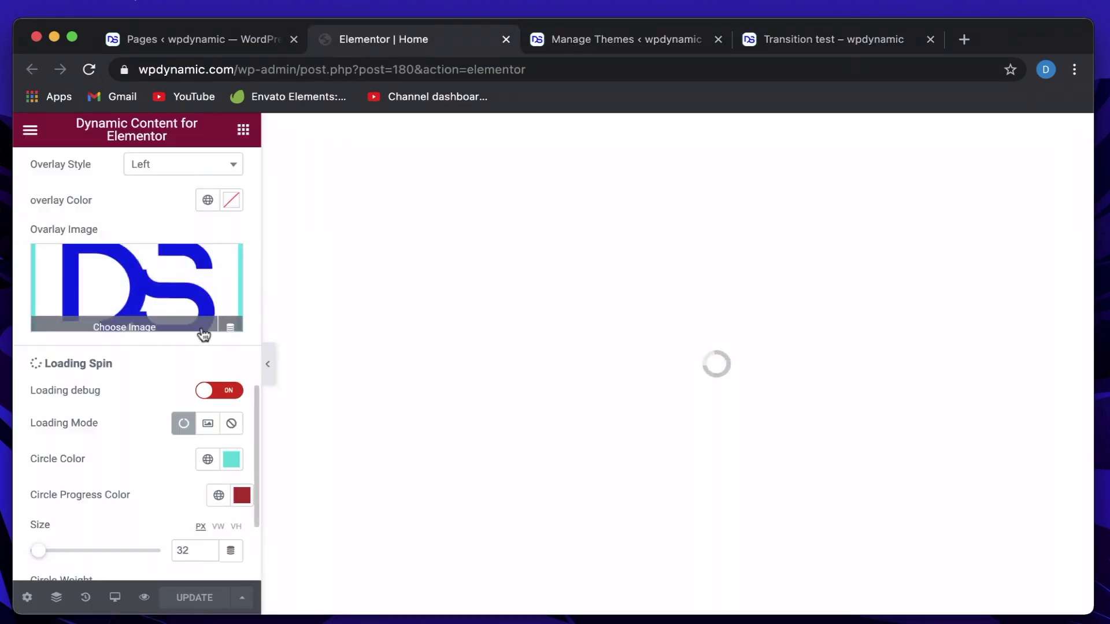
pyautogui.scroll(3, 197, 243)
pyautogui.click(219, 222)
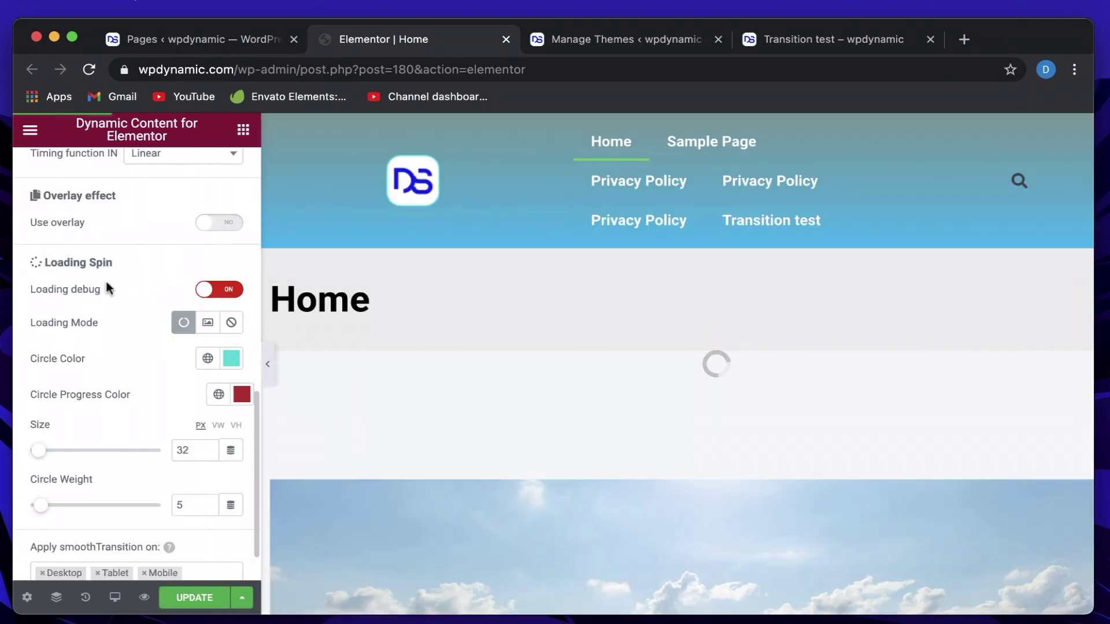
pyautogui.scroll(-2, 174, 405)
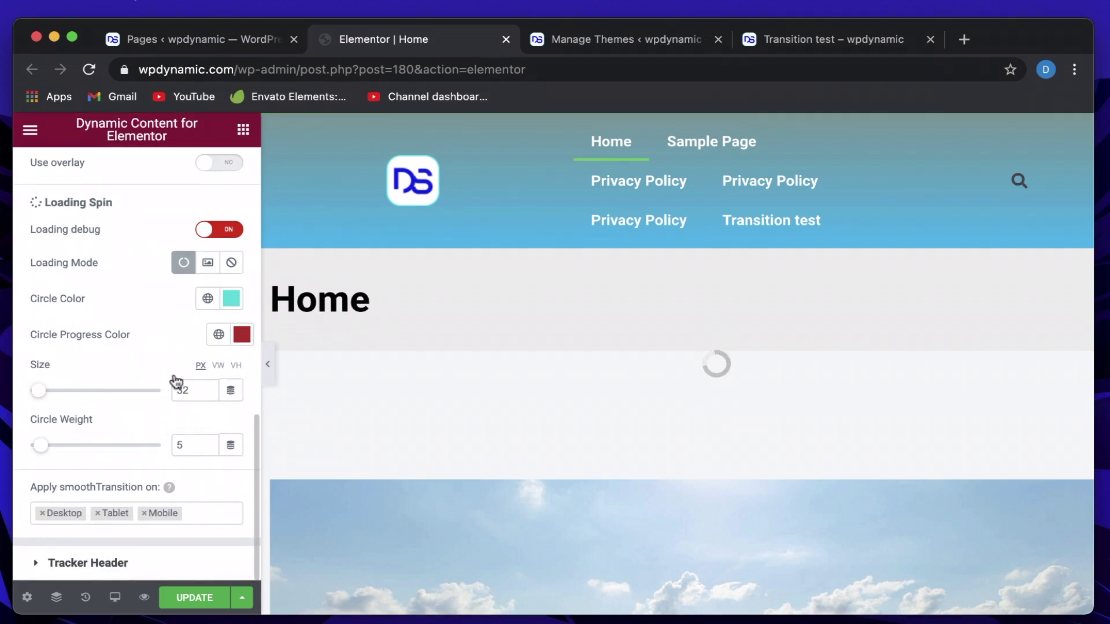
# - Review the smooth transition settings back to the selector wrapper, collapse the section, and update the page
pyautogui.scroll(5, 155, 453)
pyautogui.scroll(8, 155, 453)
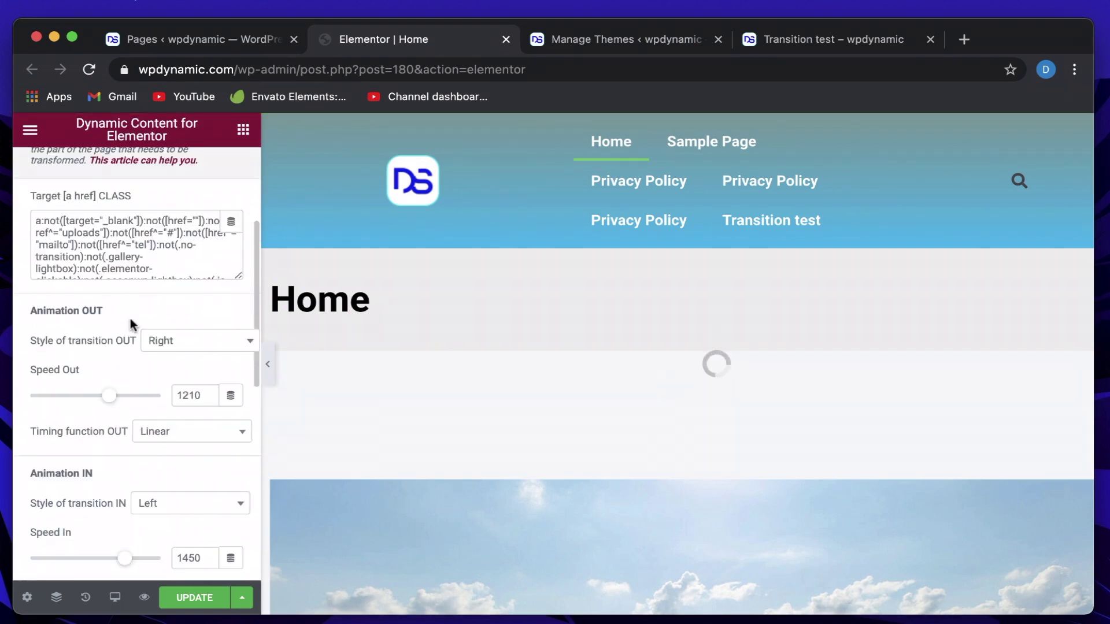
pyautogui.click(127, 289)
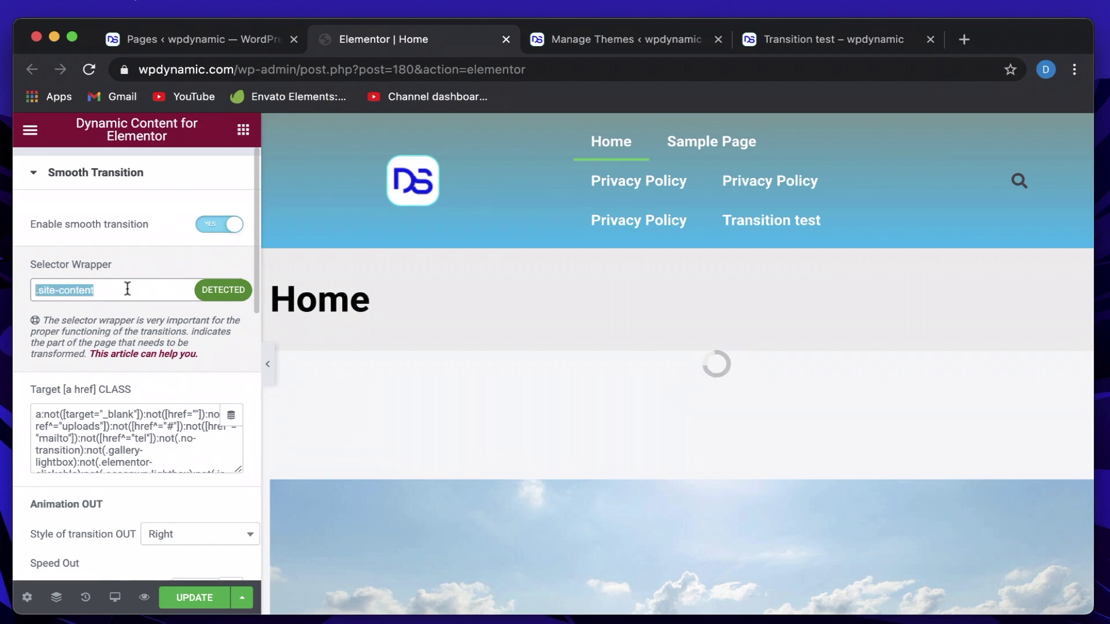
pyautogui.click(132, 182)
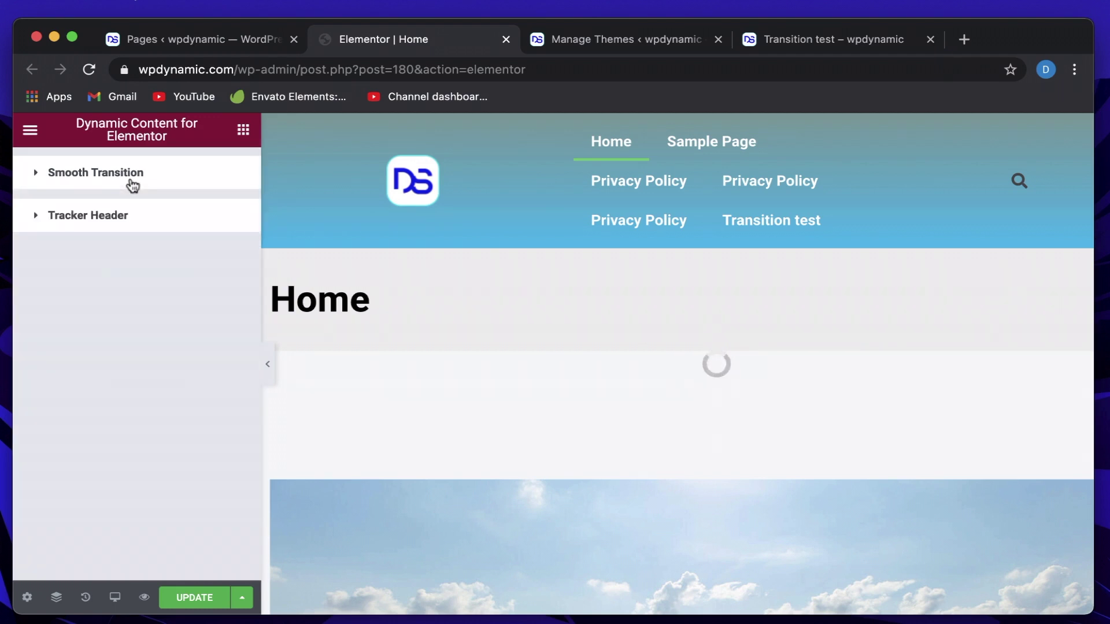
pyautogui.click(199, 601)
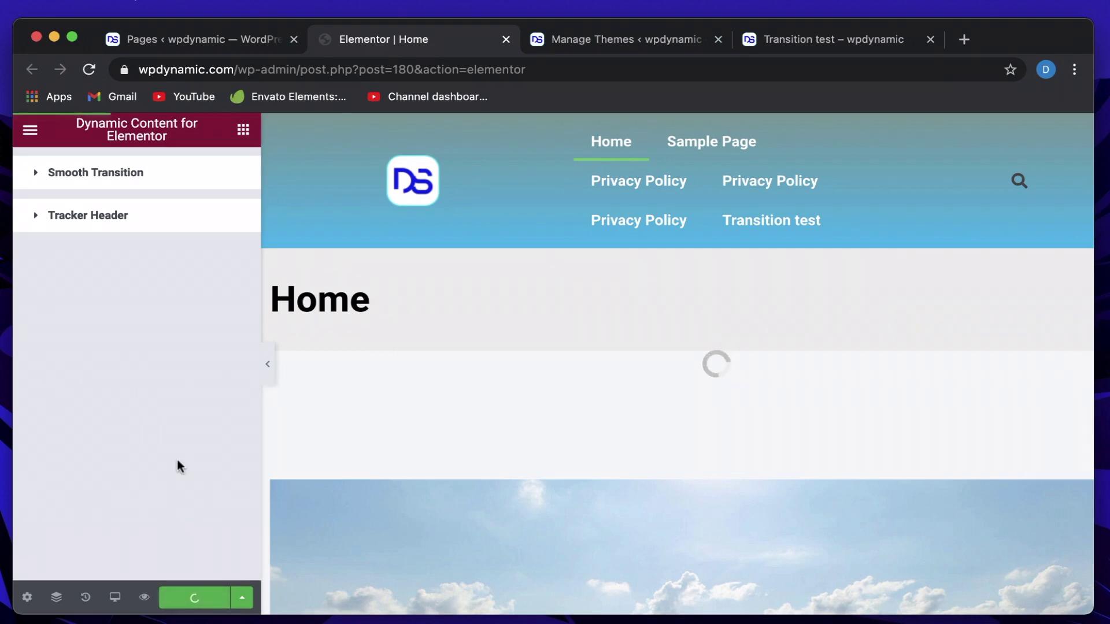
# - Switch to the WordPress theme management page and activate the Hello Elementor theme
pyautogui.click(214, 44)
pyautogui.scroll(5, 540, 255)
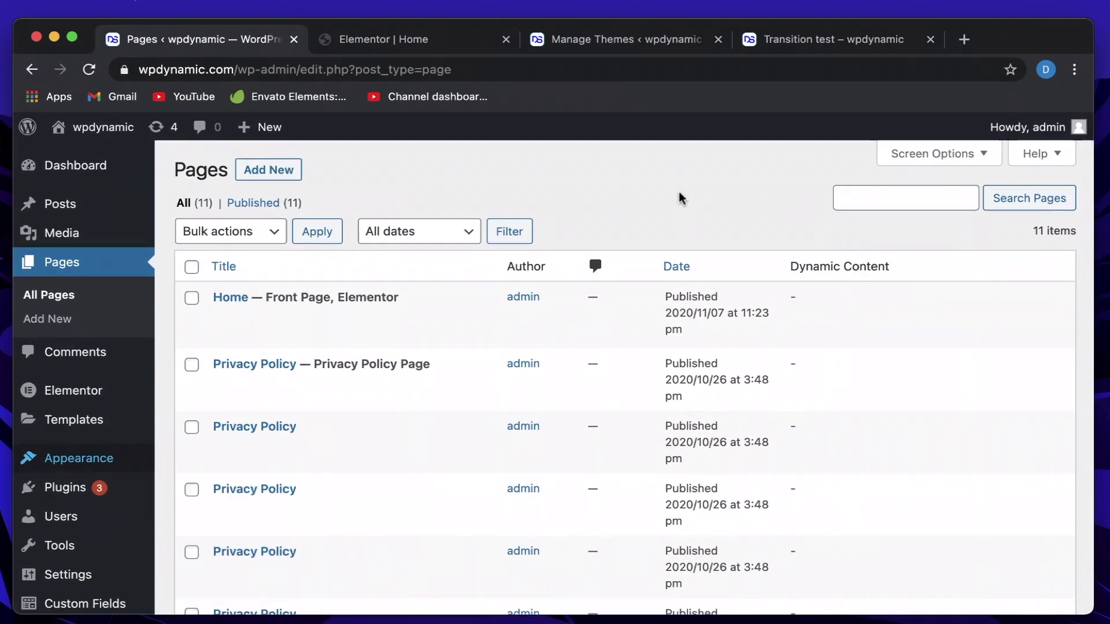
pyautogui.click(651, 43)
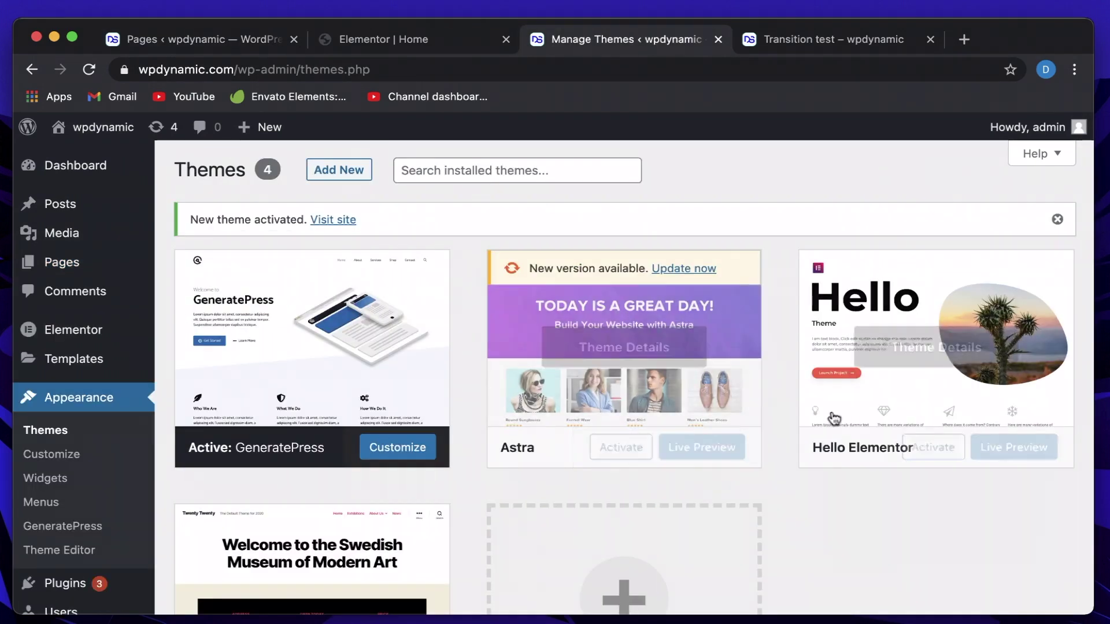
pyautogui.click(946, 451)
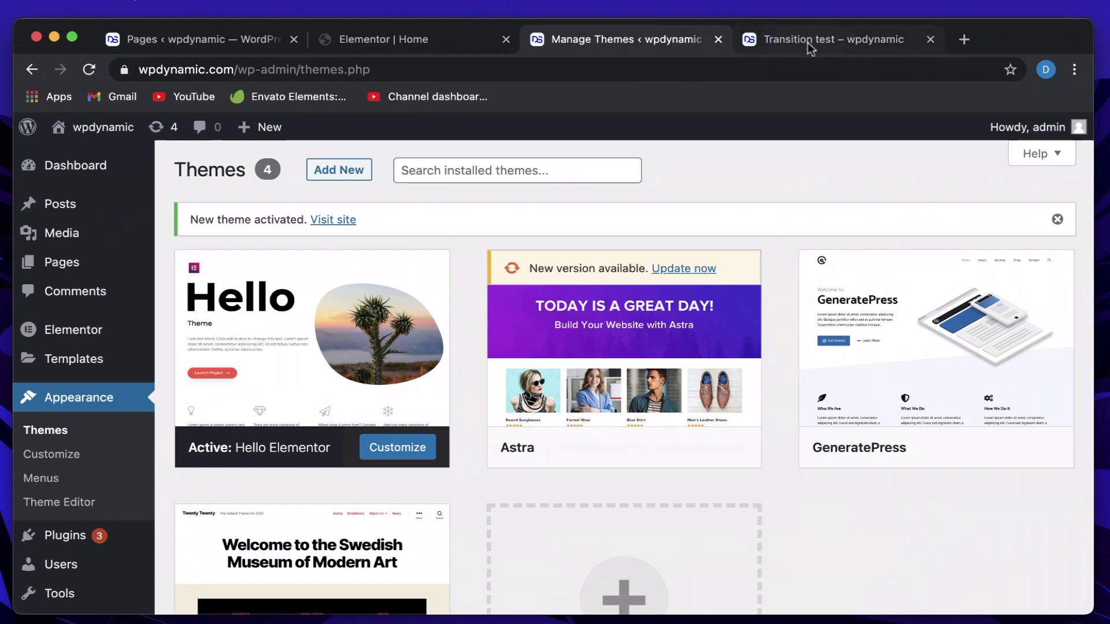
# - Return to the Elementor editor, check the Smooth Transition selector wrapper, and update the page again
pyautogui.click(807, 43)
pyautogui.click(423, 39)
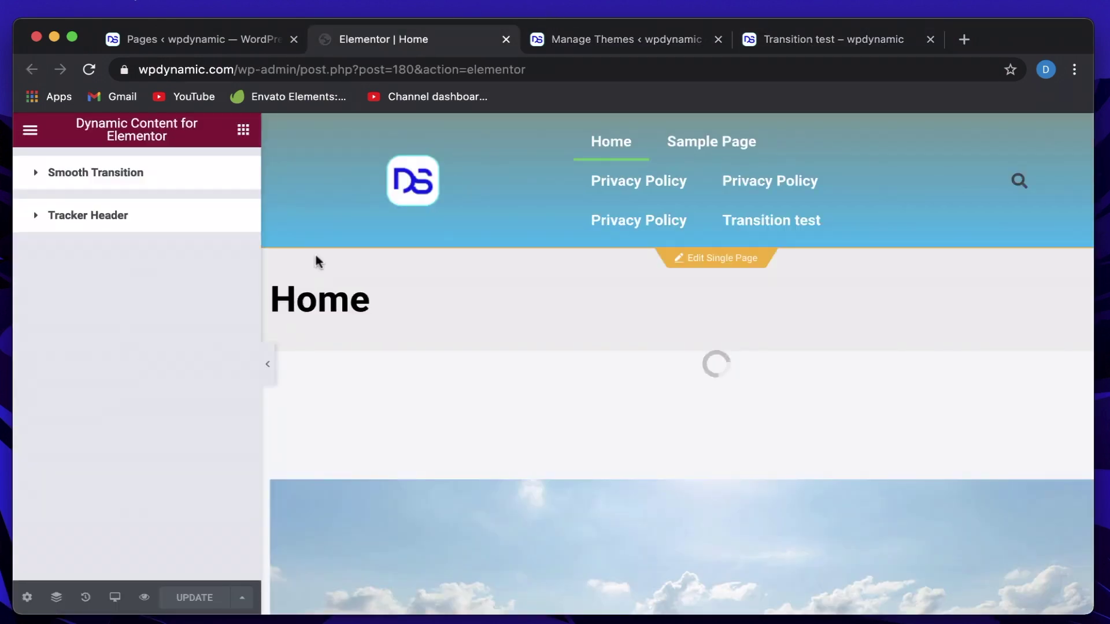
pyautogui.click(133, 174)
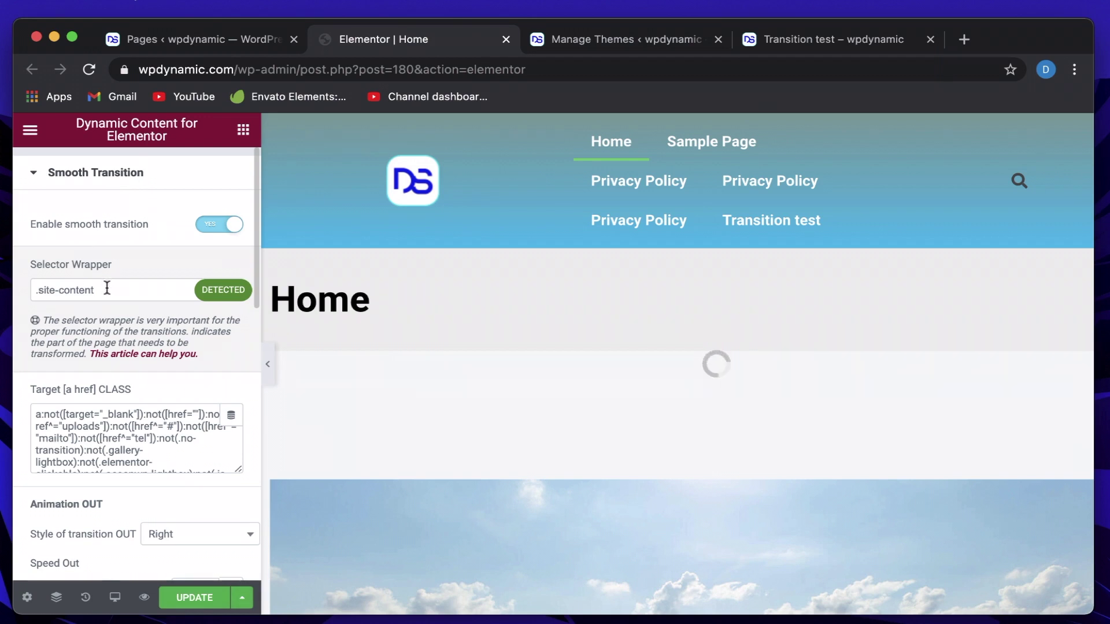
pyautogui.click(196, 597)
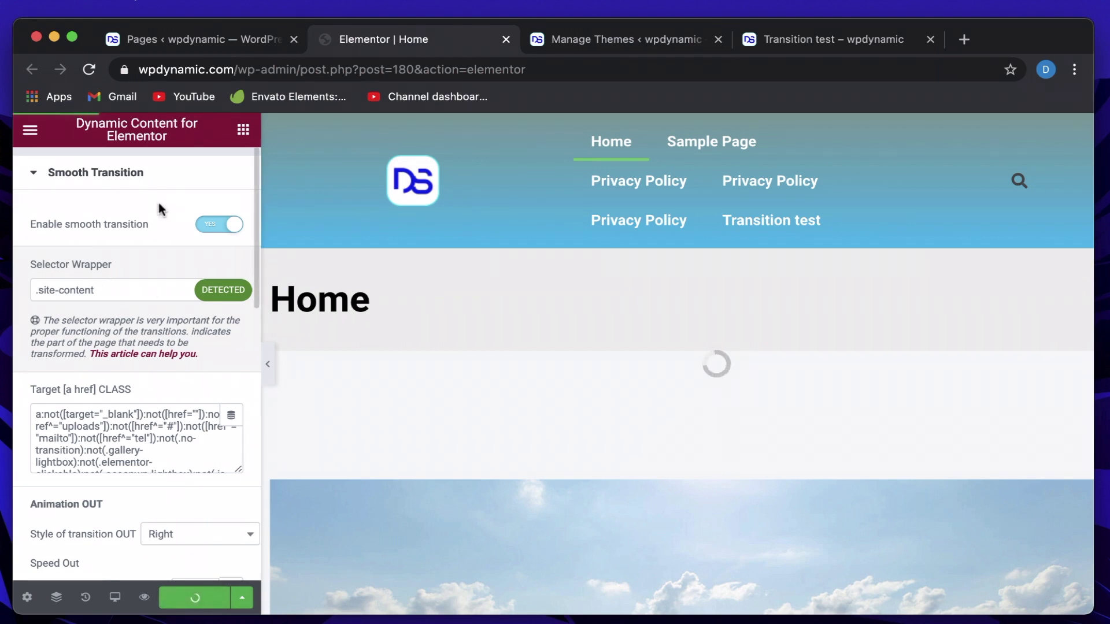
pyautogui.click(132, 173)
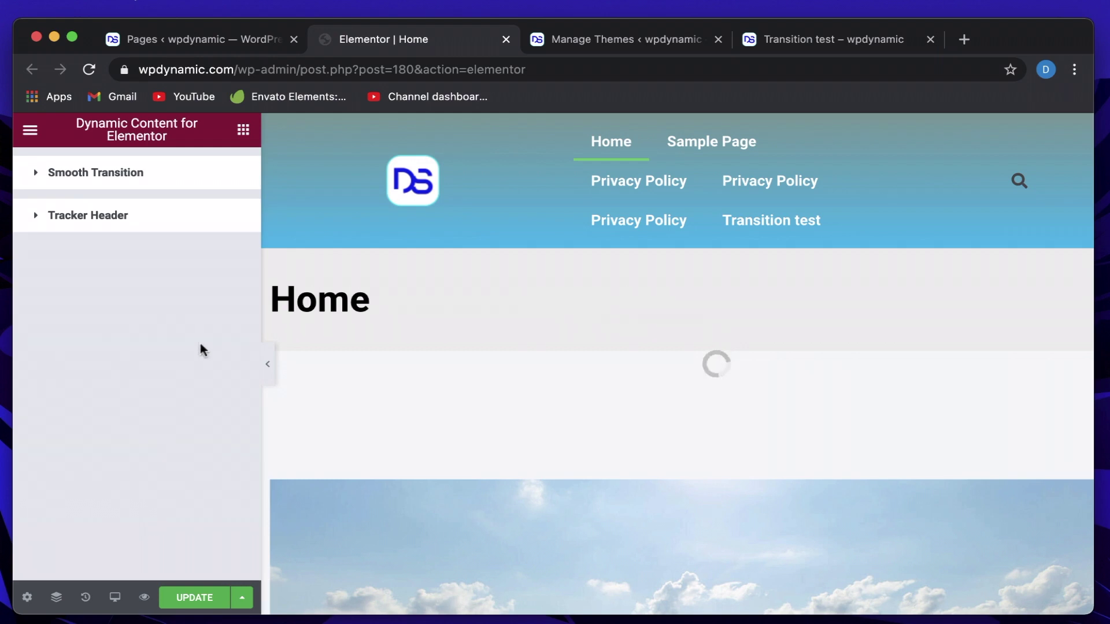
pyautogui.click(192, 597)
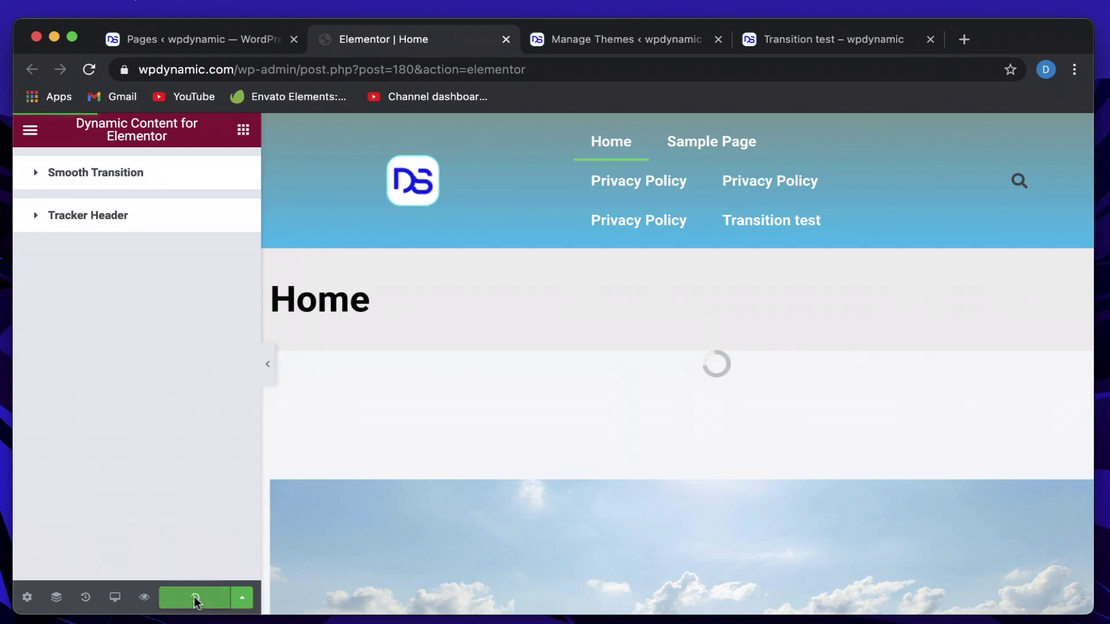
# - Reload the editor, reopen the Dynamic Content for Elementor settings to check the selector wrapper, and update the page
pyautogui.click(88, 69)
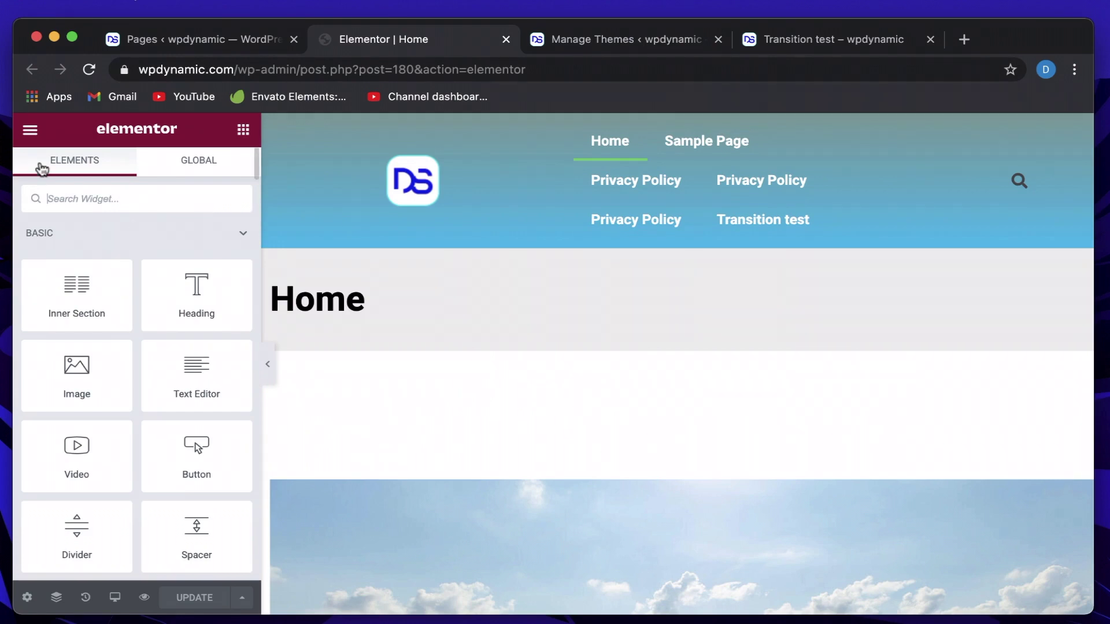
pyautogui.click(32, 130)
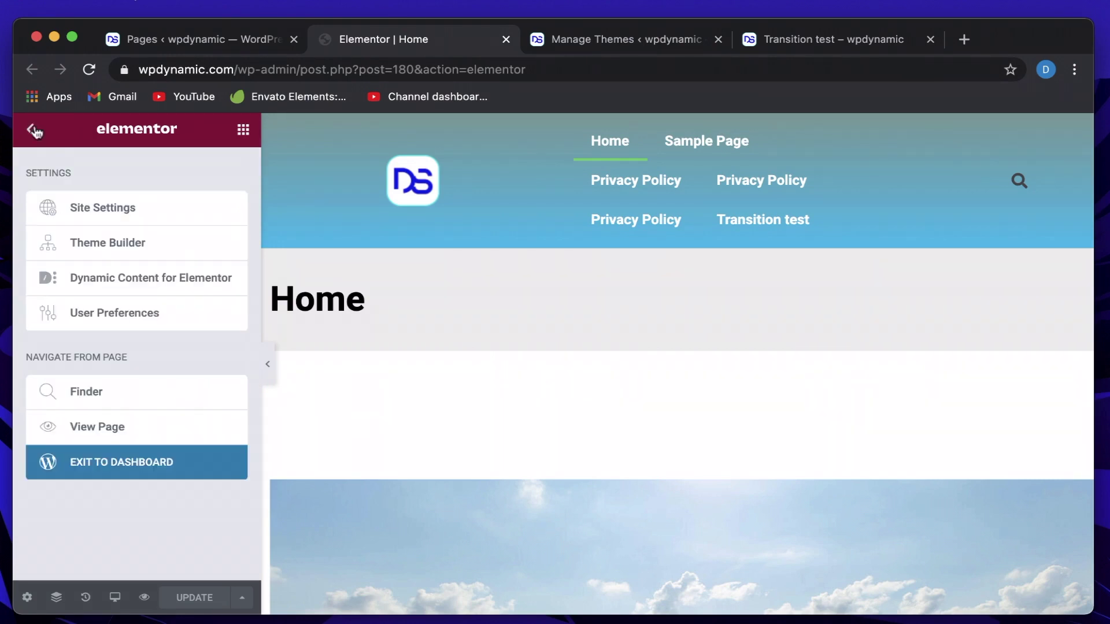
pyautogui.click(93, 278)
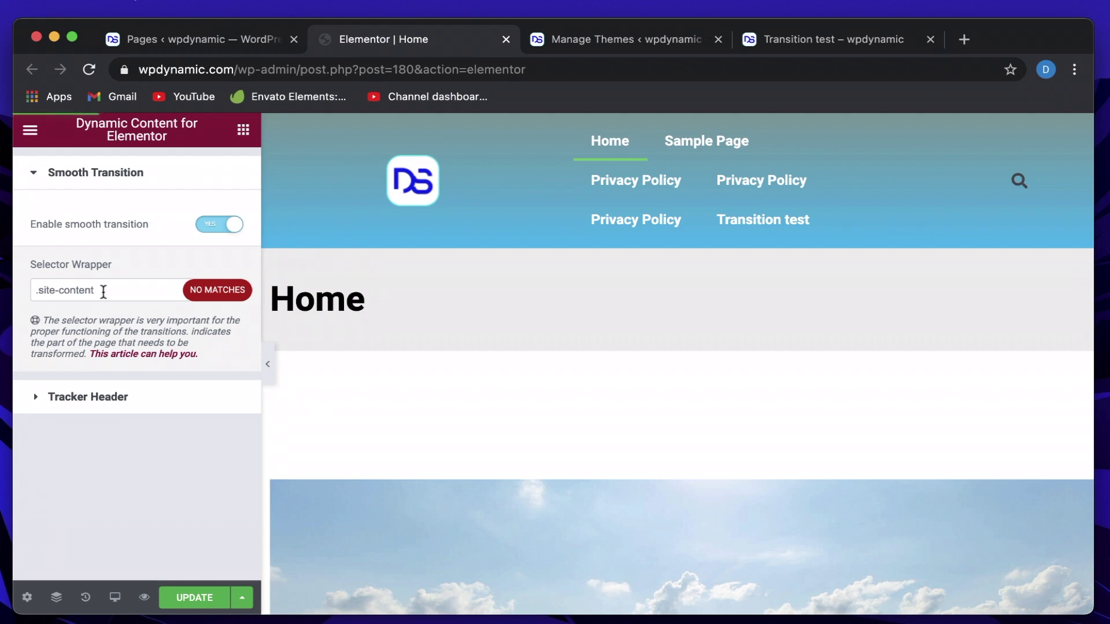
pyautogui.click(193, 597)
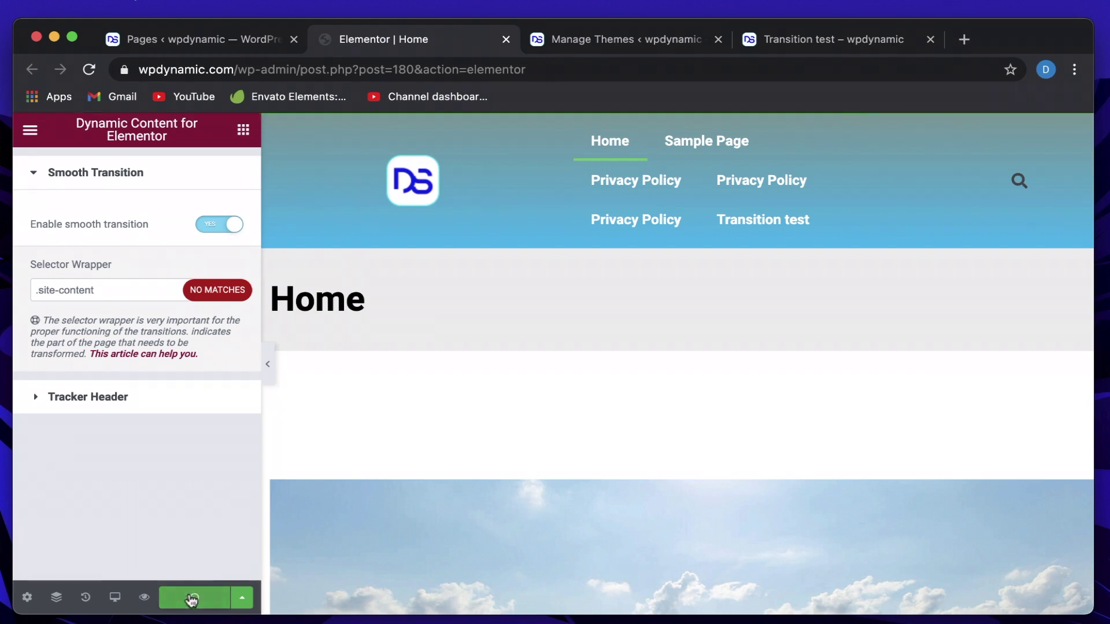
# - Open the Home page on the live site and inspect its title section in the browser's developer tools
pyautogui.click(820, 48)
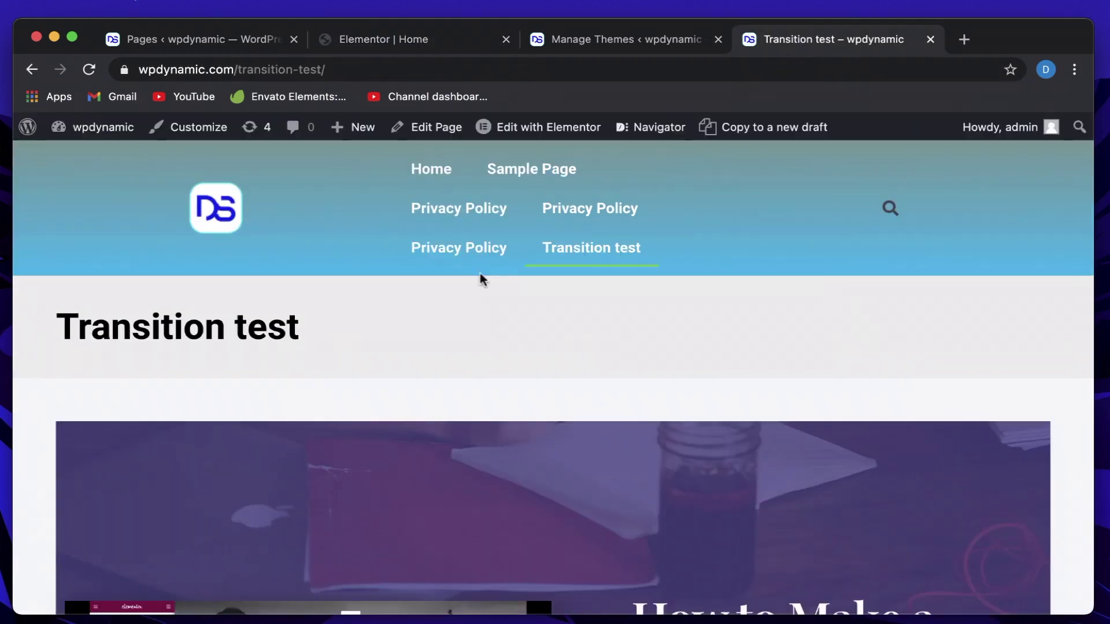
pyautogui.click(423, 169)
pyautogui.rightClick(534, 286)
pyautogui.click(560, 479)
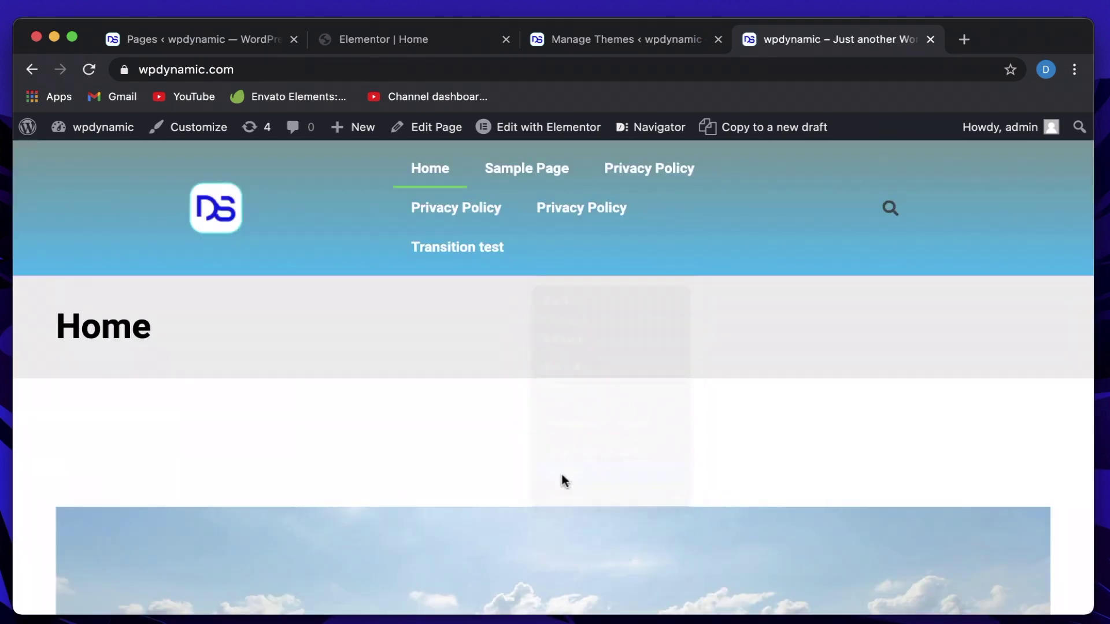
# - Examine the Home page's HTML from the body element down through its section wrappers for a usable content class
pyautogui.scroll(5, 999, 233)
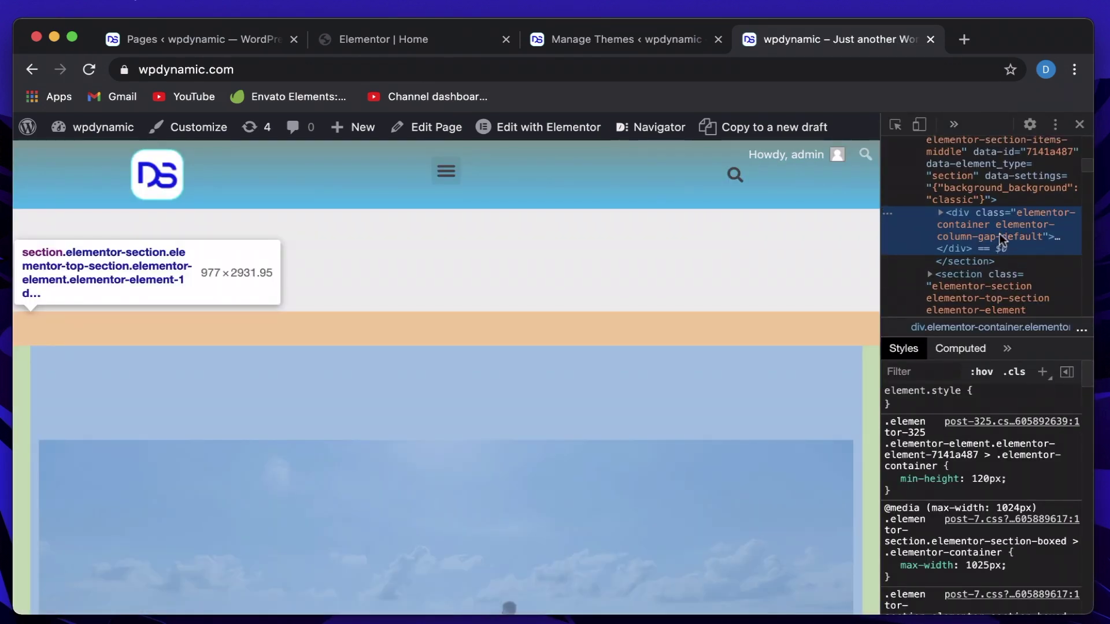
pyautogui.click(994, 225)
pyautogui.scroll(5, 995, 227)
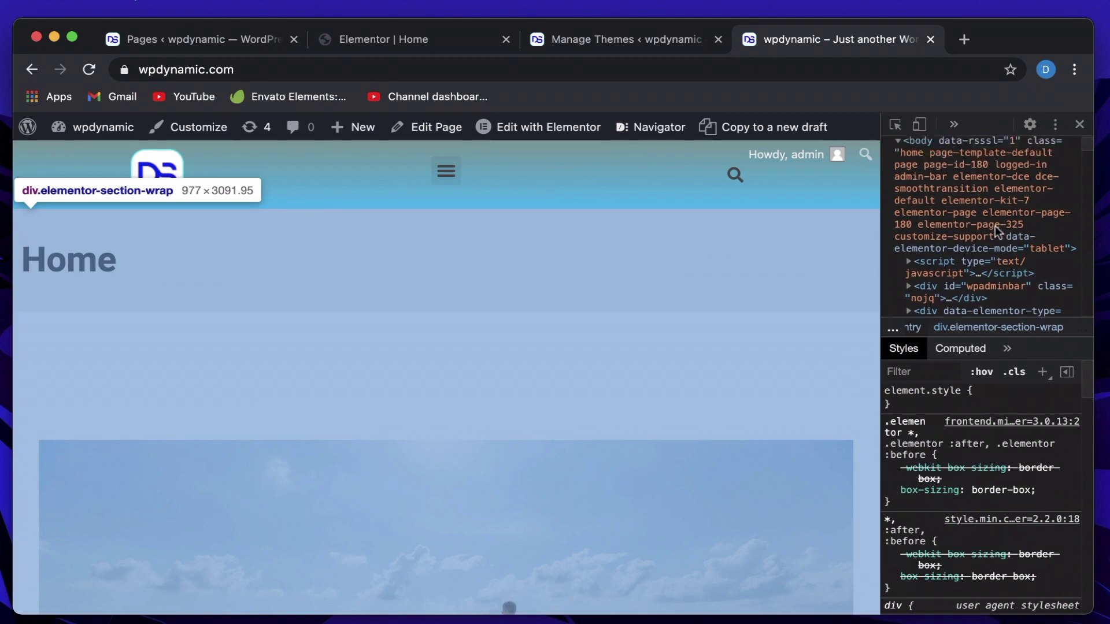
pyautogui.click(995, 229)
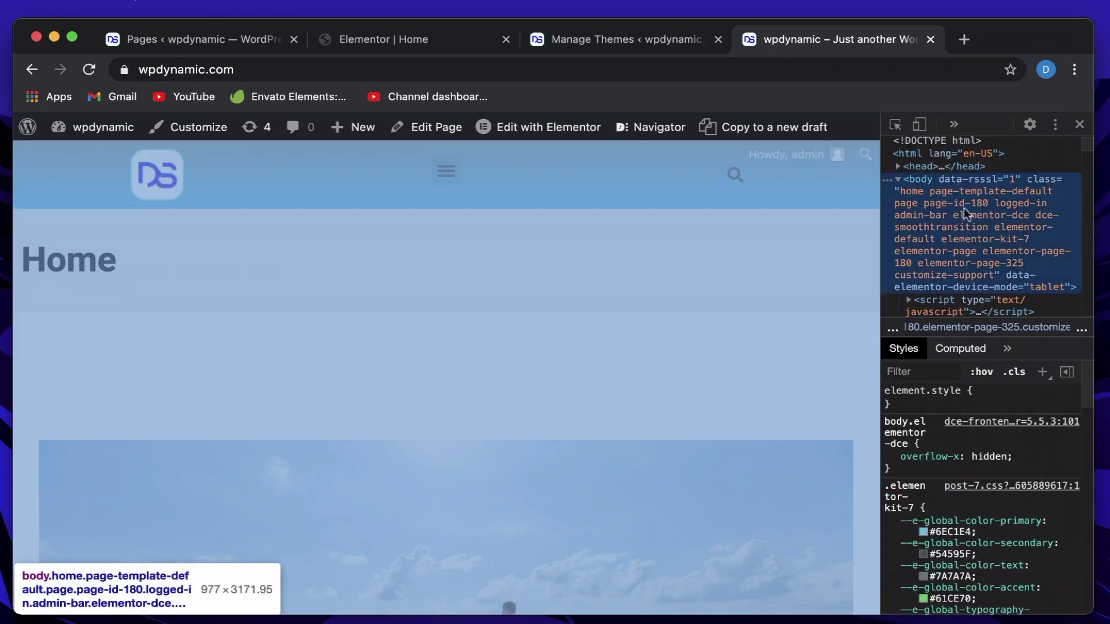
pyautogui.scroll(-5, 987, 231)
pyautogui.scroll(-5, 987, 230)
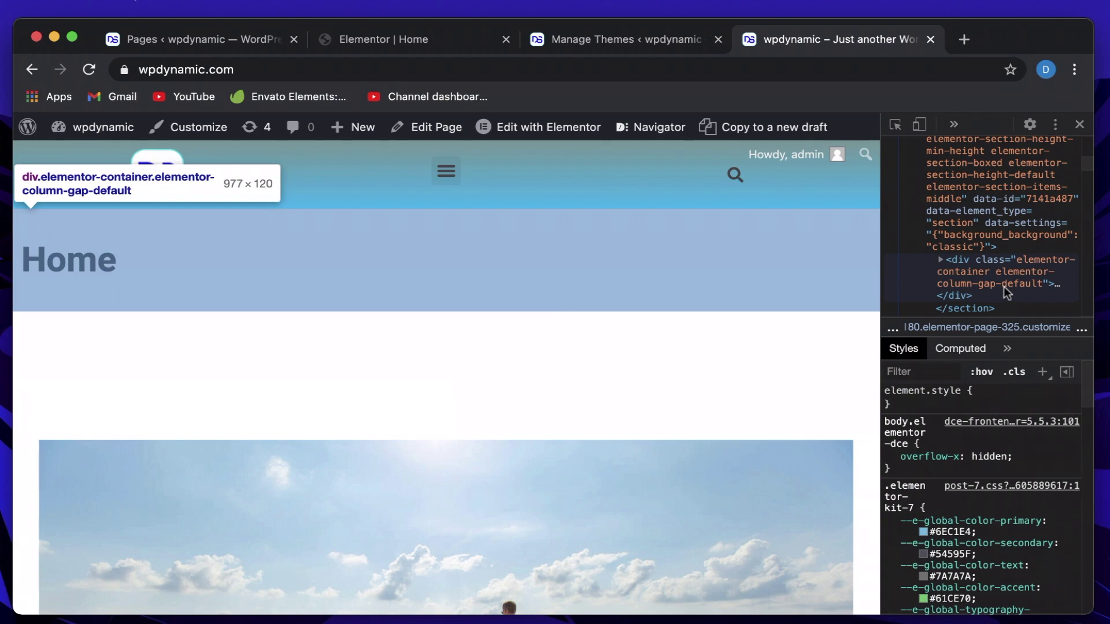
pyautogui.scroll(-3, 1003, 286)
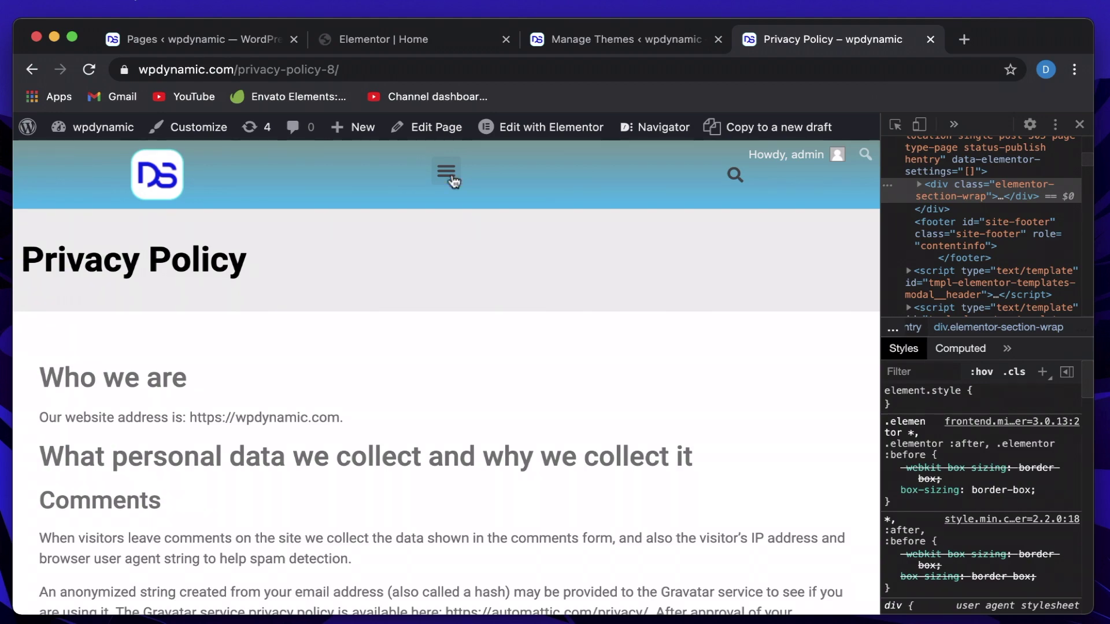
# - Test page navigation from the live site's collapsed header menu and check the active theme in WordPress
pyautogui.click(452, 173)
pyautogui.click(527, 360)
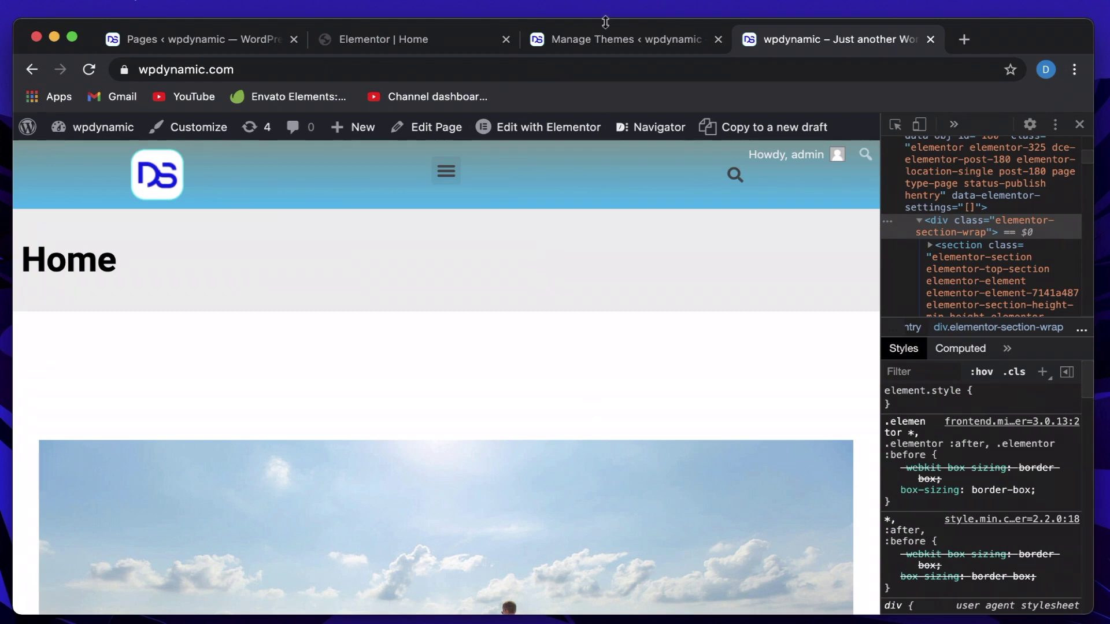
pyautogui.click(612, 49)
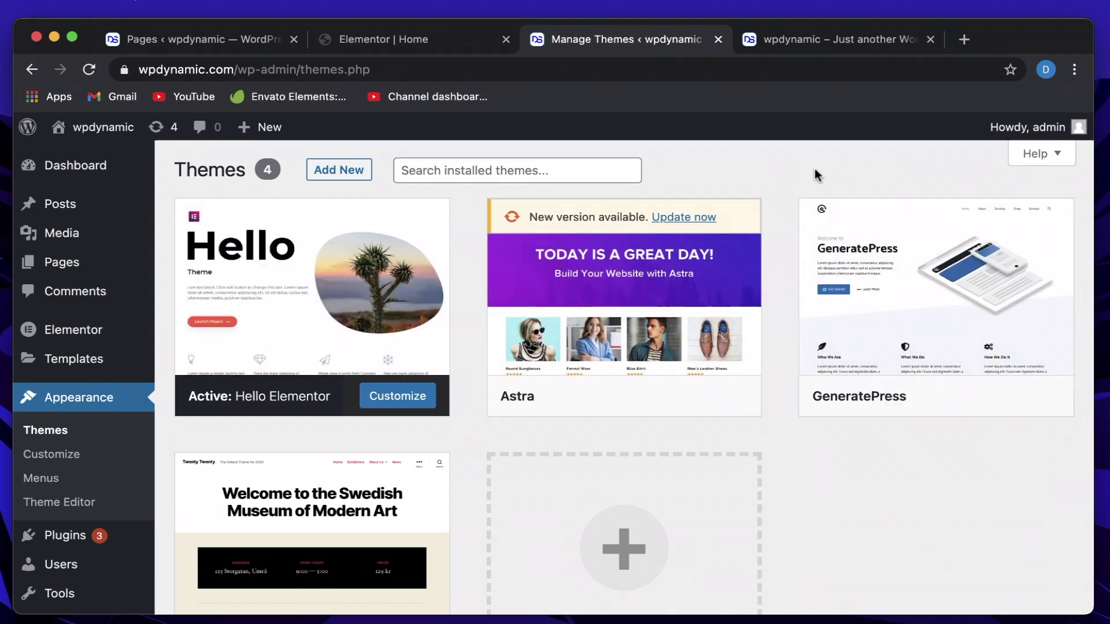
# - Return to the Elementor editor and check the .site-content selector wrapper in the Smooth Transition settings
pyautogui.click(412, 42)
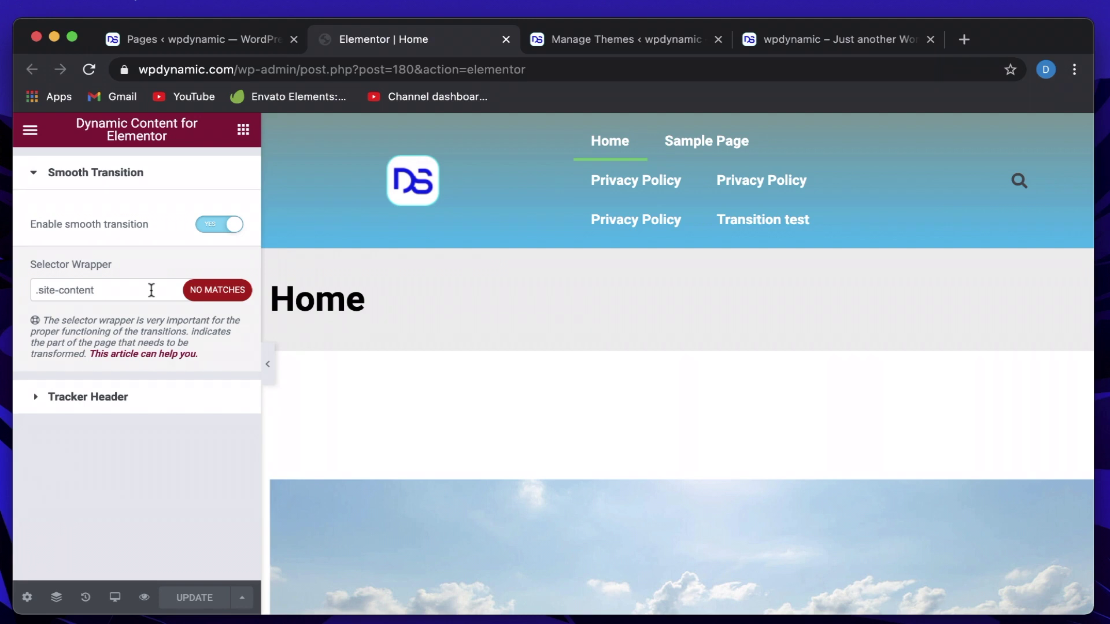
pyautogui.click(93, 290)
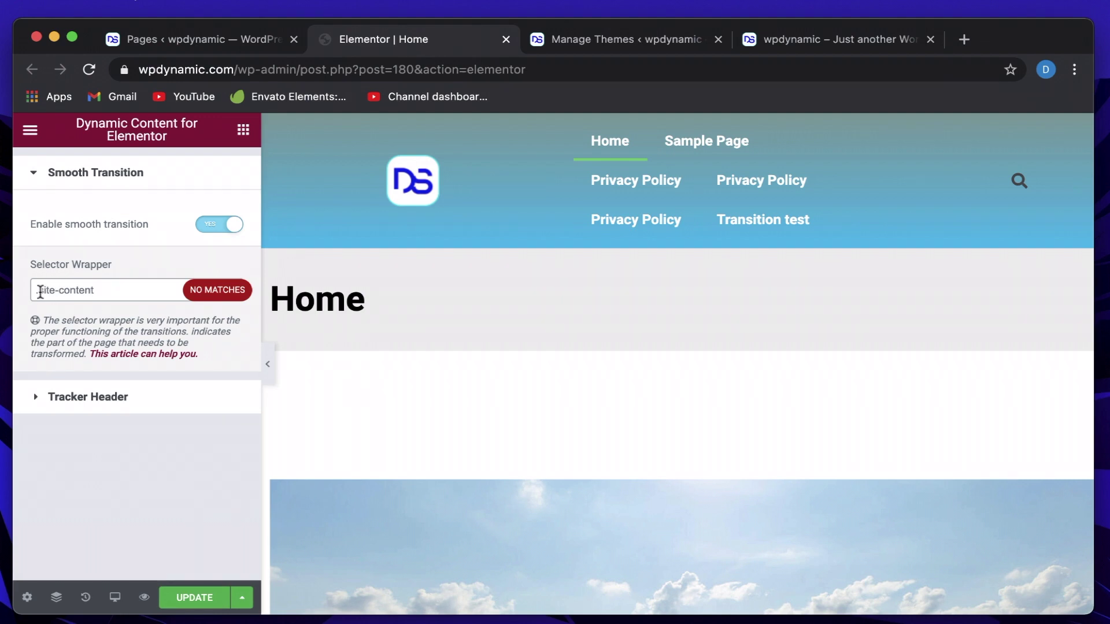
pyautogui.moveTo(38, 292); pyautogui.dragTo(124, 293)
pyautogui.click(116, 290)
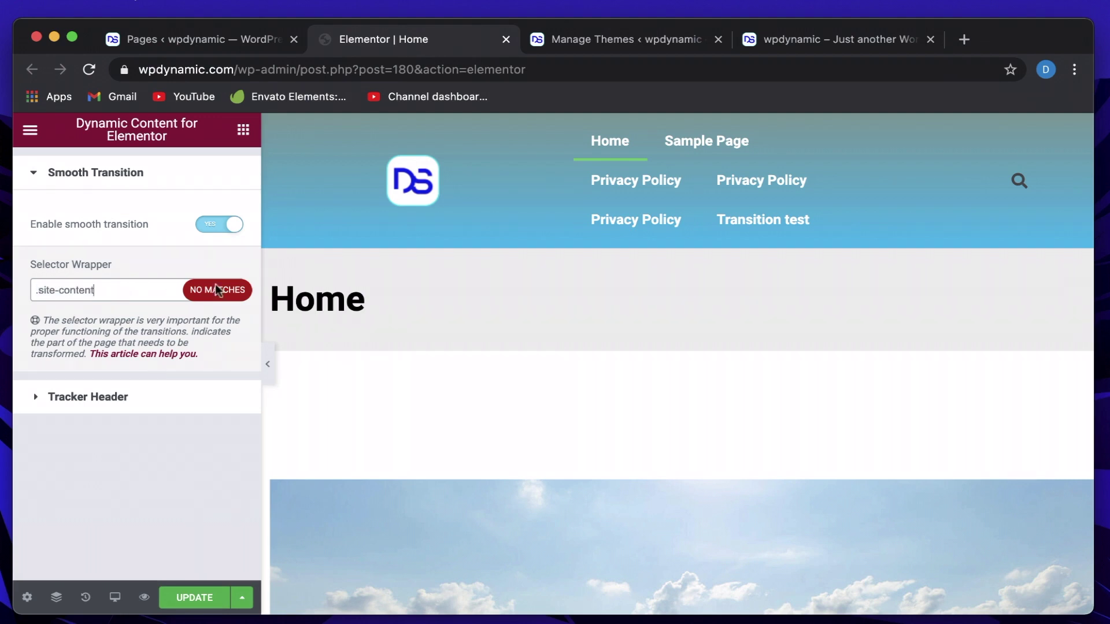